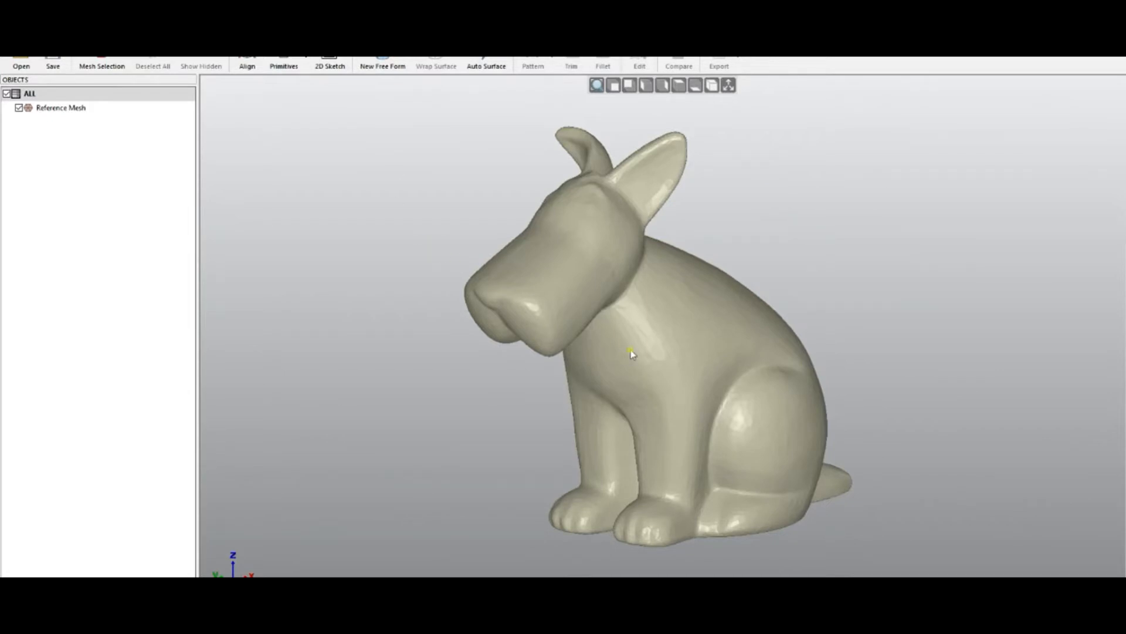
- Auto-surface the reference mesh with Medium quad count and Balanced feature details, previewing and accepting the result
right_click_drag(623, 410, 643, 384)
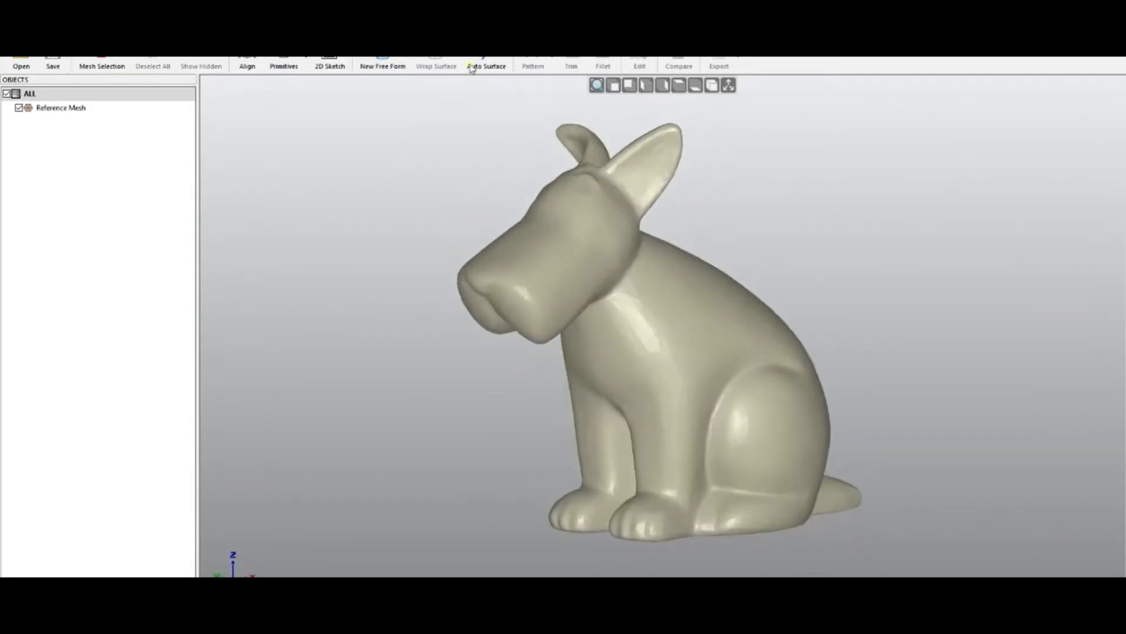
left_click(497, 65)
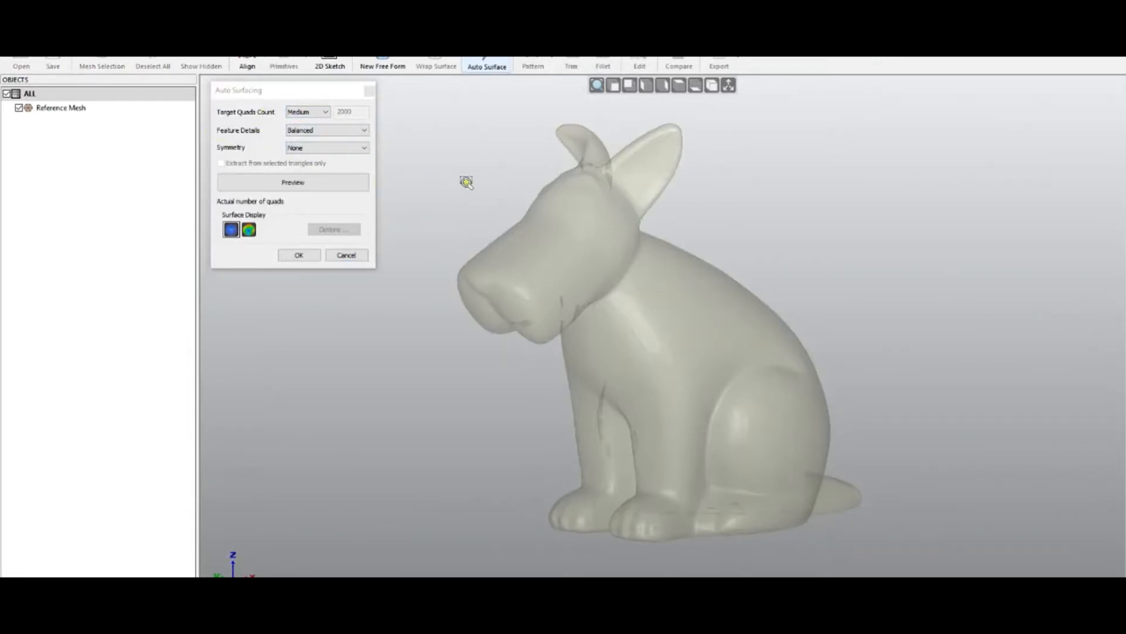
left_click(298, 183)
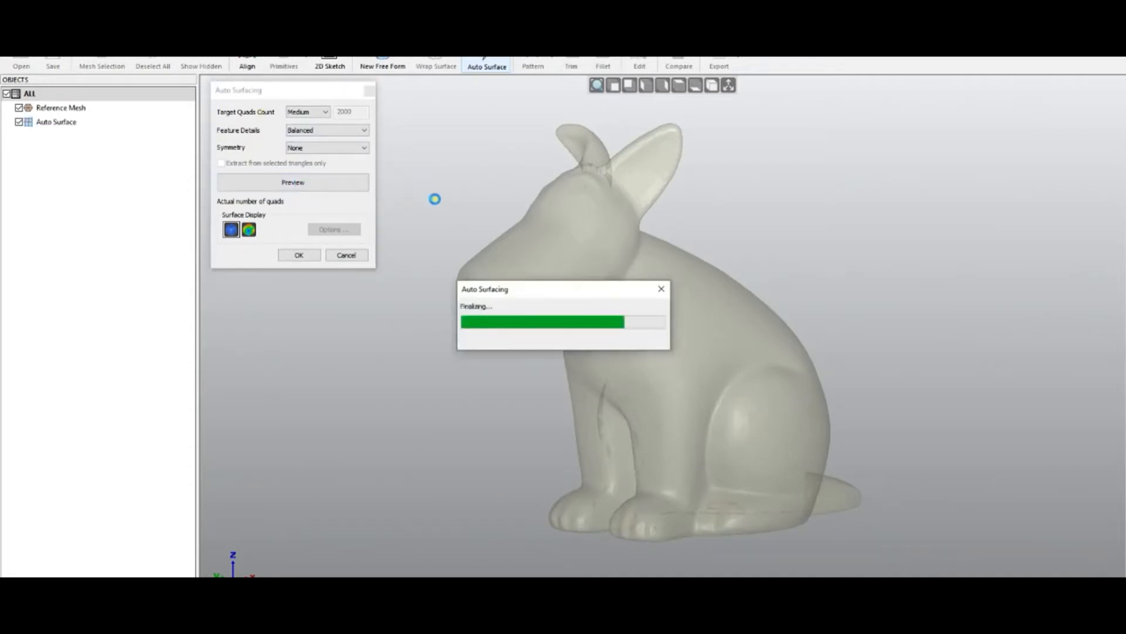
right_click_drag(713, 385, 628, 410)
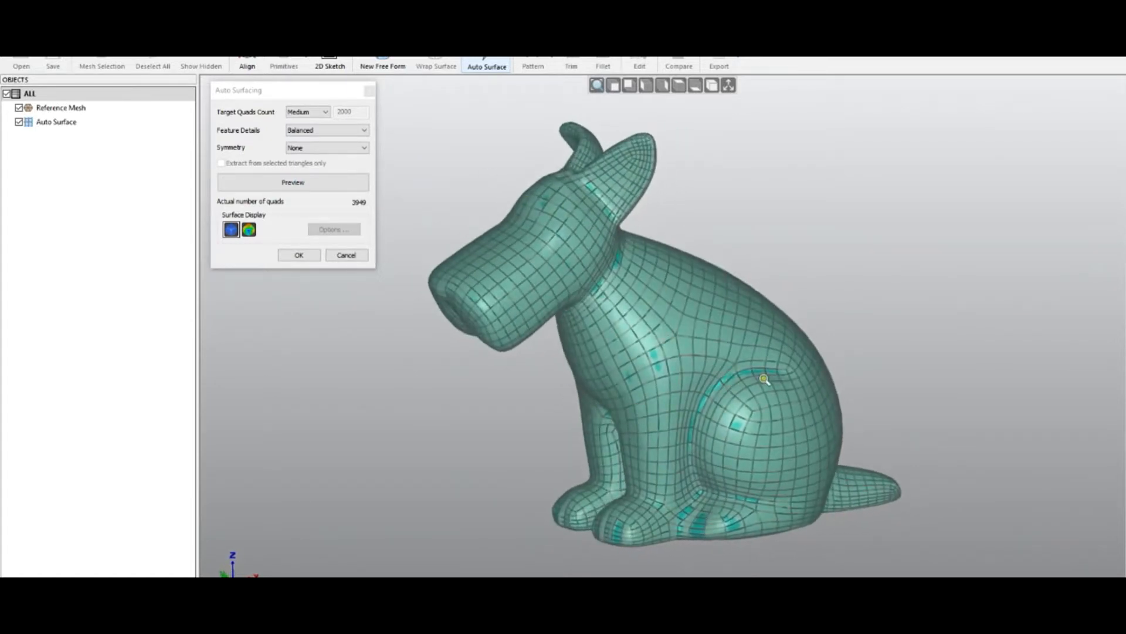
mouse_move(764, 379)
right_mouse_down()
mouse_move(611, 414)
mouse_move(672, 372)
mouse_move(887, 299)
mouse_move(716, 394)
mouse_move(898, 427)
right_mouse_up()
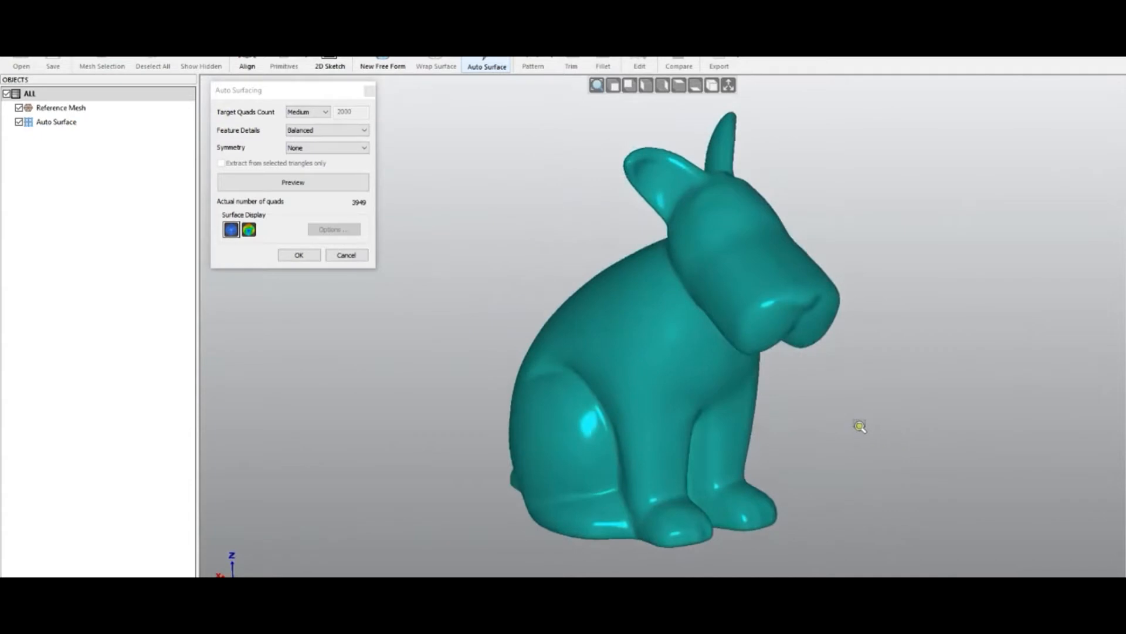
right_click_drag(640, 392, 697, 311)
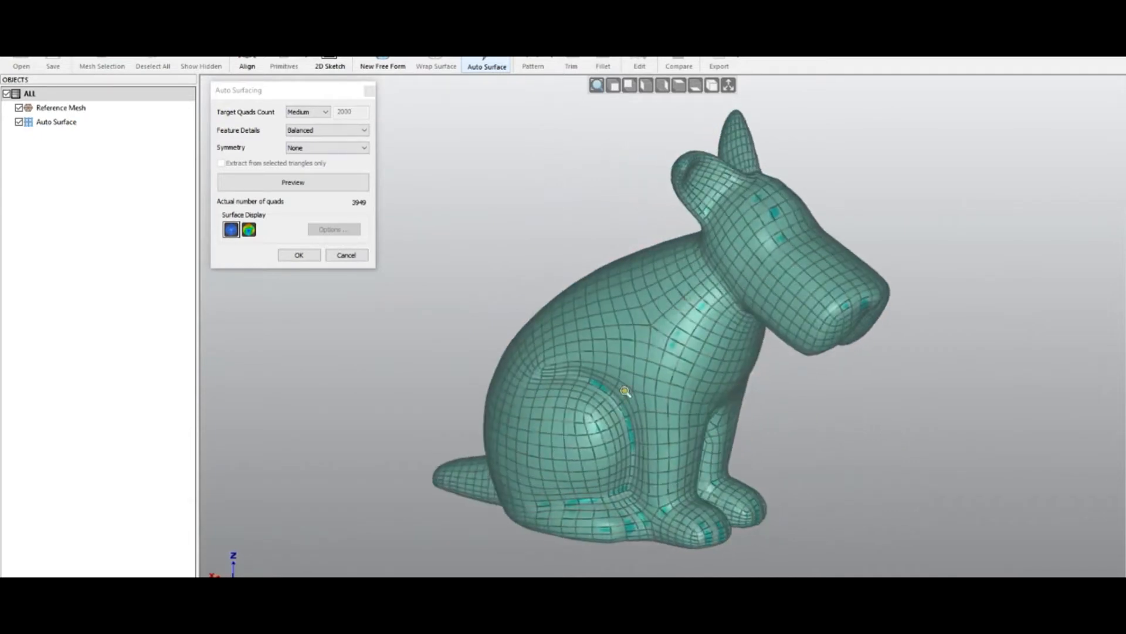
right_click_drag(580, 404, 695, 443)
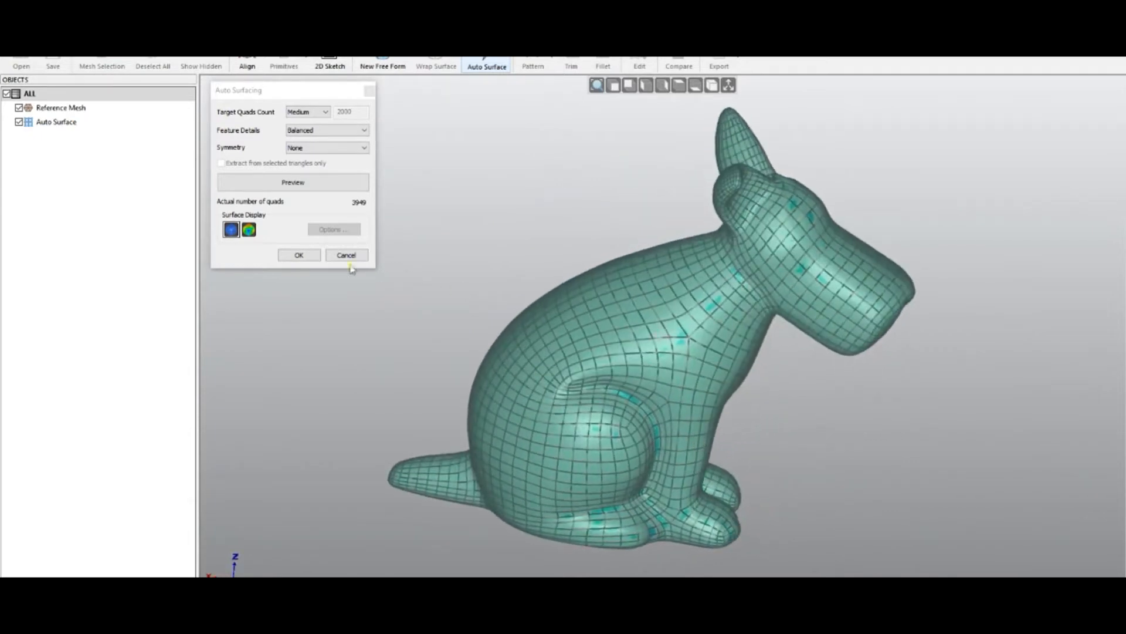
left_click(299, 256)
- Open the Auto Surface body for editing and switch Snap Mode off
right_click_drag(495, 315, 506, 390)
right_click_drag(634, 376, 662, 337)
double_click(57, 122)
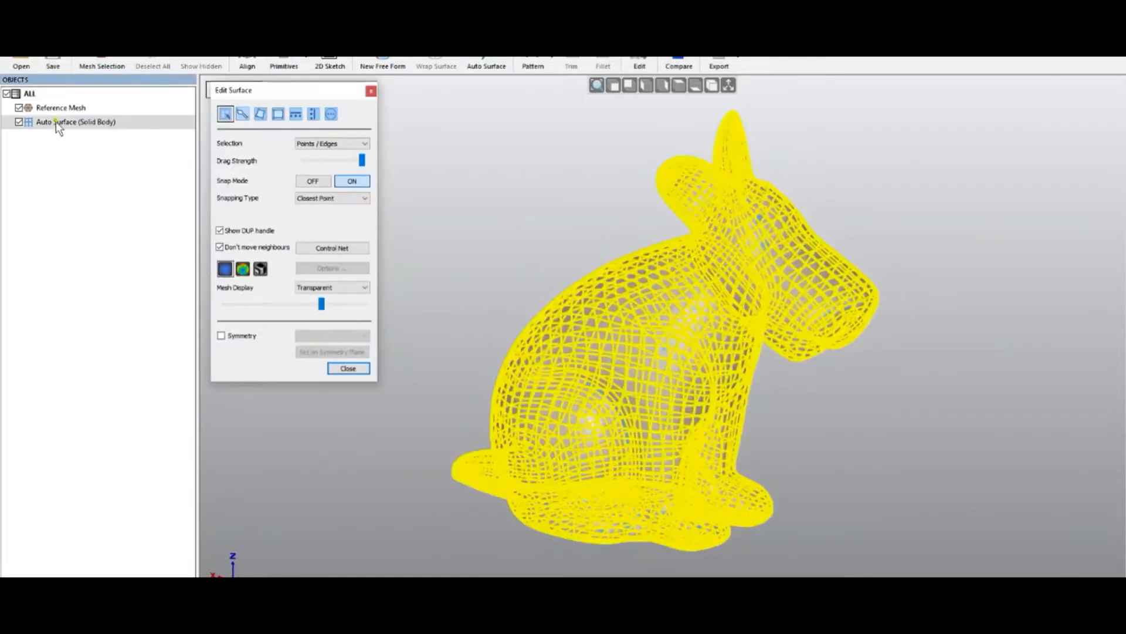
right_click_drag(523, 266, 507, 196)
scroll(636, 134, "up", 5)
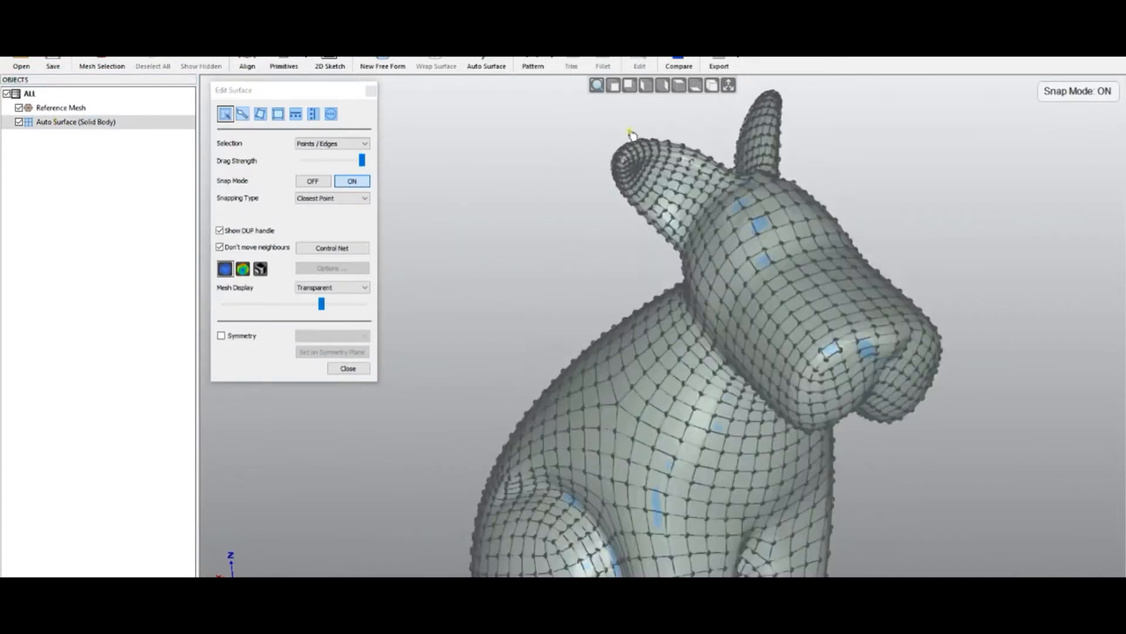
left_click(310, 182)
- Select the control points at the ear tip, move them slightly up and inward, and close the surface editor
left_click_drag(521, 121, 716, 265)
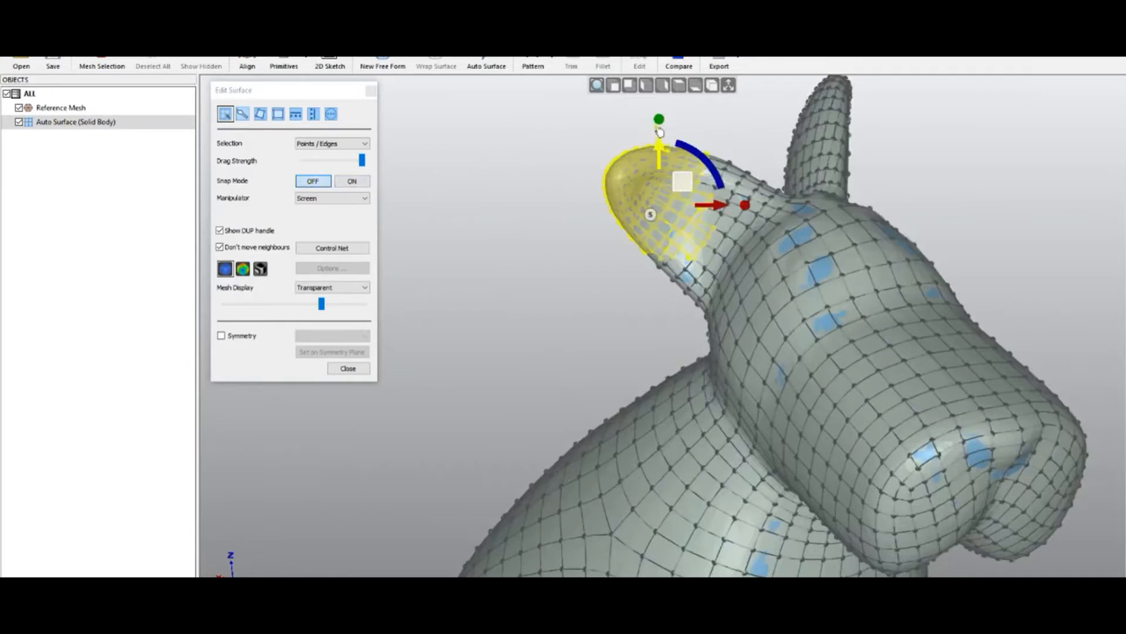
left_click_drag(660, 118, 661, 112)
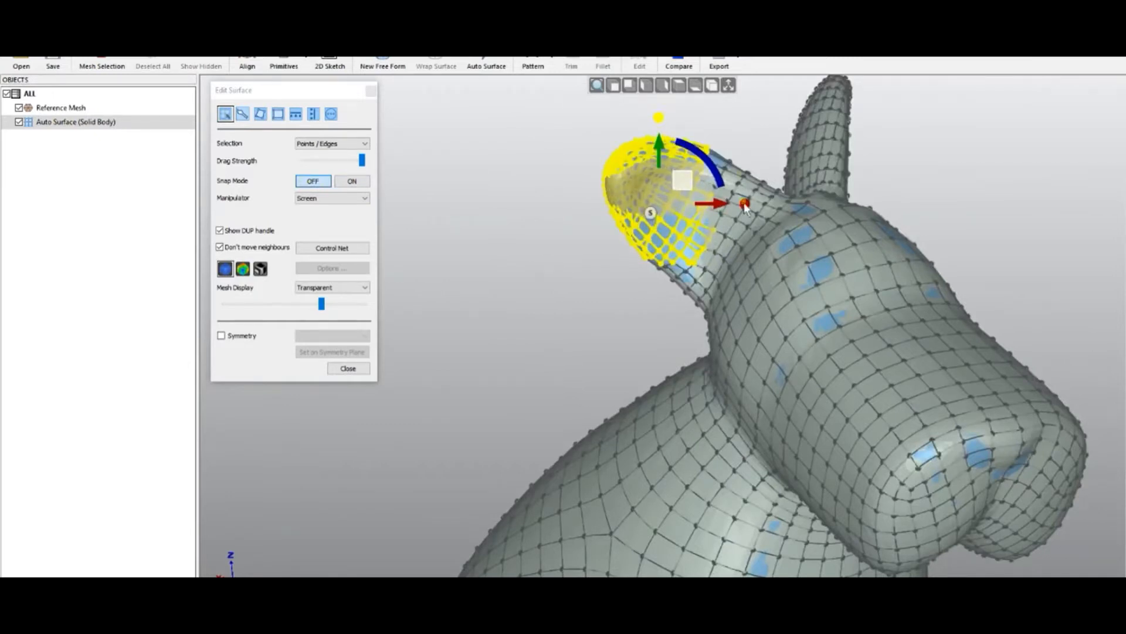
left_click_drag(719, 208, 701, 208)
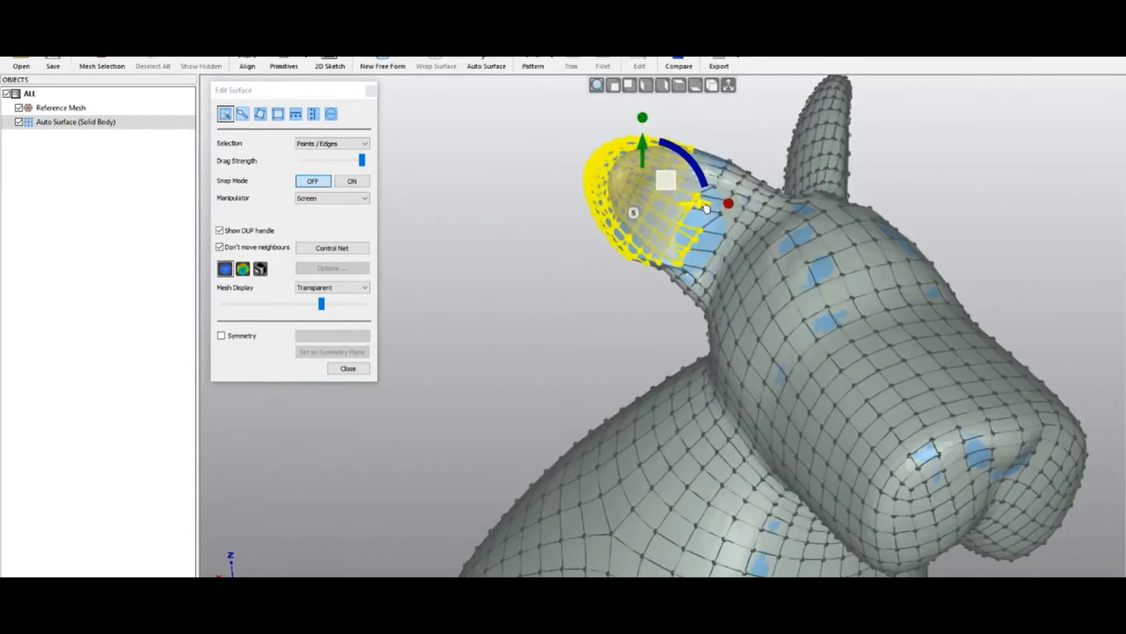
left_click(346, 368)
- Open 02 - dog_scan.qsf without saving changes to the current file
middle_click_drag(526, 315, 520, 263)
scroll(520, 264, "down", 4)
left_click(21, 64)
left_click(563, 348)
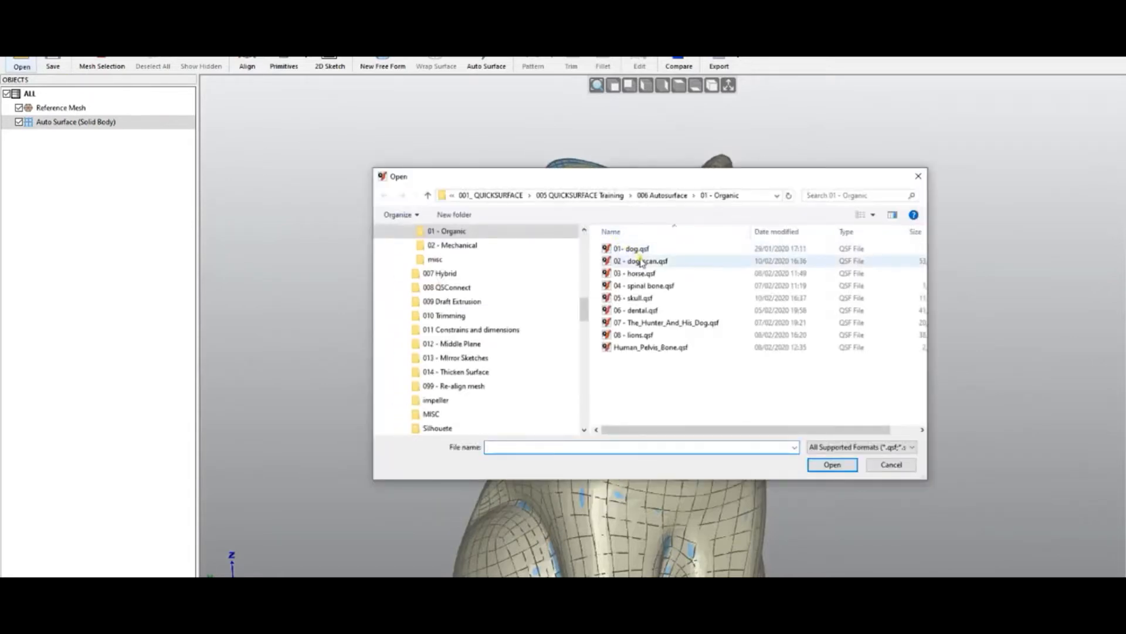
double_click(641, 261)
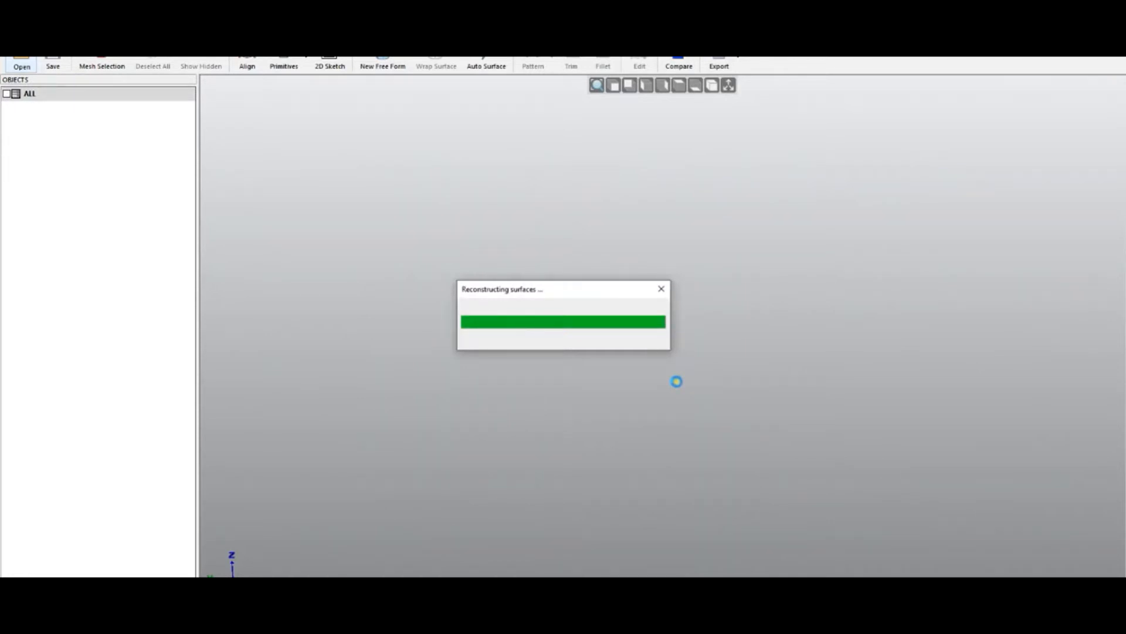
- View the Reference Mesh properties
mouse_move(664, 389)
middle_mouse_down()
mouse_move(715, 244)
mouse_move(709, 217)
middle_mouse_up()
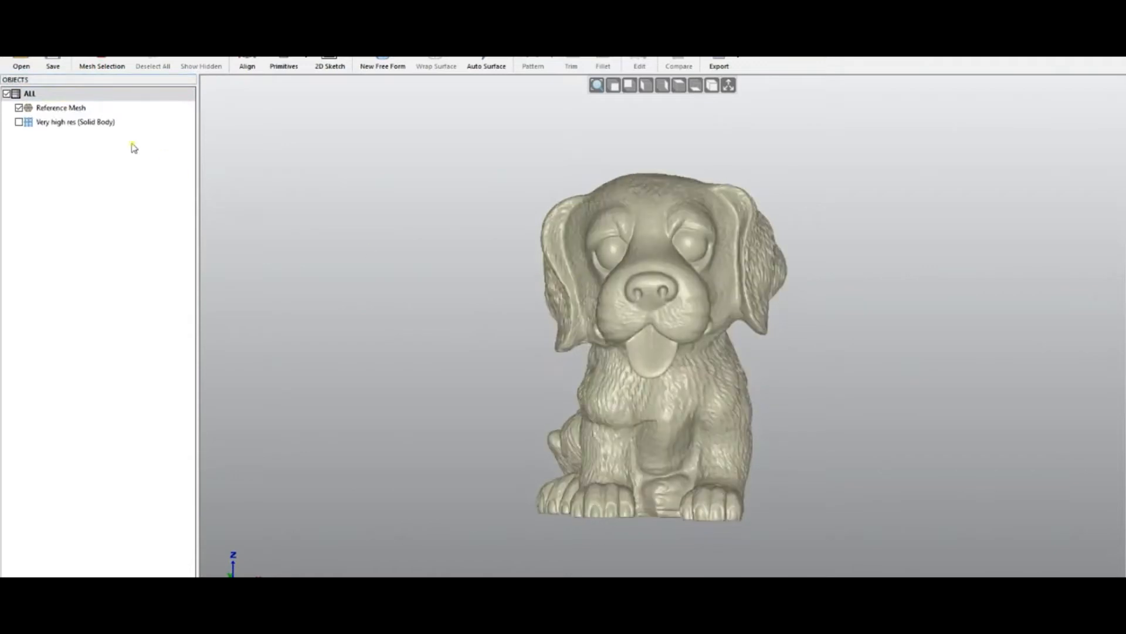
right_click(69, 108)
left_click(126, 185)
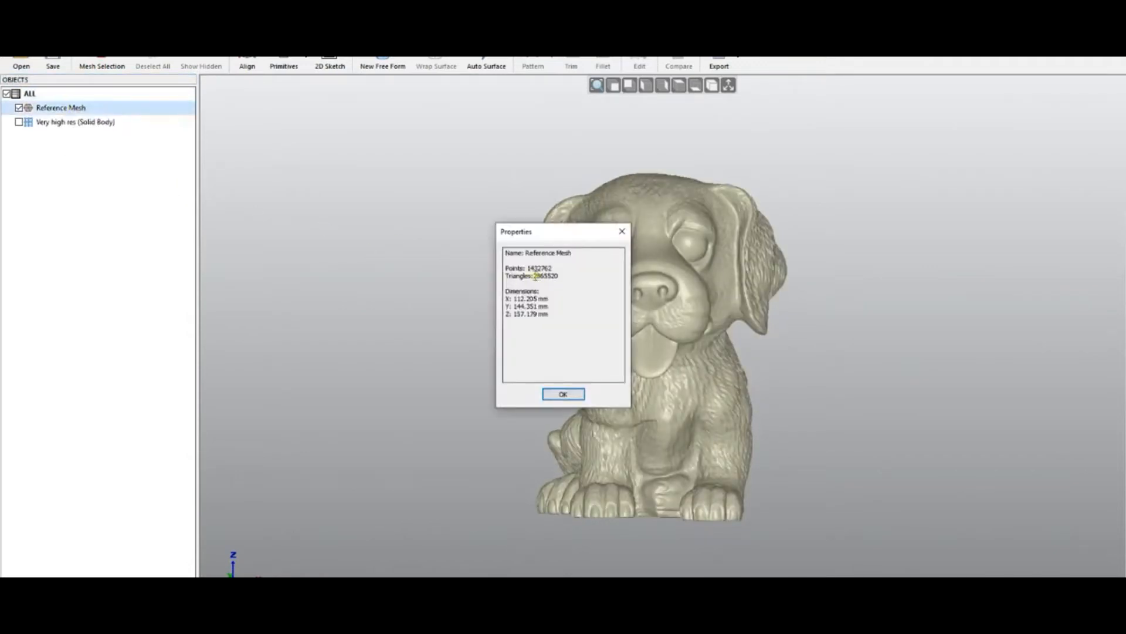
left_click(577, 393)
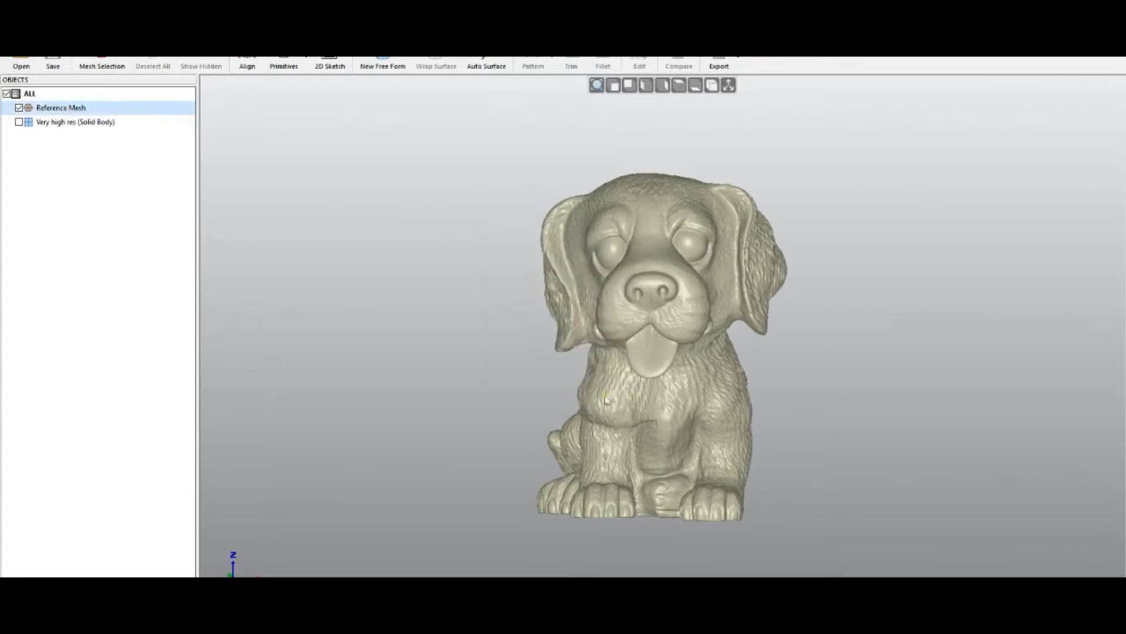
- Preview Auto Surface on the dog scan with Feature Details set to Highest
left_click(479, 61)
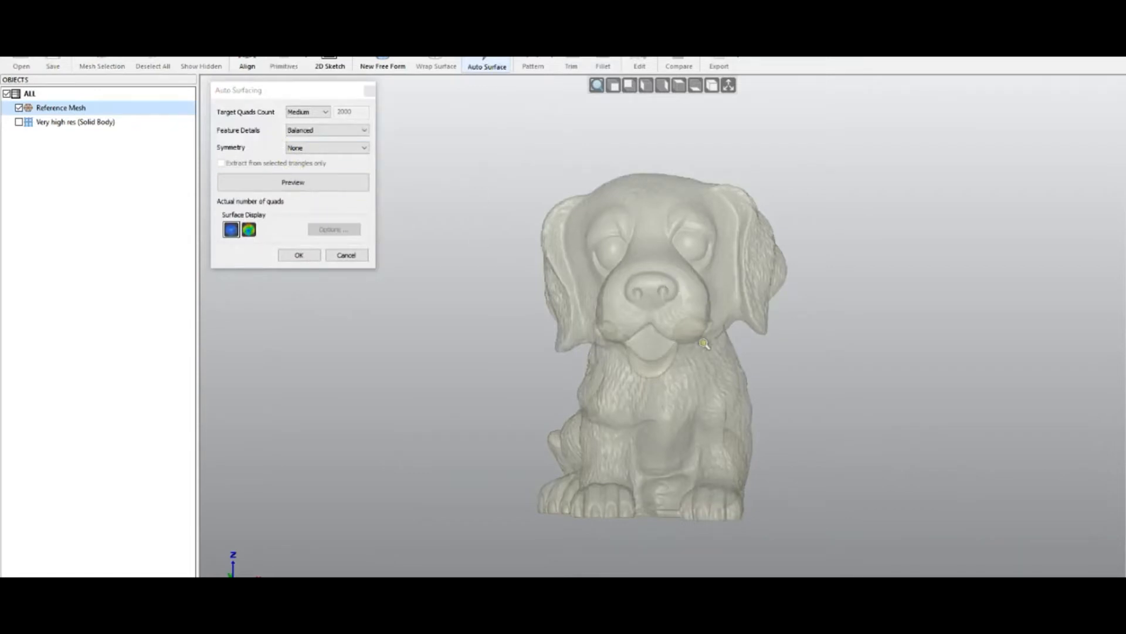
left_click(332, 132)
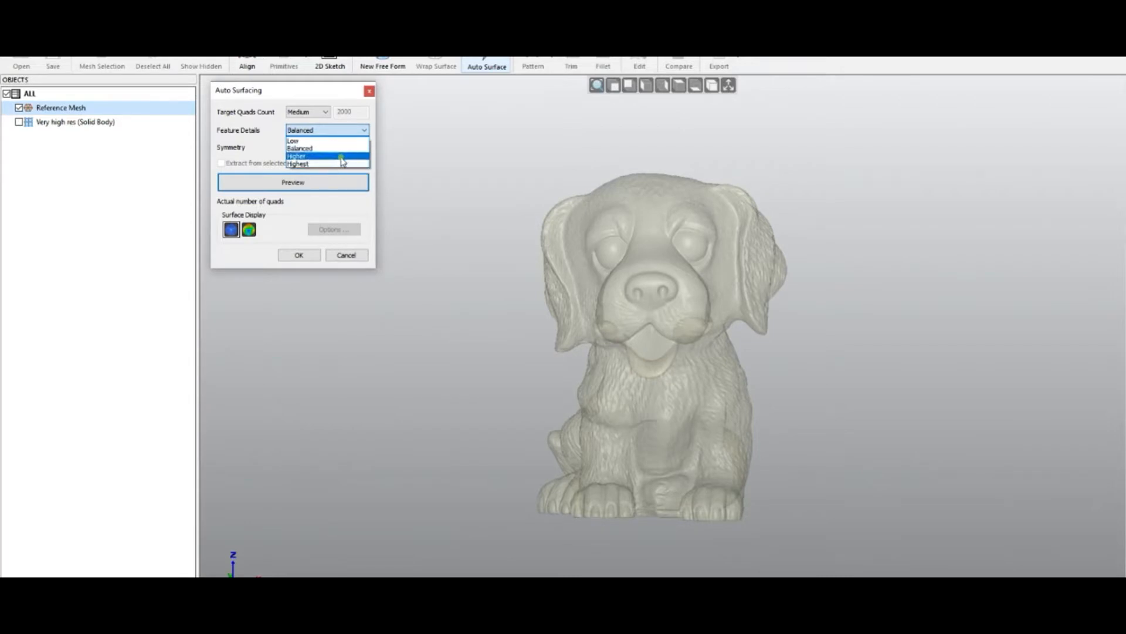
left_click(322, 164)
left_click(328, 130)
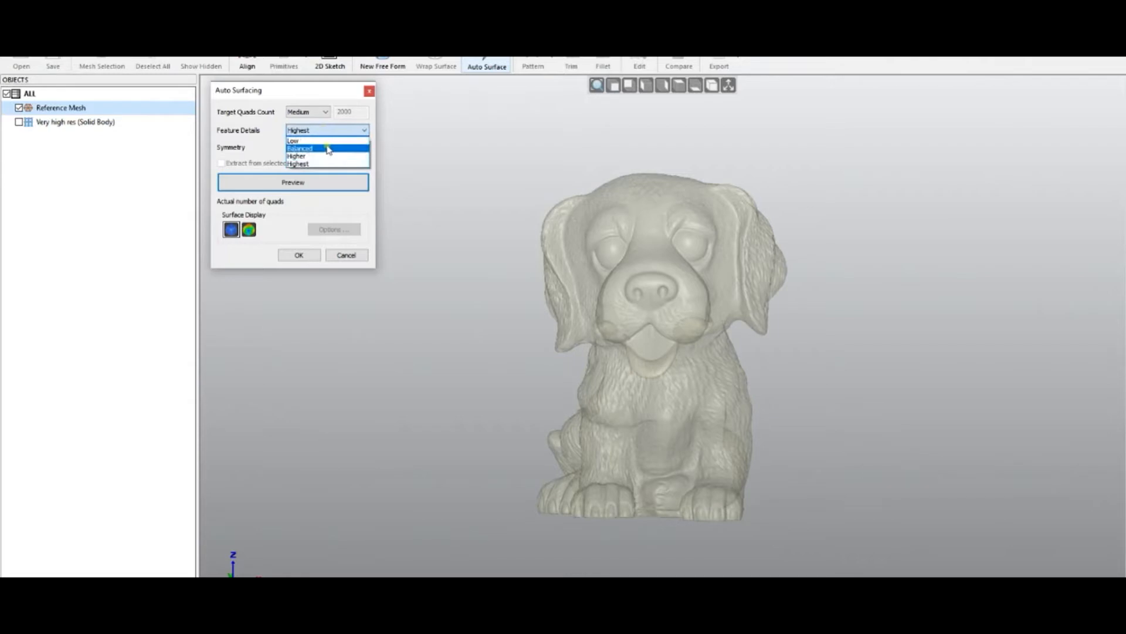
left_click(308, 164)
left_click(317, 189)
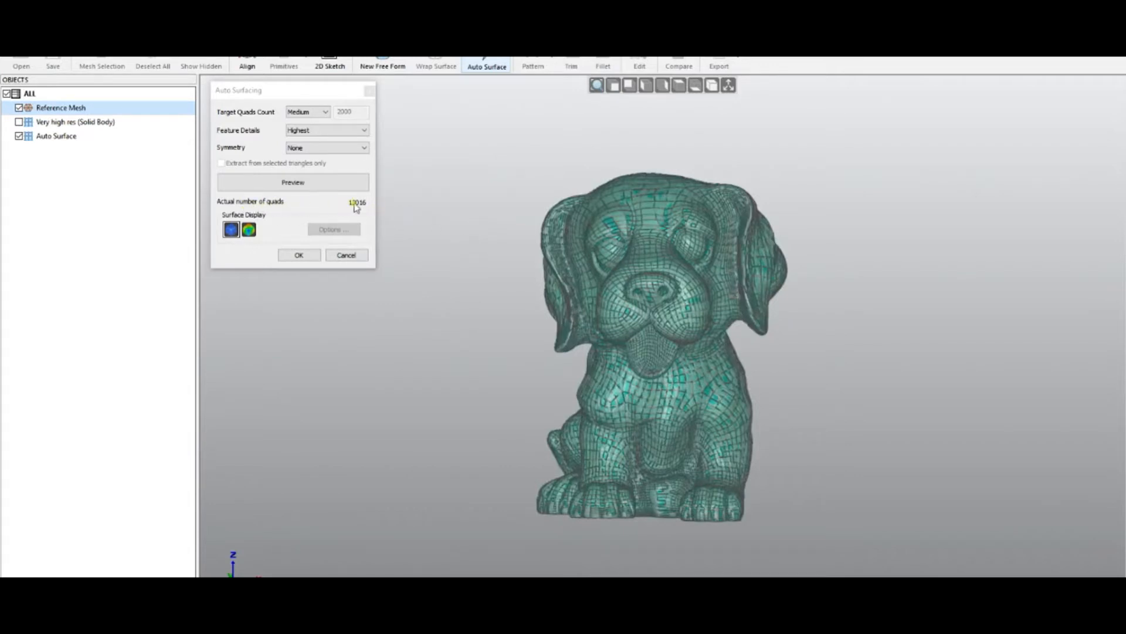
- Inspect the previewed quad surface from several angles with the reference mesh hidden, then cancel Auto Surface
mouse_move(694, 380)
middle_mouse_down()
mouse_move(681, 417)
mouse_move(733, 350)
middle_mouse_up()
left_click_drag(546, 205, 822, 396)
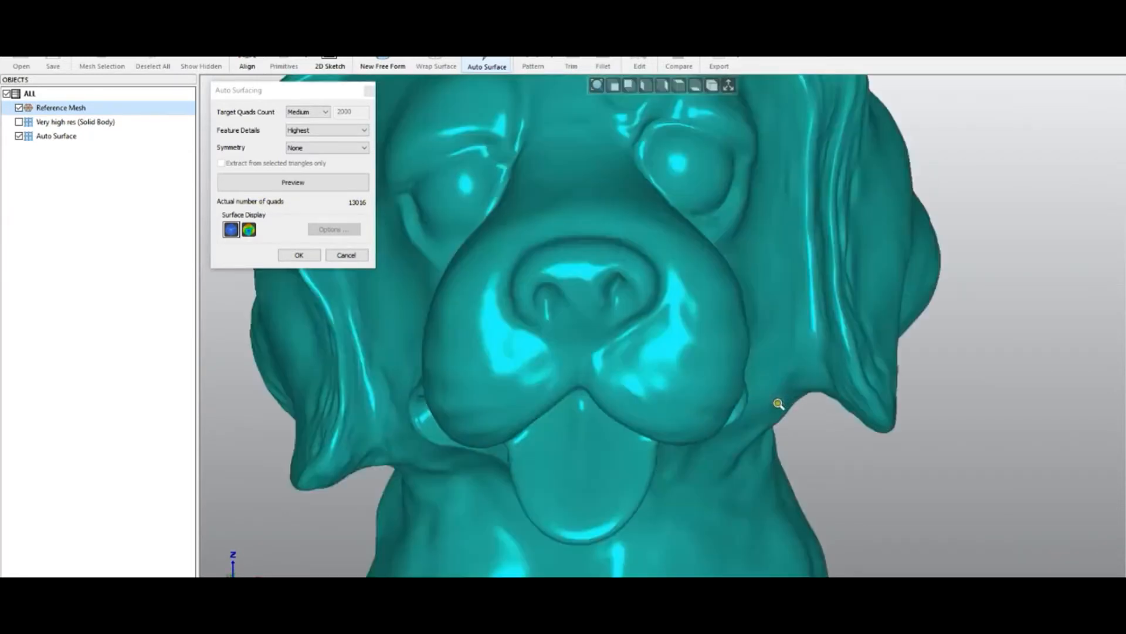
middle_click_drag(760, 410, 511, 399)
scroll(707, 349, "down", 3)
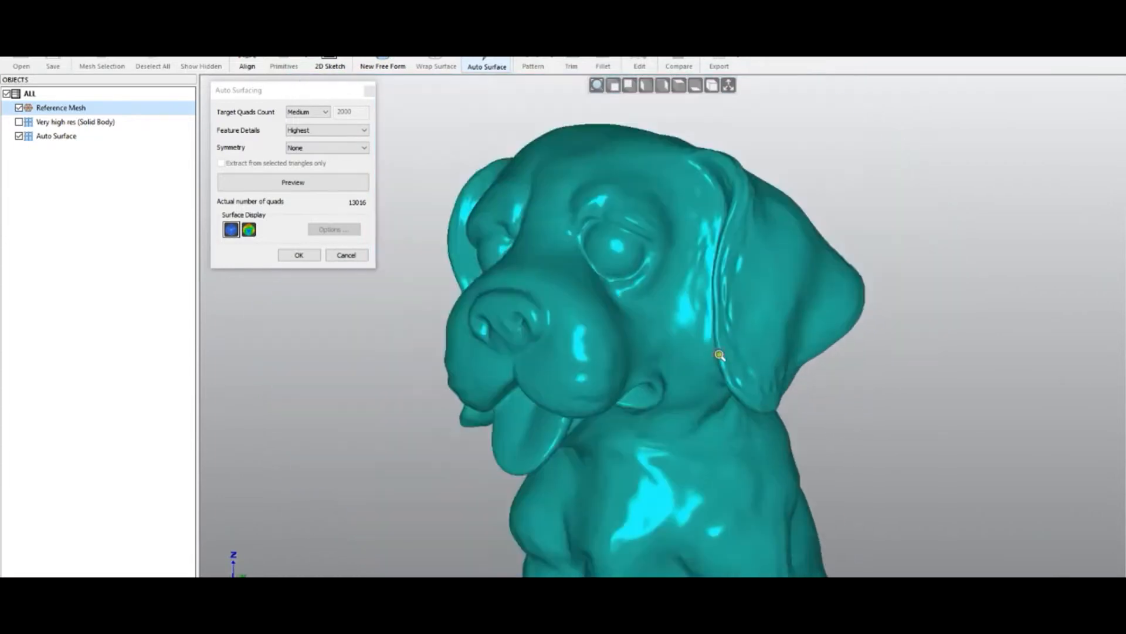
middle_click_drag(656, 369, 405, 386)
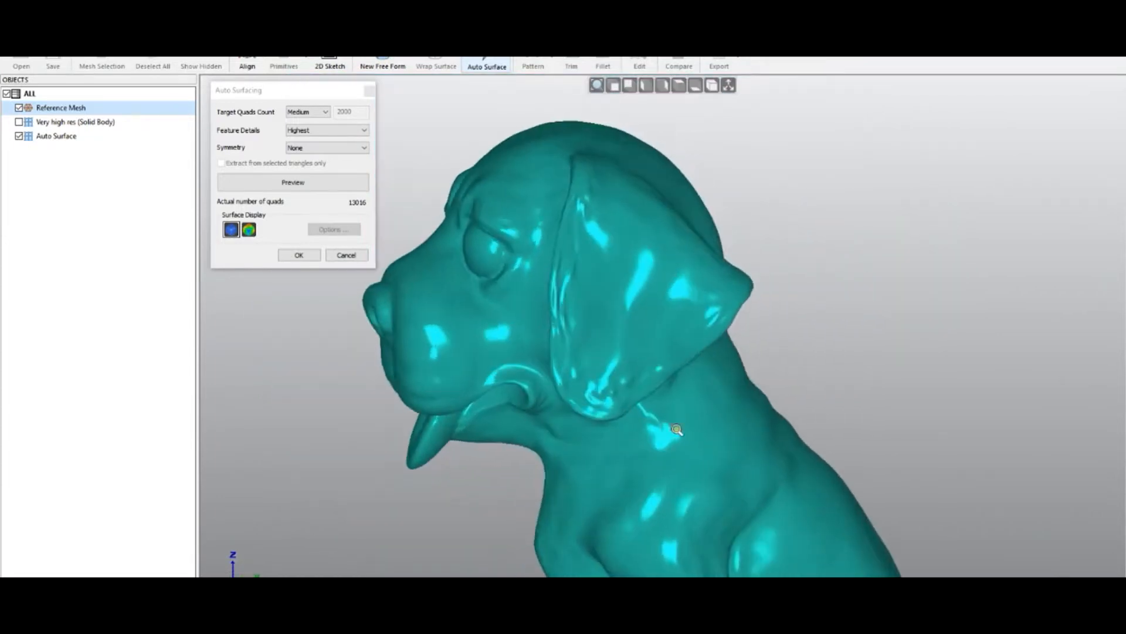
left_click(19, 107)
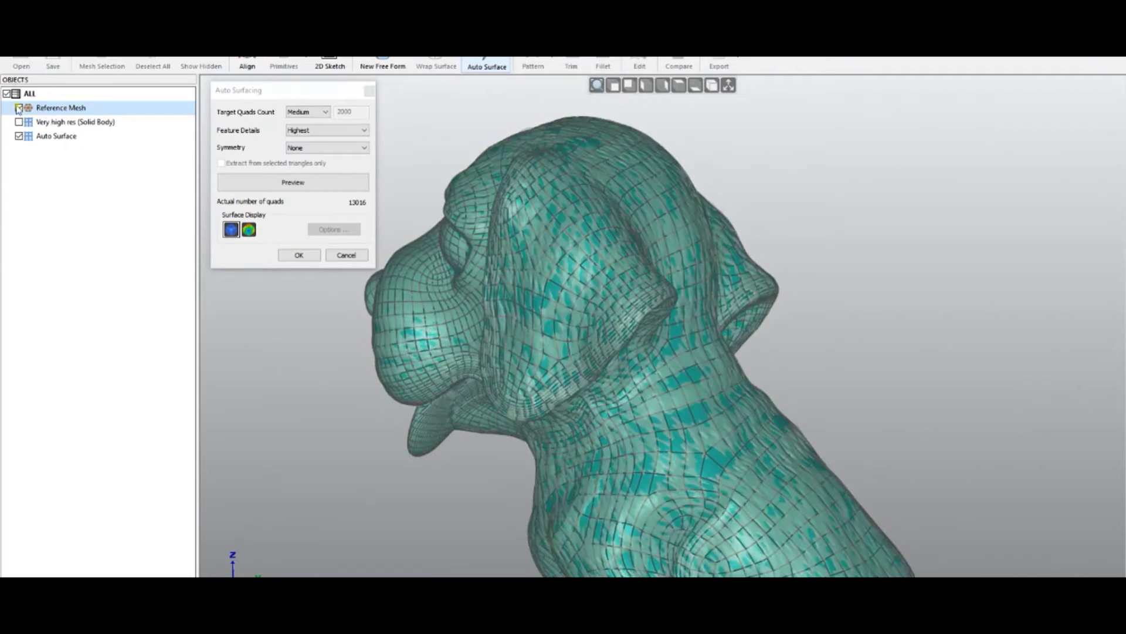
middle_click_drag(636, 401, 664, 447)
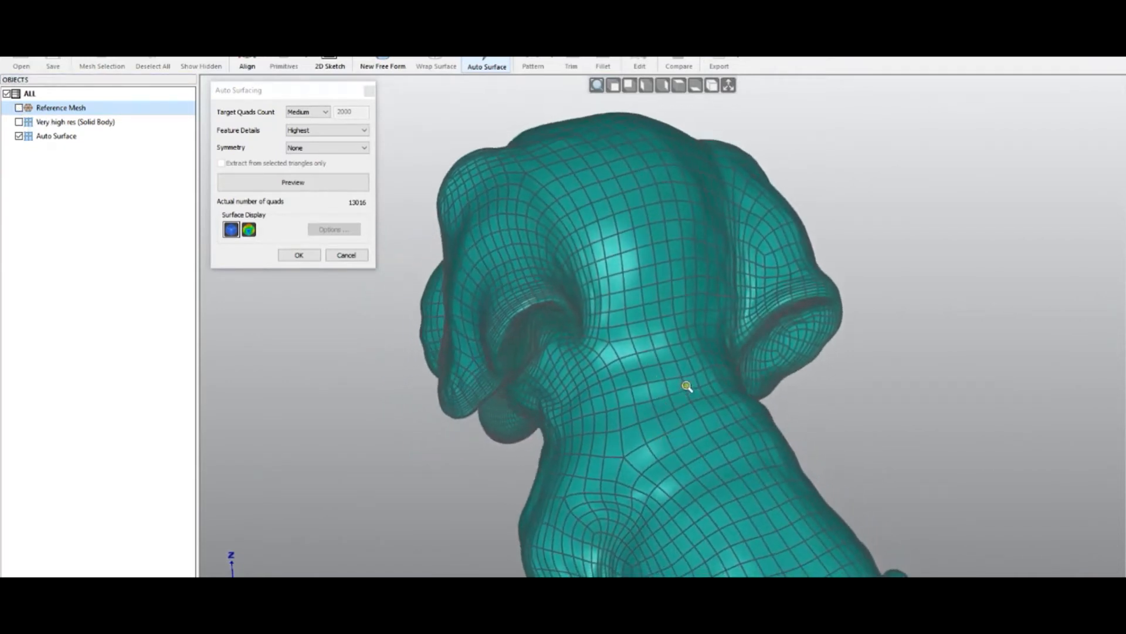
scroll(684, 382, "down", 5)
scroll(721, 498, "up", 5)
middle_click_drag(721, 499, 784, 448)
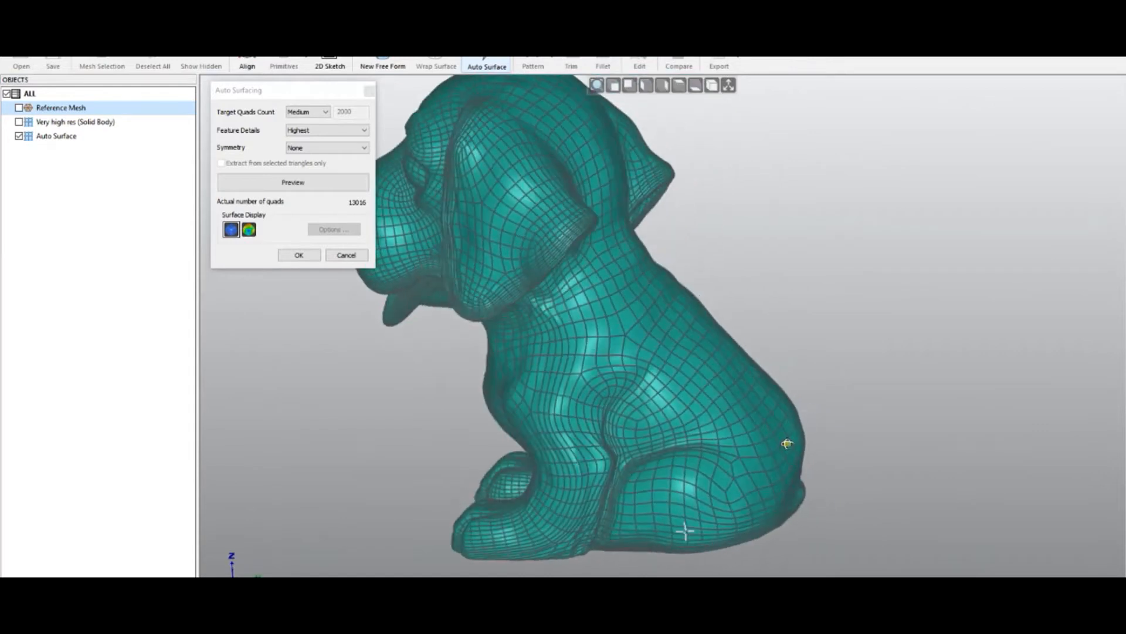
left_click(346, 256)
- Show the Very high res solid body and examine it from different angles
left_click(19, 122)
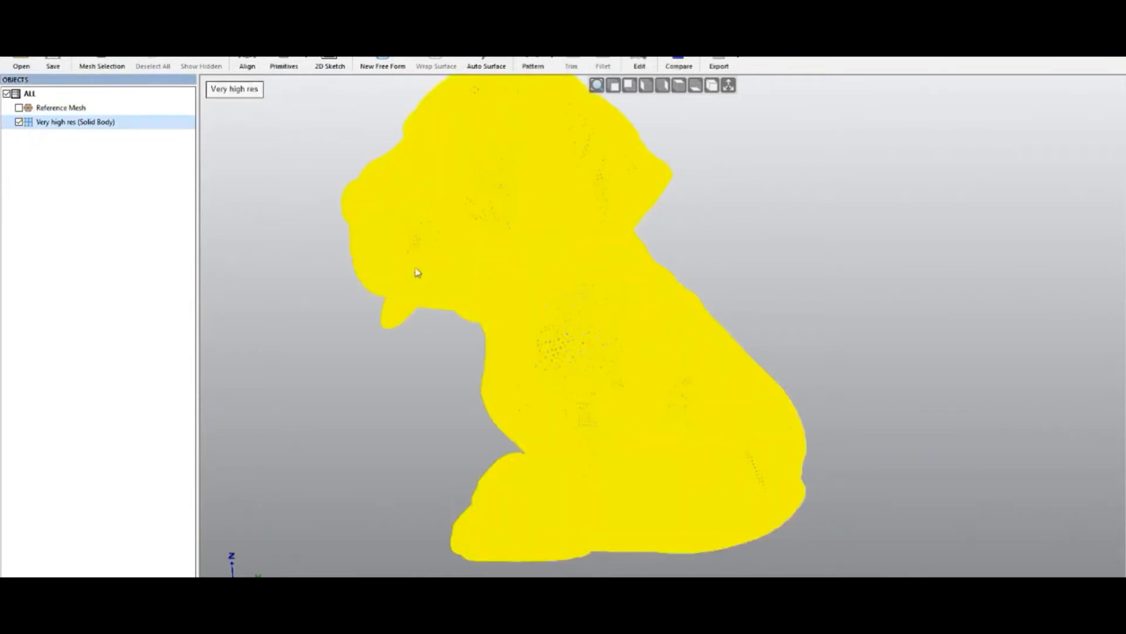
left_click(414, 392)
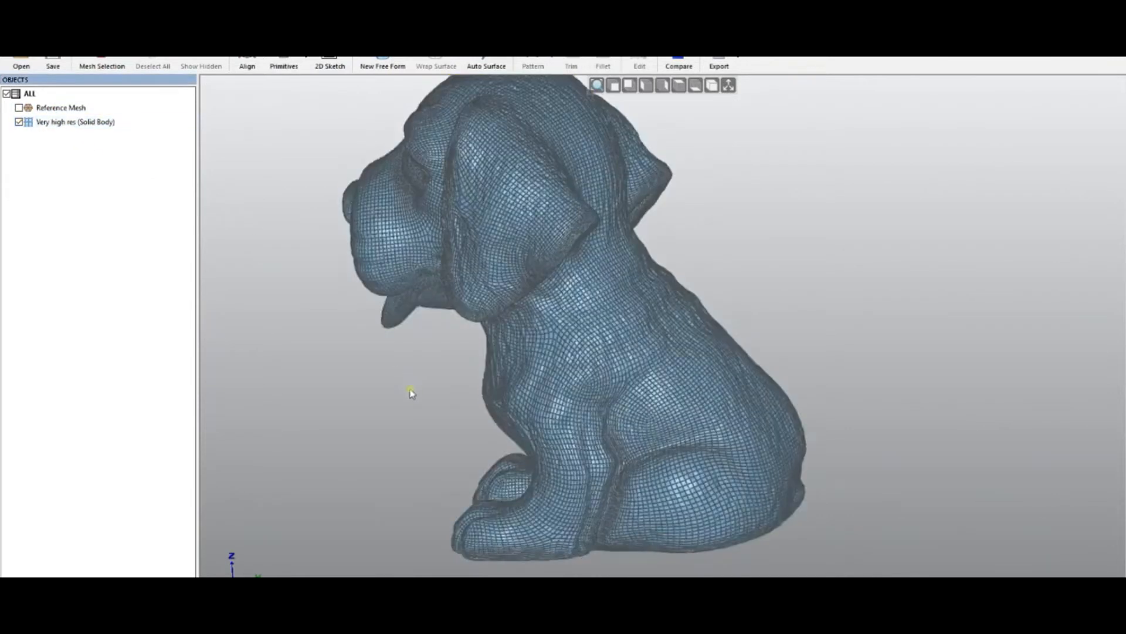
mouse_move(502, 402)
right_mouse_down()
mouse_move(755, 390)
mouse_move(761, 380)
right_mouse_up()
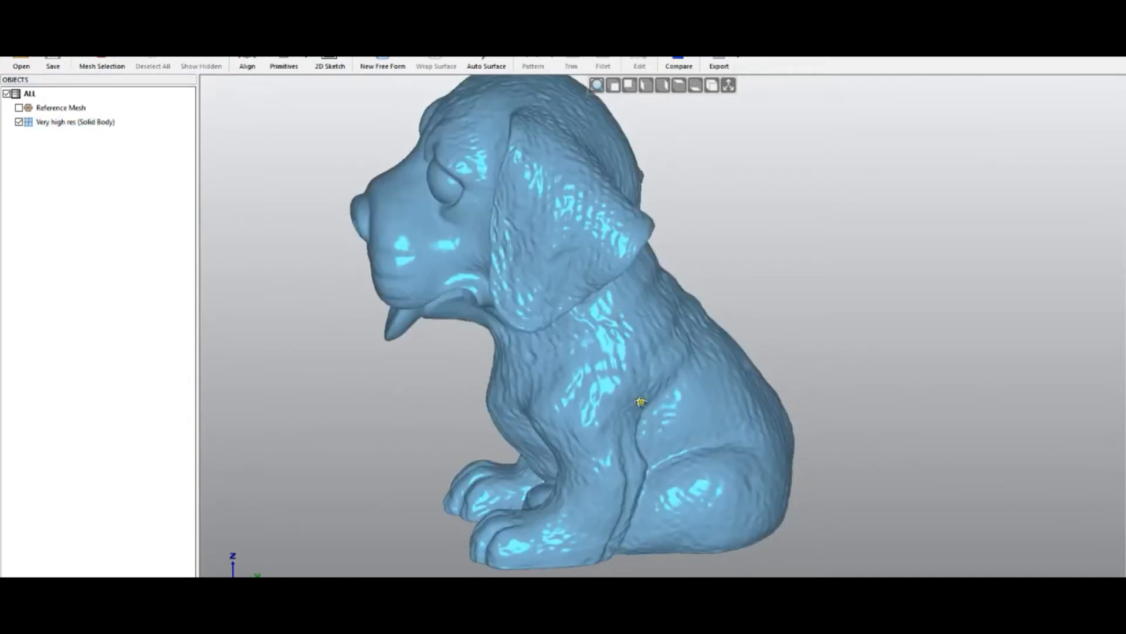
right_click_drag(795, 408, 795, 407)
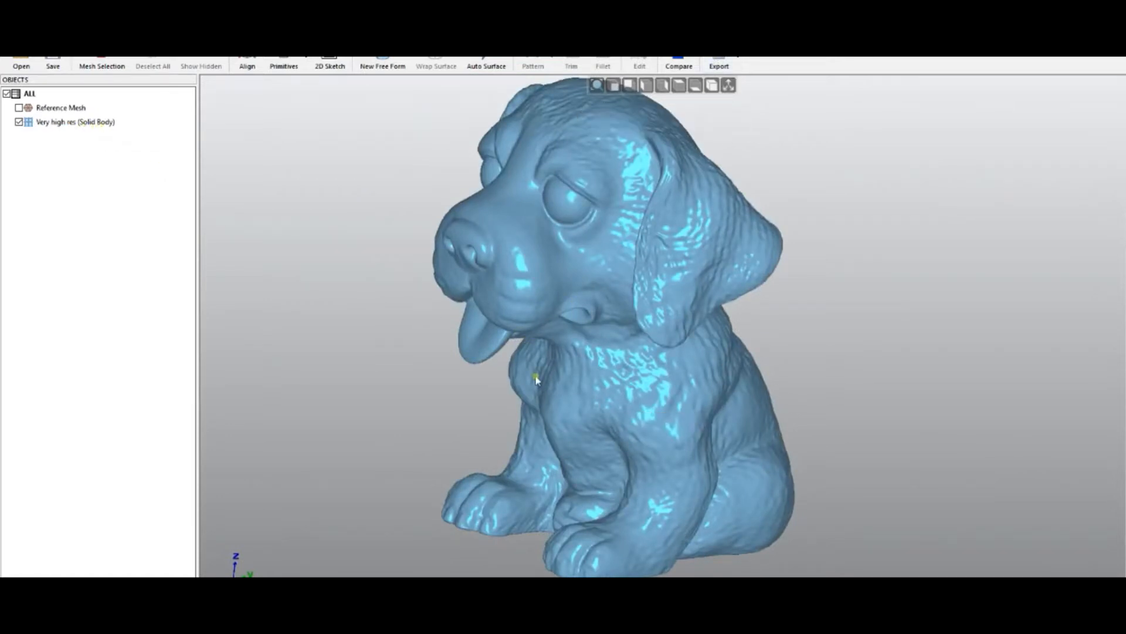
- Open 03 - horse.qsf without saving changes and select its Auto Surface body
key("ctrl+o")
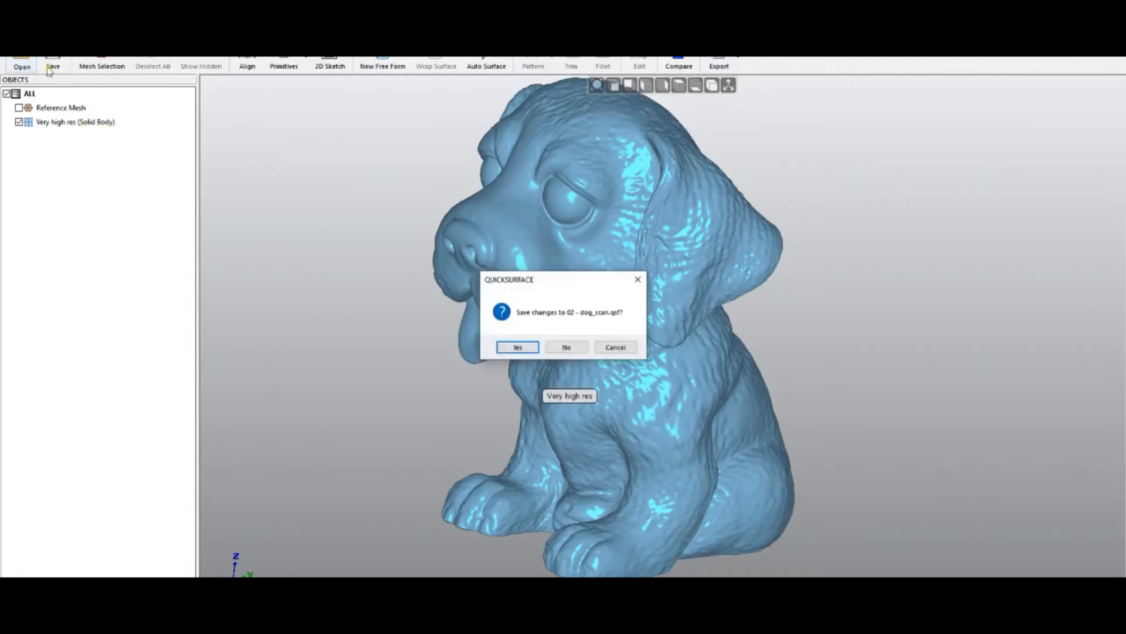
left_click(568, 348)
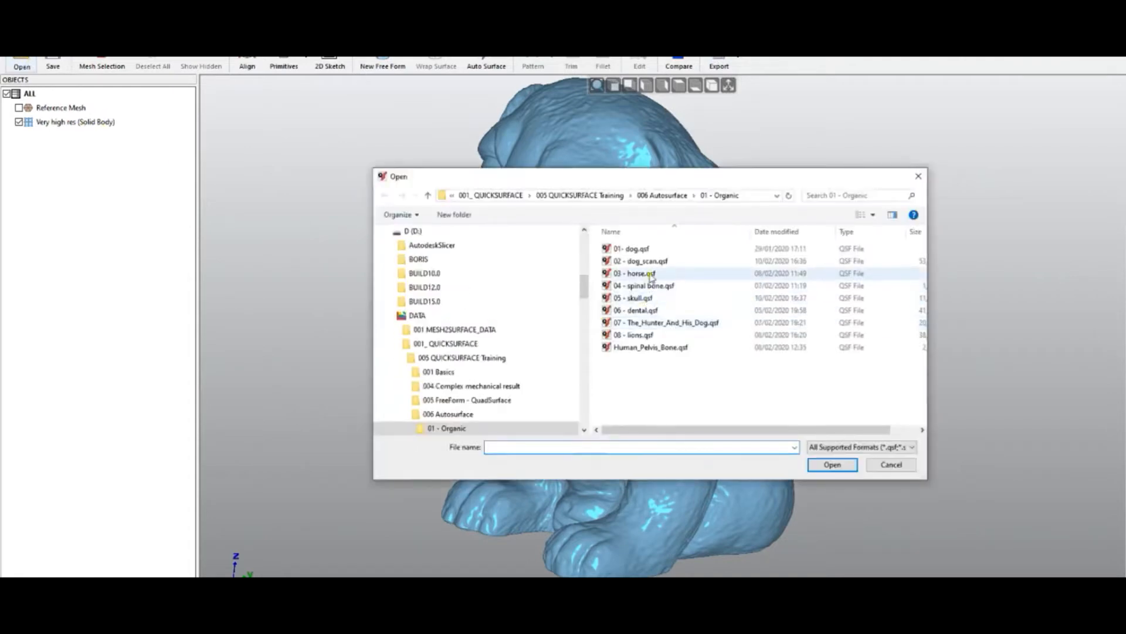
double_click(651, 273)
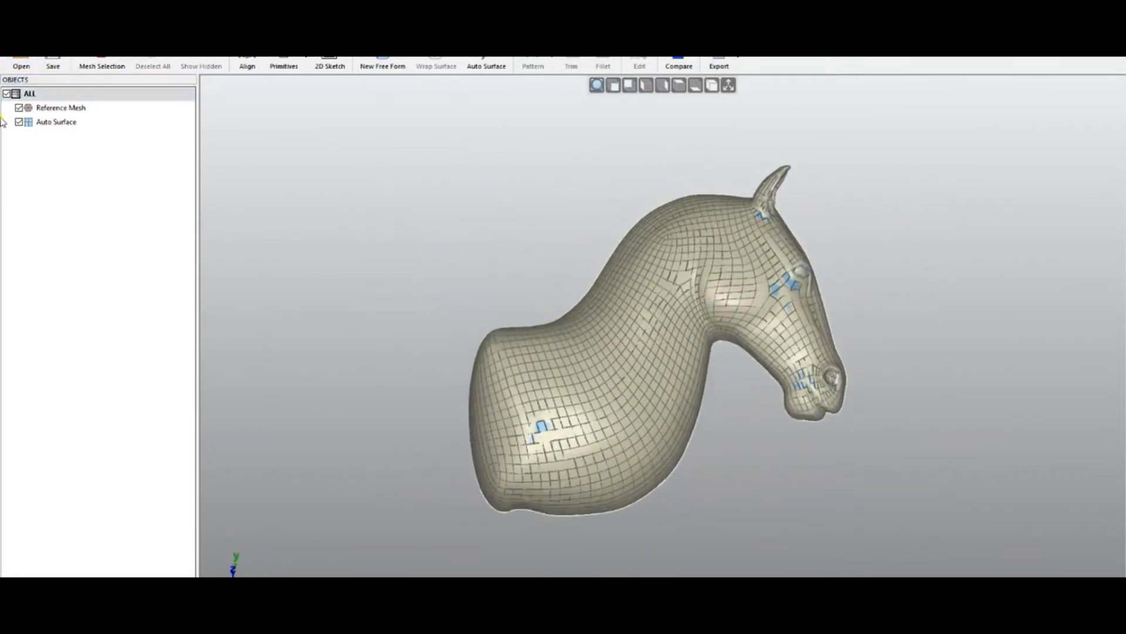
left_click(25, 125)
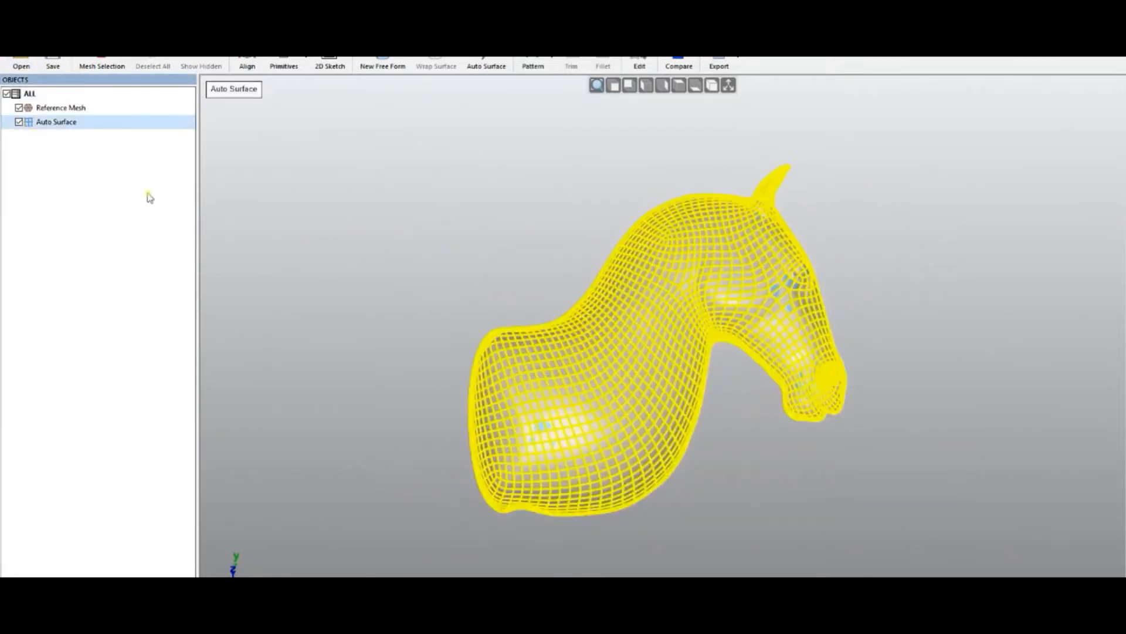
- Hide the existing Auto Surface body and preview Auto Surface on the horse with Medium quads and Balanced feature details
left_click(19, 121)
middle_click_drag(573, 335, 518, 368)
left_click(491, 67)
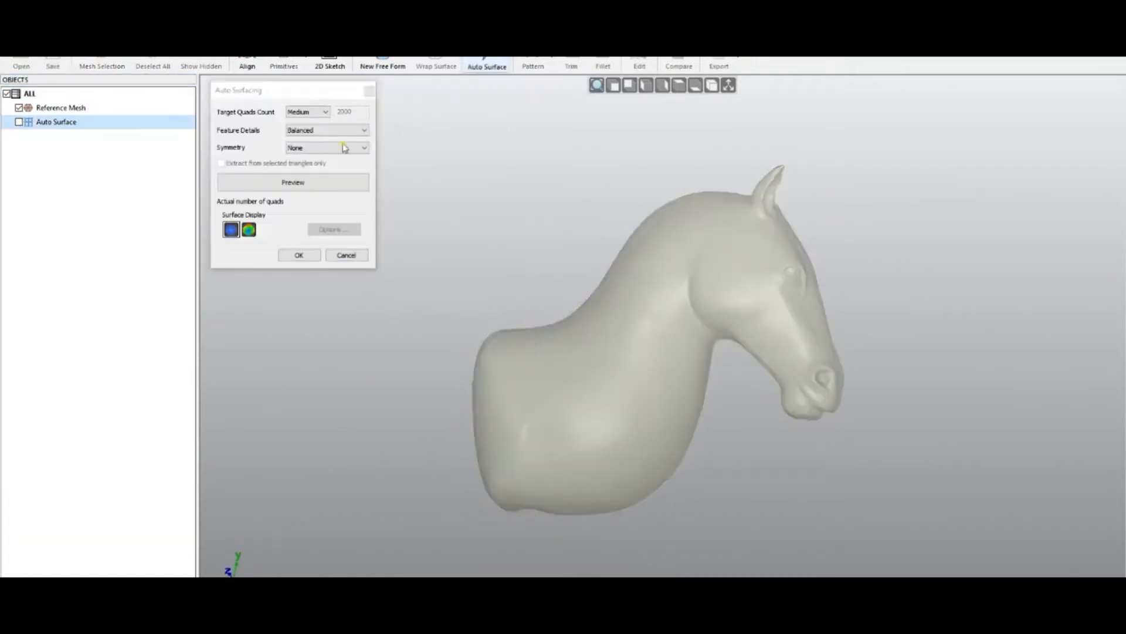
left_click(302, 183)
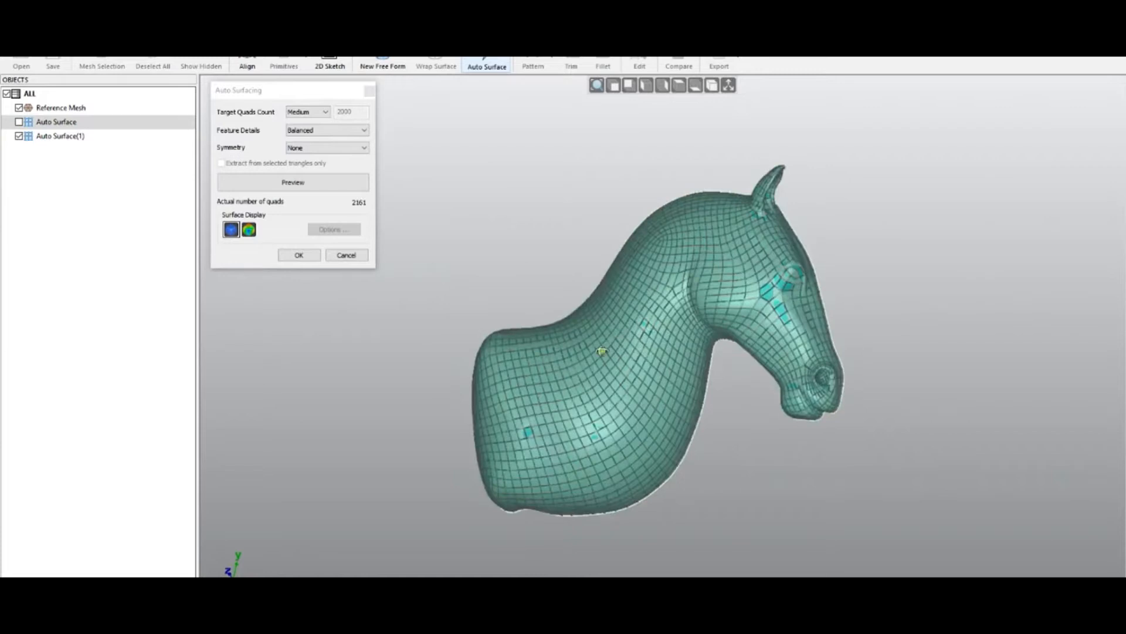
- Examine the horse preview closely around the head with the reference mesh hidden, then cancel Auto Surface
middle_click_drag(602, 350, 566, 305)
key("space")
middle_click_drag(664, 383, 704, 364)
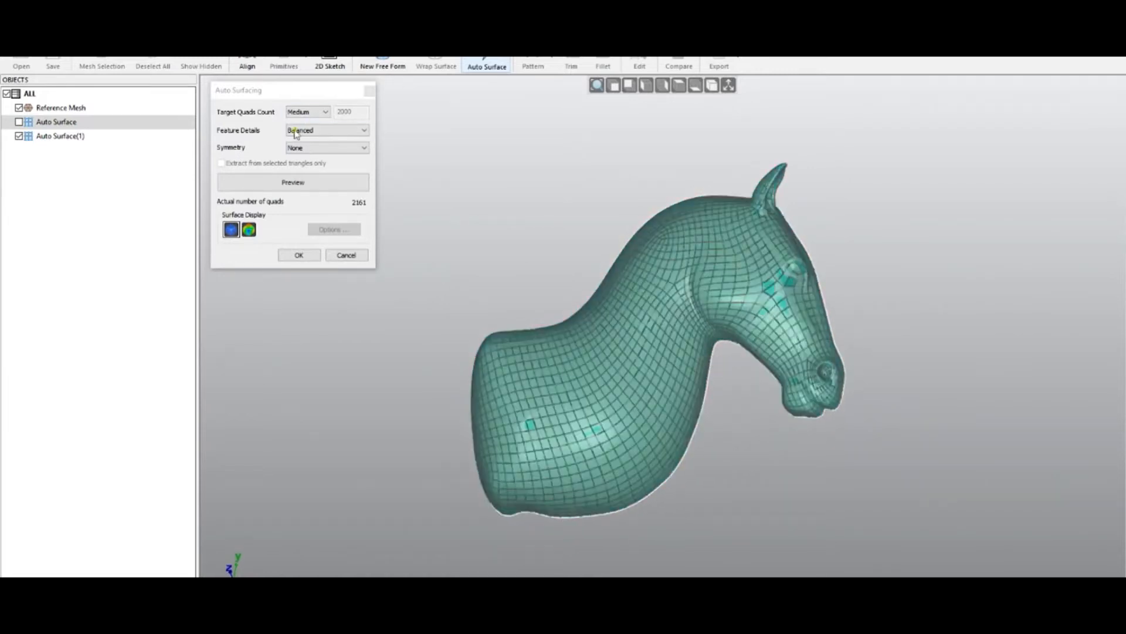
middle_click_drag(658, 314, 724, 387)
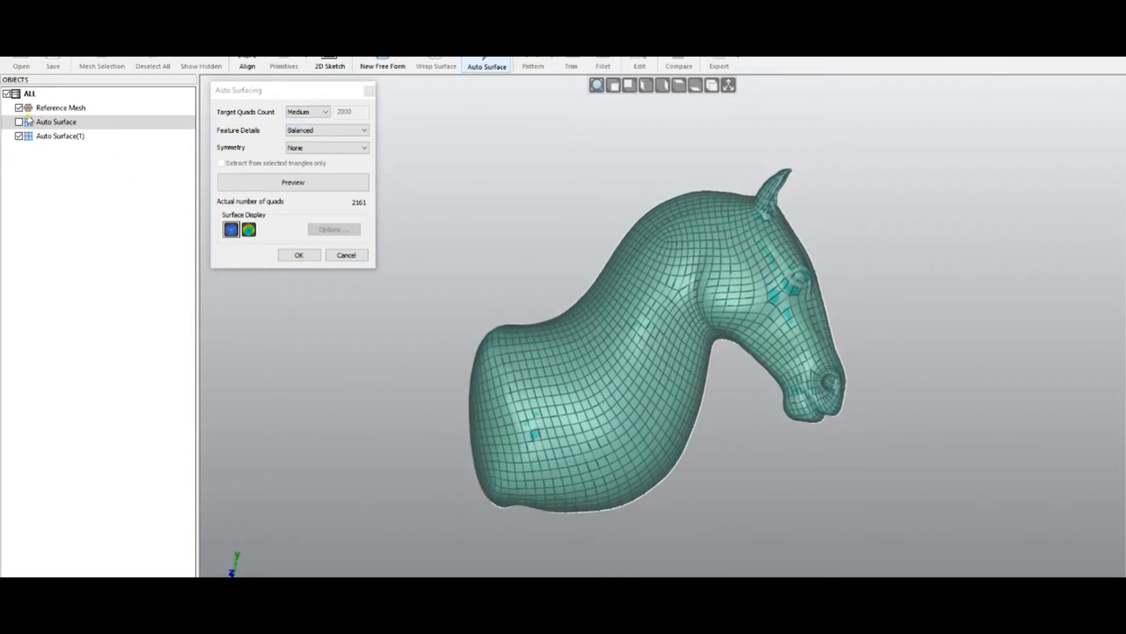
left_click(19, 107)
middle_click_drag(596, 312, 530, 319)
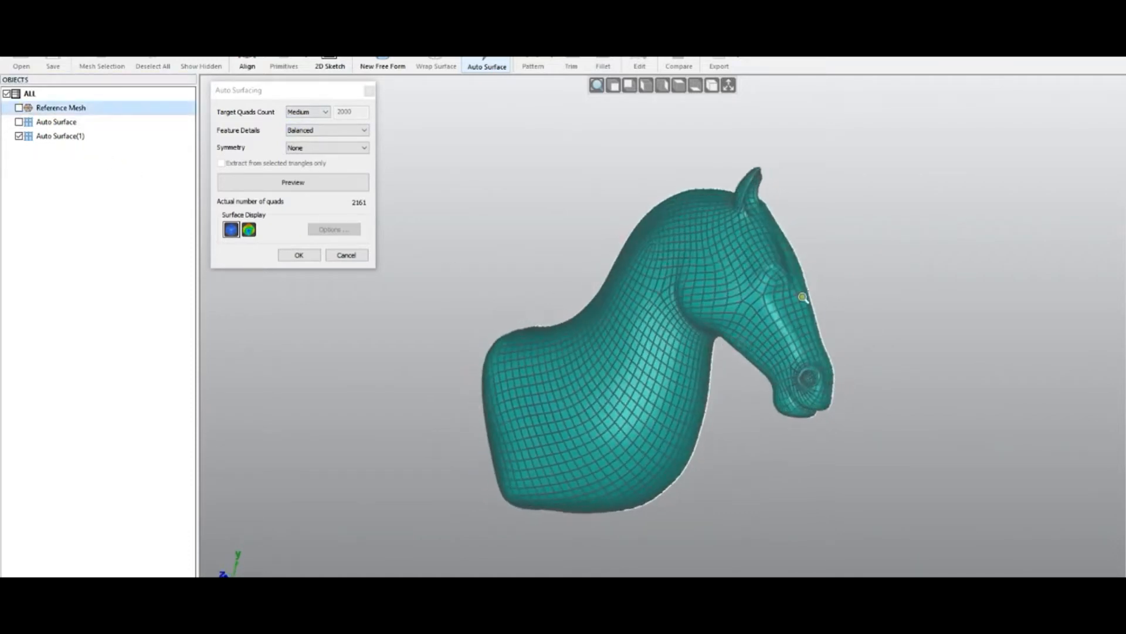
scroll(797, 286, "up", 3)
scroll(821, 464, "up", 3)
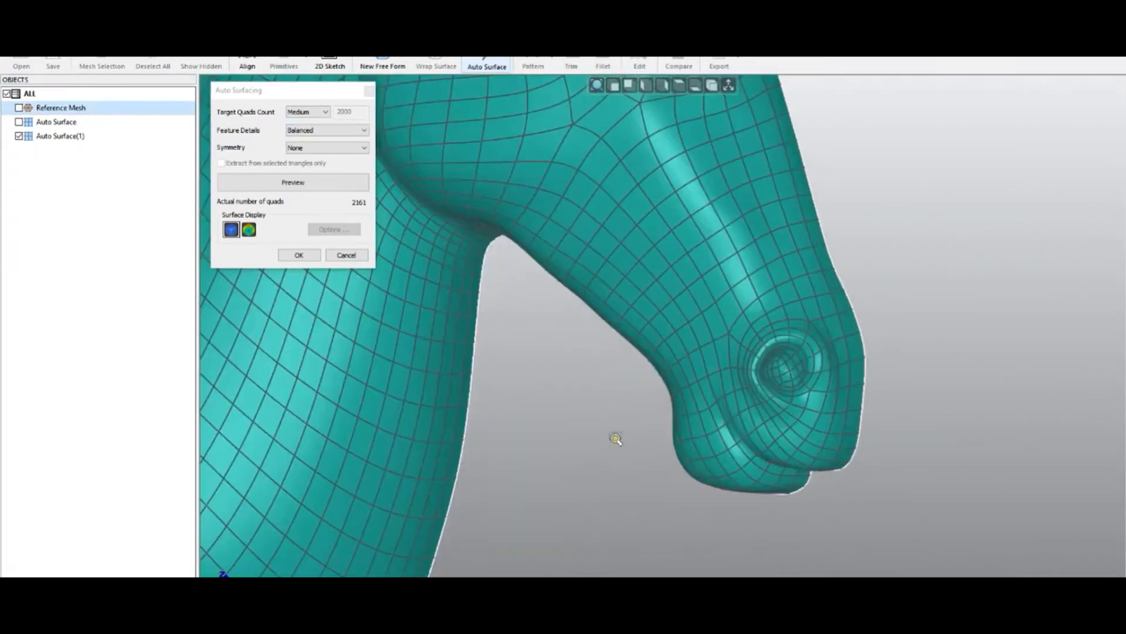
scroll(668, 331, "up", 3)
scroll(668, 332, "down", 2)
scroll(691, 556, "down", 3)
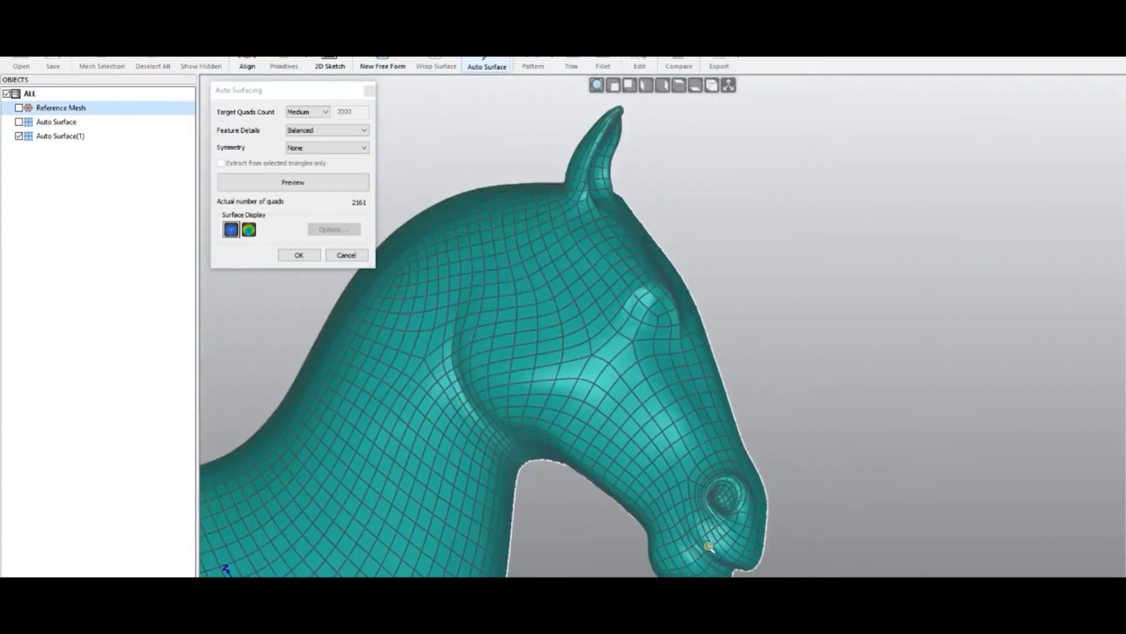
left_click(345, 254)
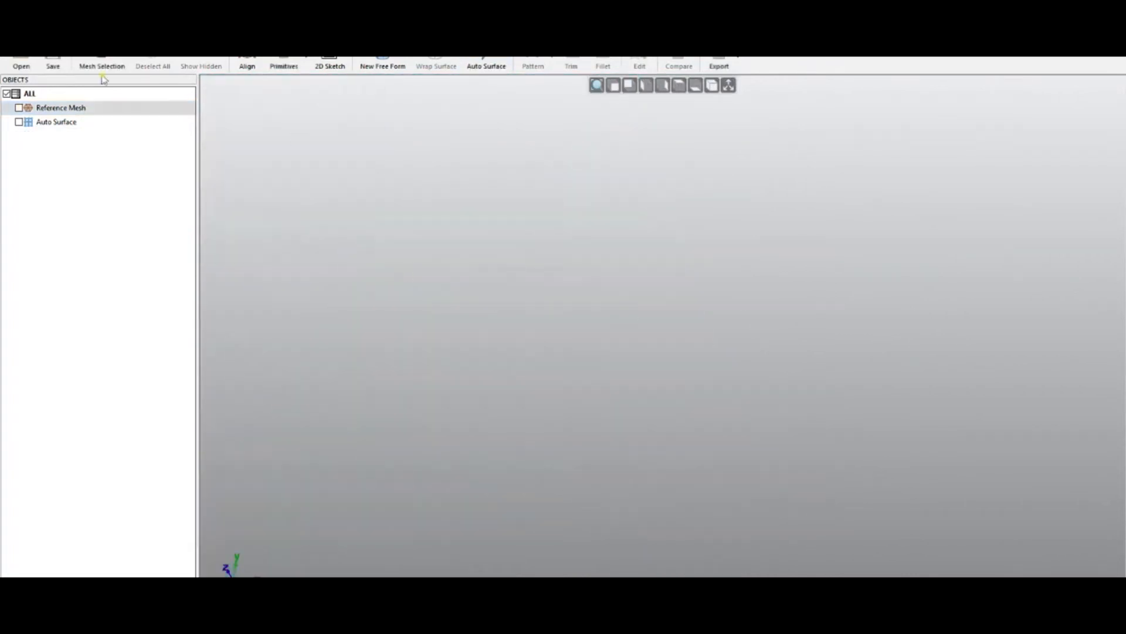
- Open the file 04 - spinal bone.qsf
left_click(24, 63)
left_click(572, 350)
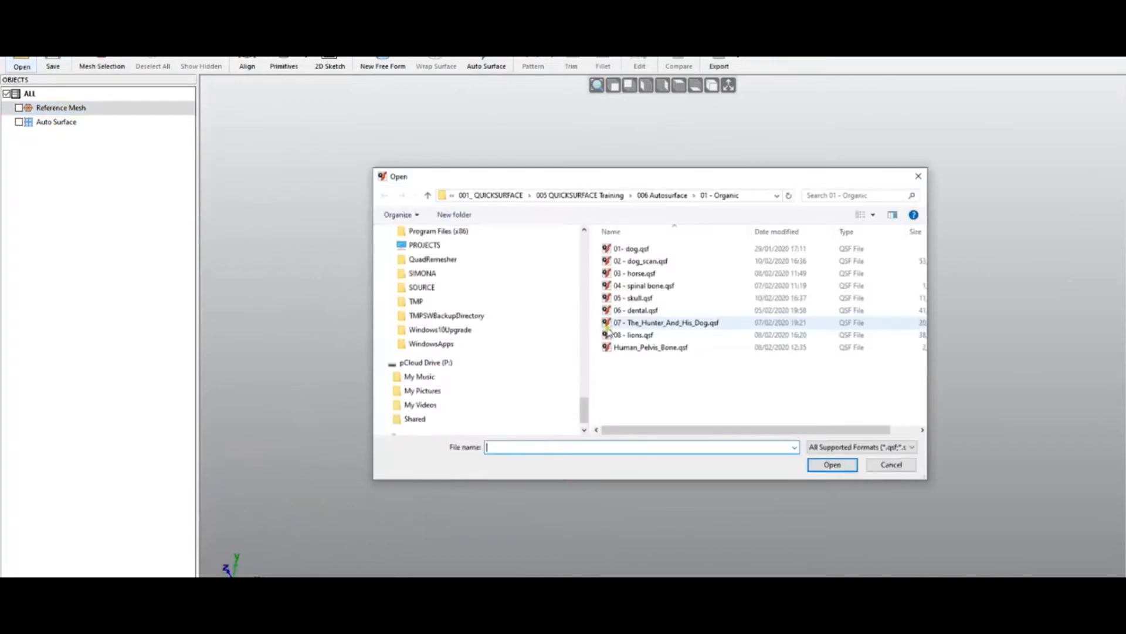
double_click(644, 285)
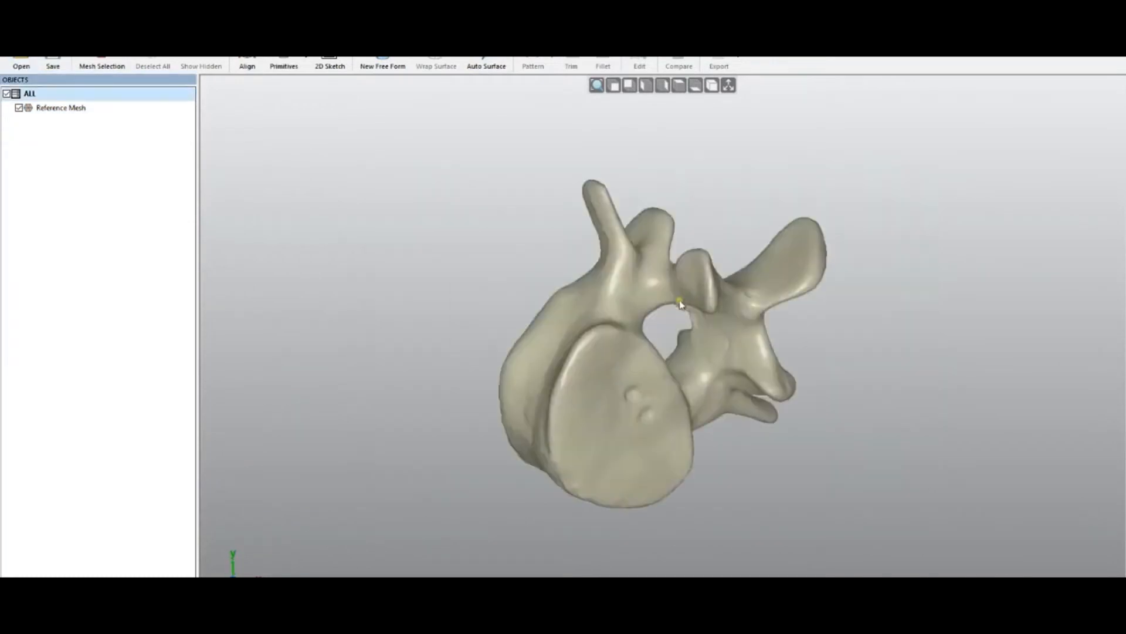
- Preview Auto Surface on the spinal bone with default Medium and Balanced settings, inspect it, then cancel
mouse_move(445, 346)
middle_mouse_down()
mouse_move(460, 181)
mouse_move(719, 513)
mouse_move(576, 372)
mouse_move(672, 464)
mouse_move(516, 364)
mouse_move(485, 387)
middle_mouse_up()
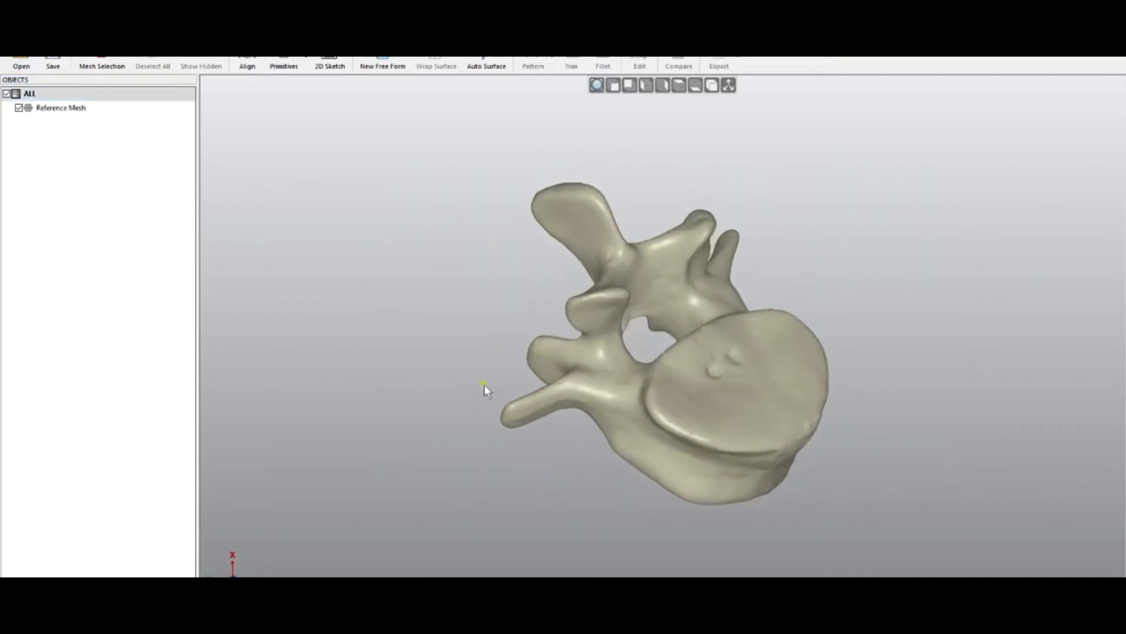
left_click(488, 70)
middle_click_drag(826, 344, 780, 250)
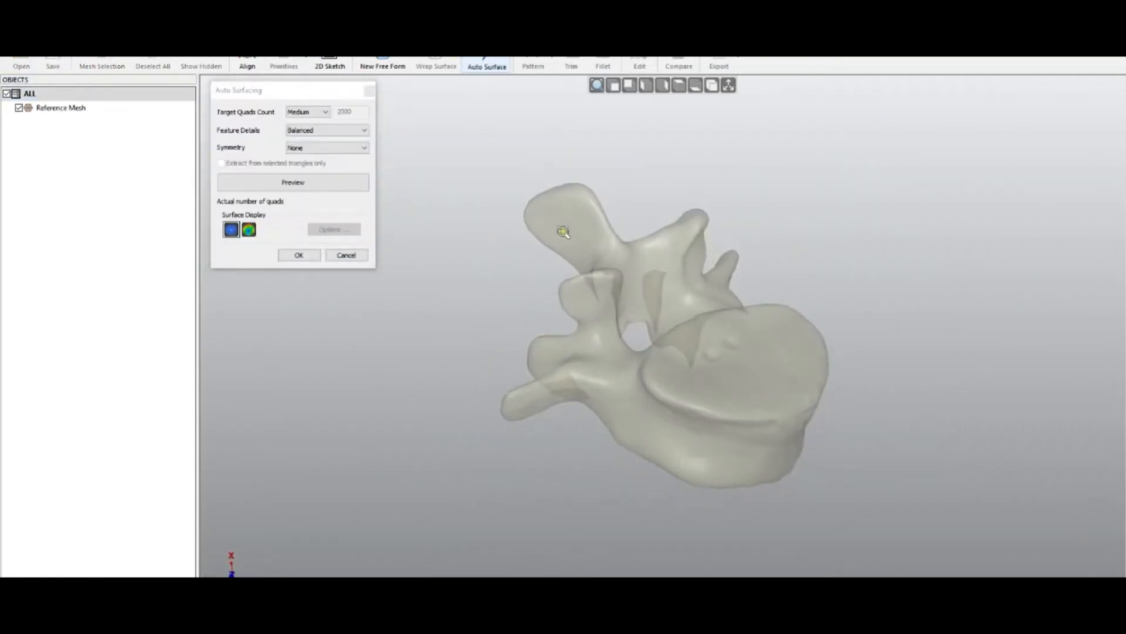
left_click(320, 183)
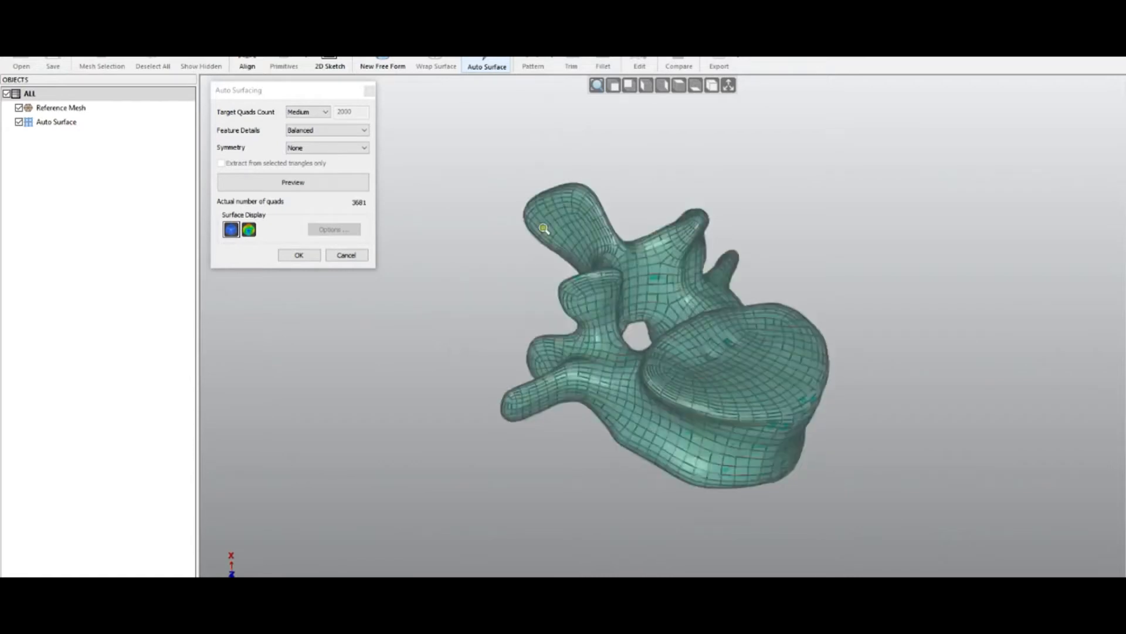
mouse_move(632, 344)
right_mouse_down()
mouse_move(612, 305)
mouse_move(633, 270)
mouse_move(746, 300)
mouse_move(771, 241)
mouse_move(659, 460)
mouse_move(722, 452)
mouse_move(671, 462)
mouse_move(686, 478)
right_mouse_up()
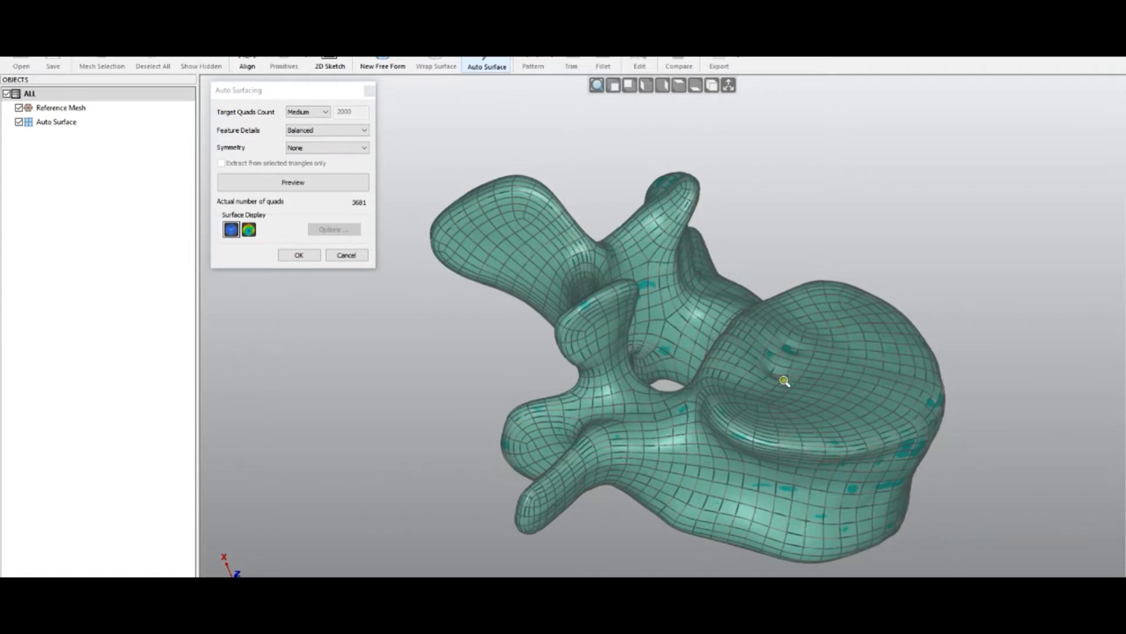
left_click(346, 257)
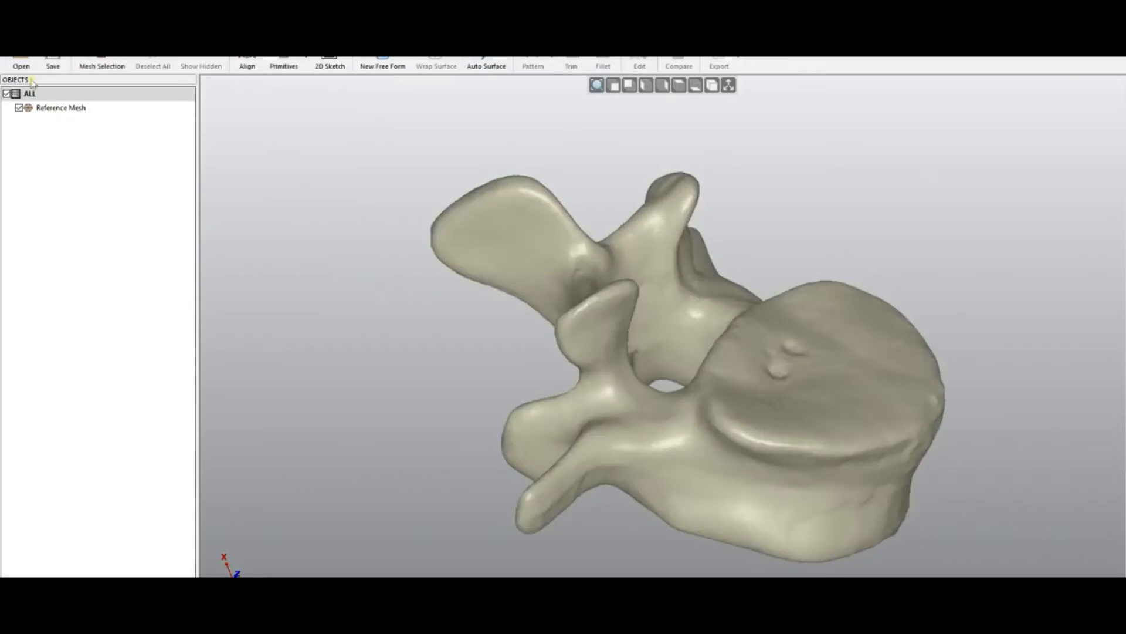
- Open the file 05 - skull.qsf
left_click(21, 64)
left_click(569, 348)
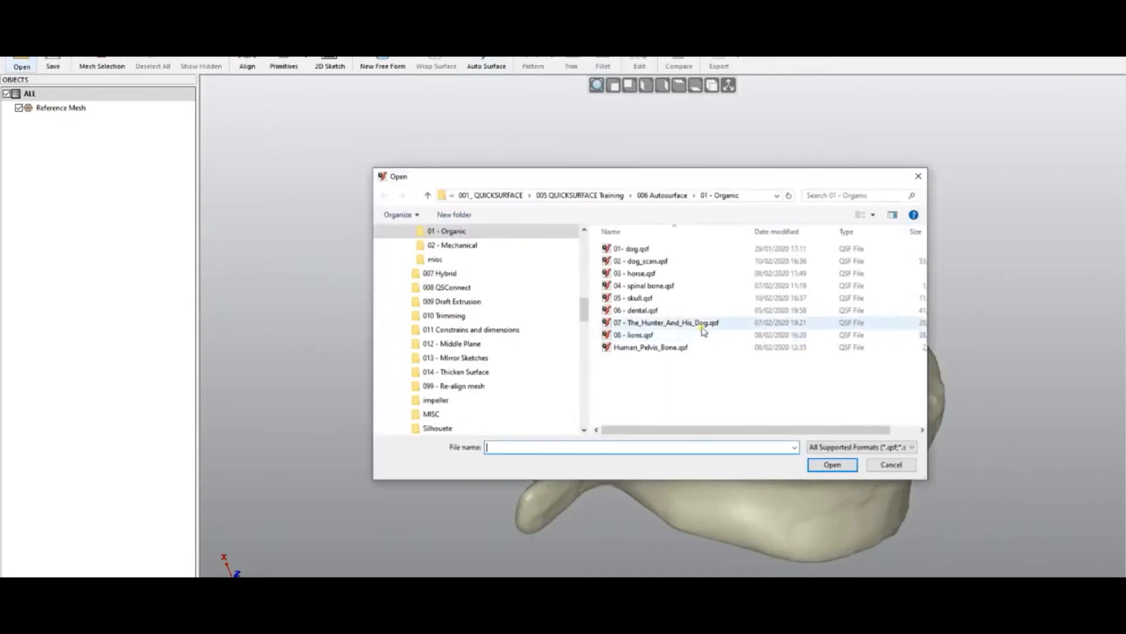
double_click(657, 301)
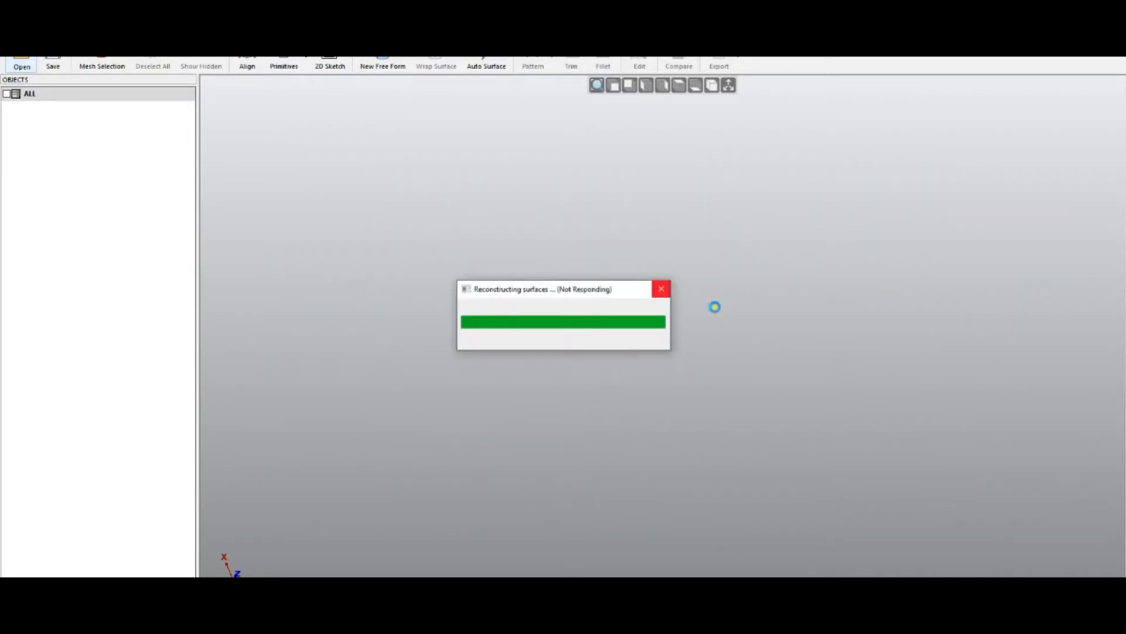
- Show the skull's Auto Surface solid body instead of the reference mesh and examine it from several angles
middle_click_drag(756, 377, 682, 307)
scroll(682, 423, "up", 5)
middle_click_drag(683, 423, 613, 192)
middle_click_drag(654, 345, 986, 352)
scroll(667, 384, "down", 3)
middle_click_drag(651, 406, 611, 334)
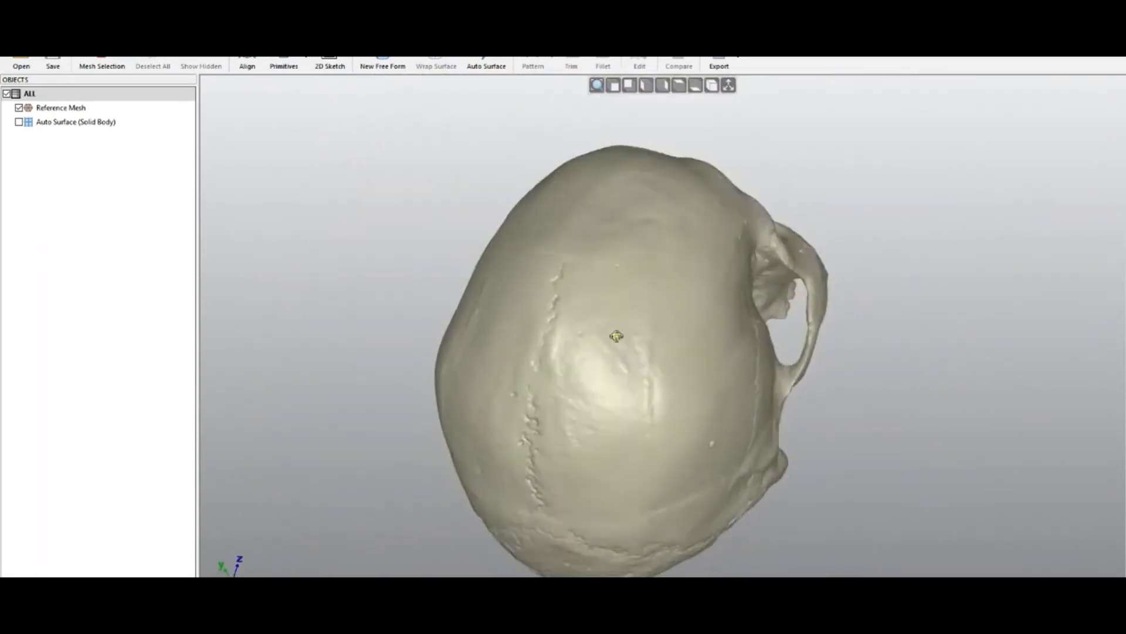
scroll(611, 335, "up", 3)
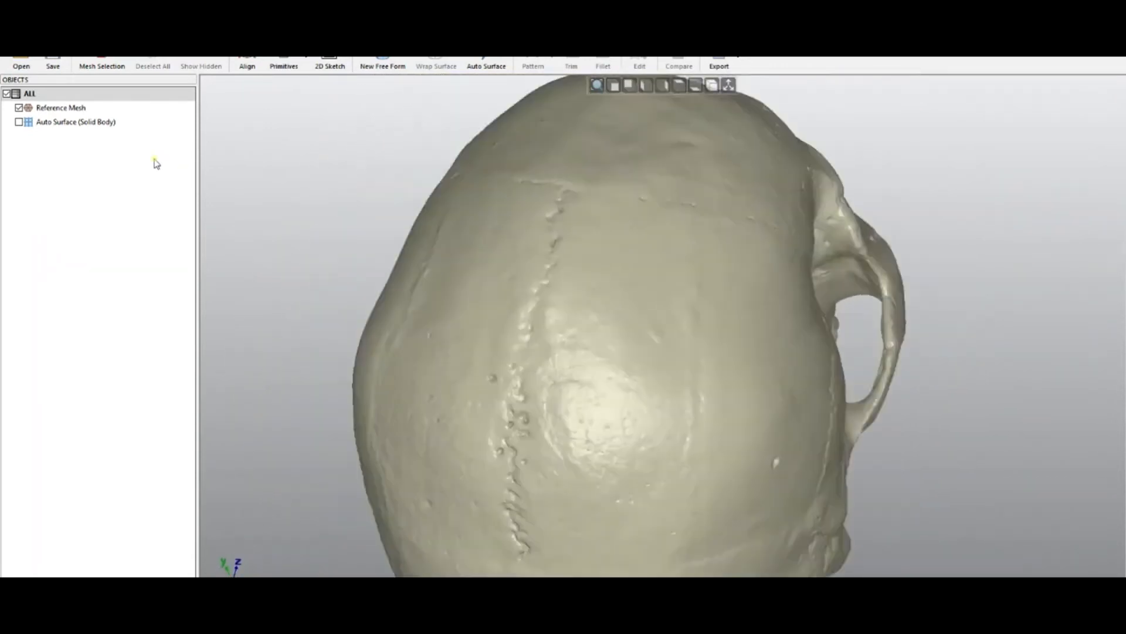
left_click(19, 107)
left_click(18, 122)
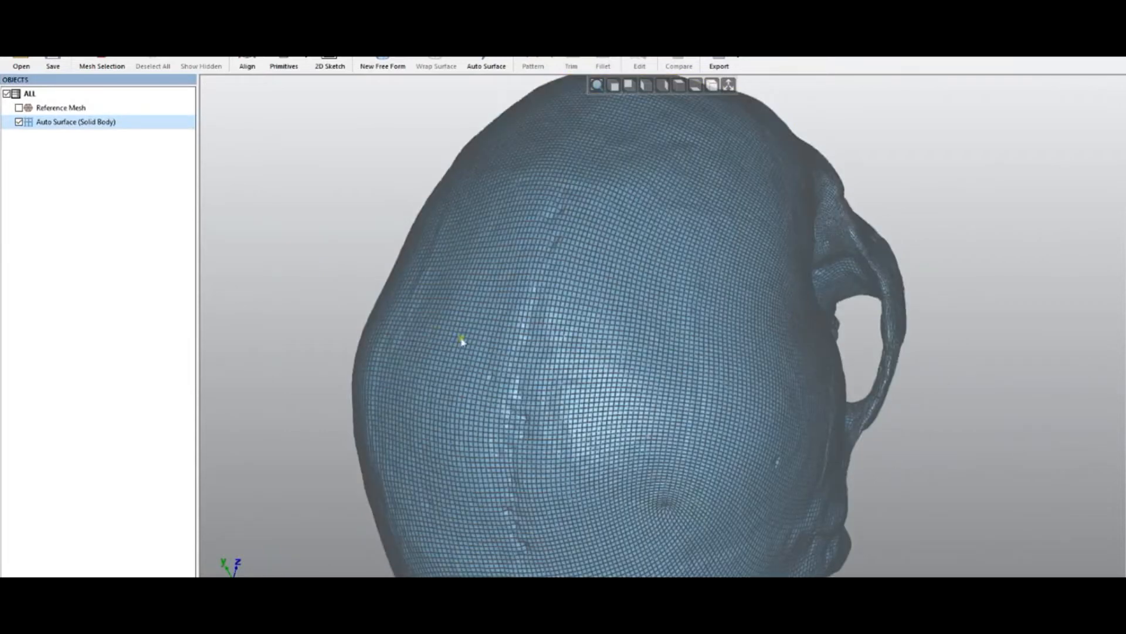
middle_click_drag(500, 346, 579, 355)
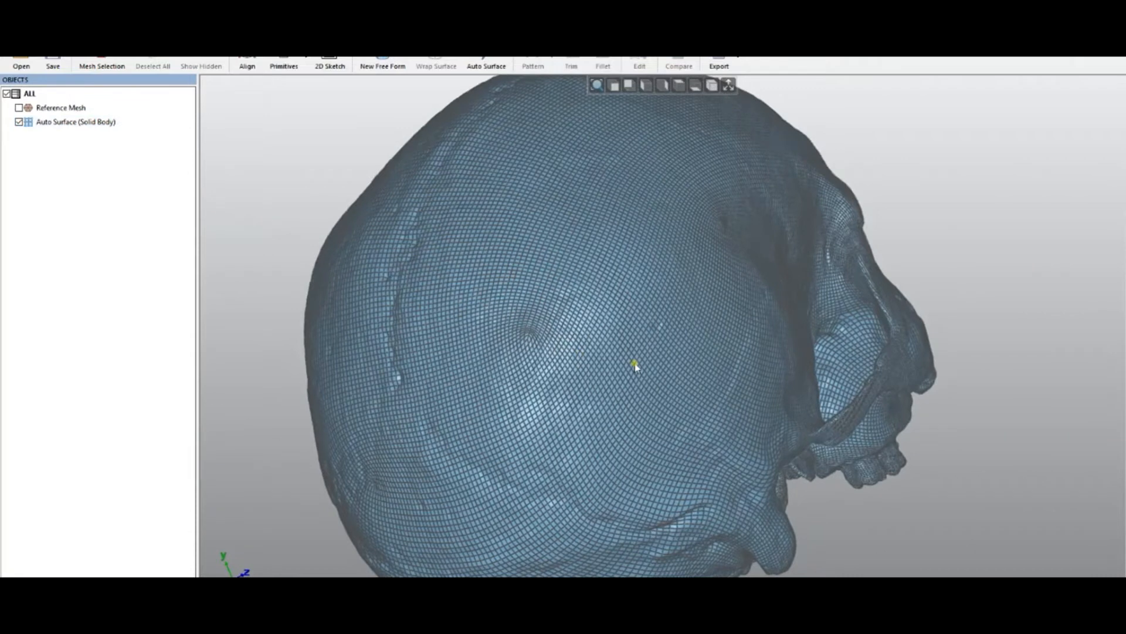
left_click(636, 363)
middle_click_drag(579, 384, 423, 355)
middle_click_drag(663, 448, 691, 322)
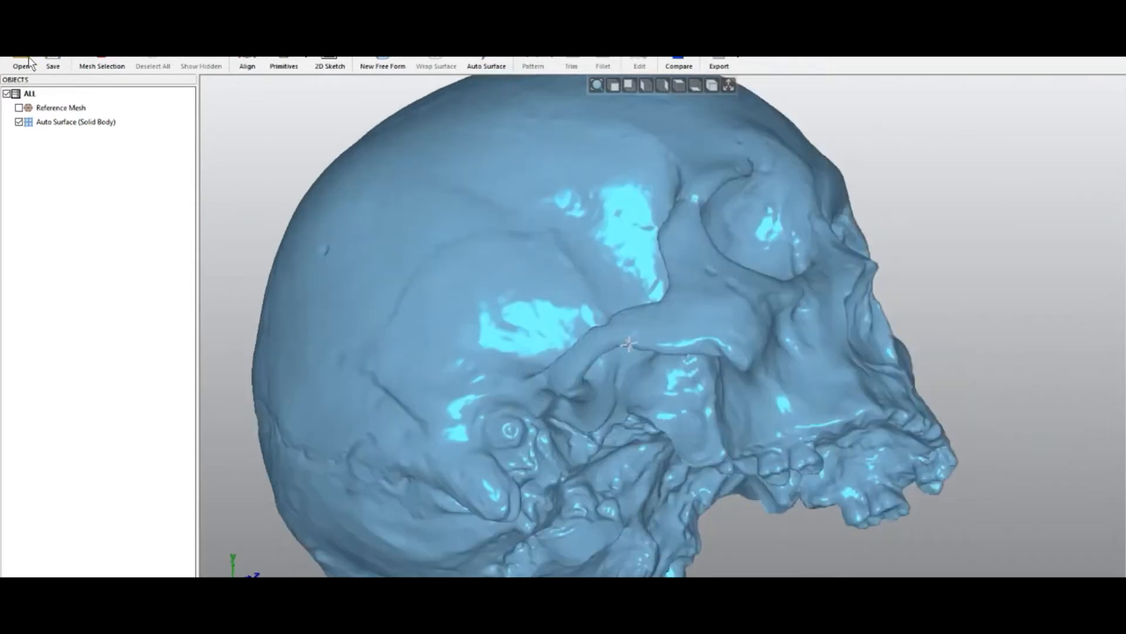
- Open 07 - The_Hunter_And_His_Dog.qsf without saving changes to the skull file
left_click(23, 62)
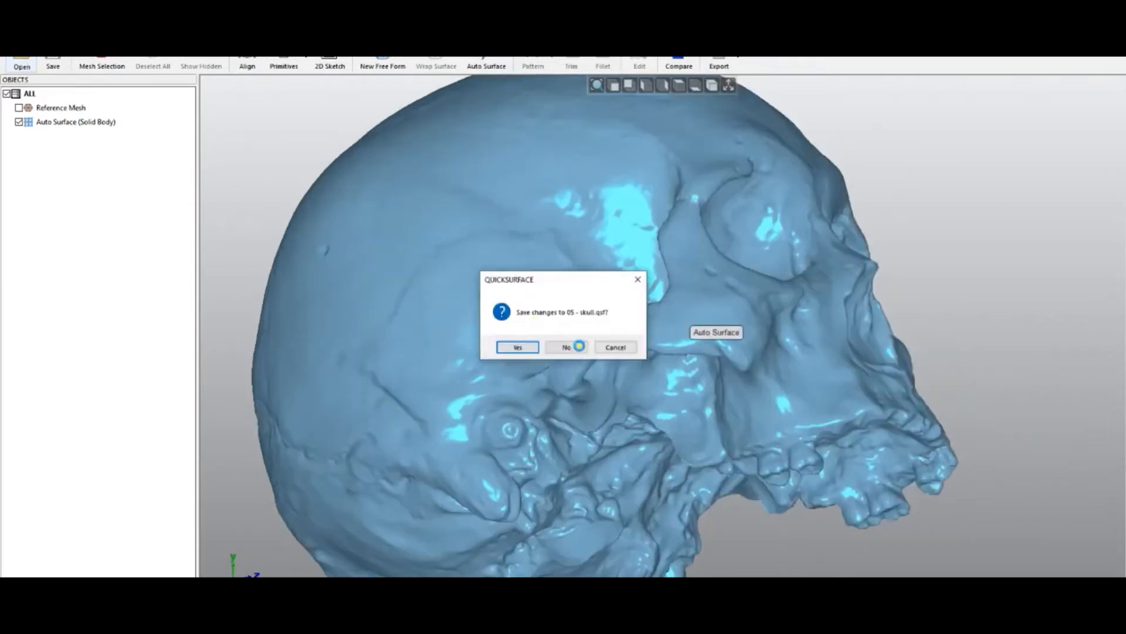
left_click(572, 346)
left_click(652, 324)
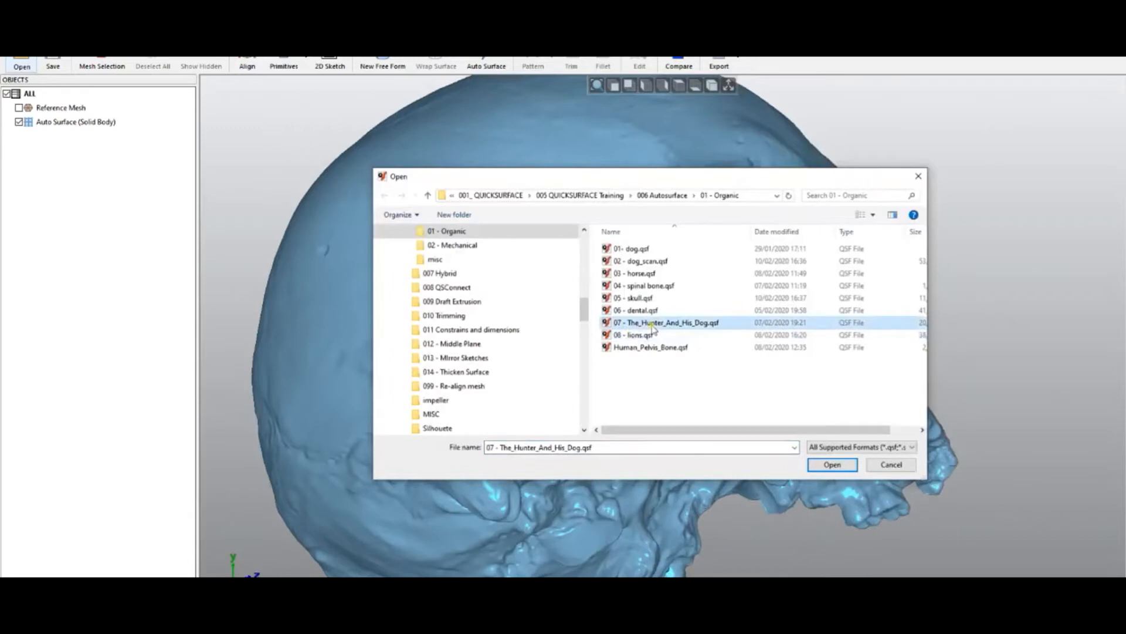
left_click(840, 467)
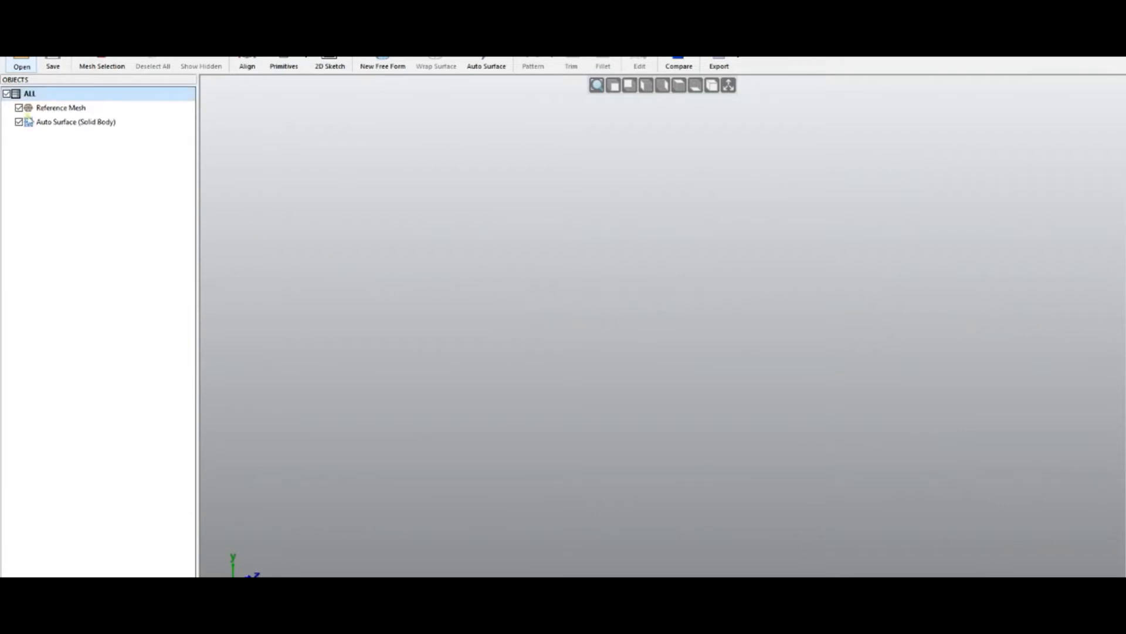
- Compare the statue's reference mesh and Auto Surface solid body by toggling their visibility
left_click(19, 123)
middle_click_drag(648, 384, 759, 418)
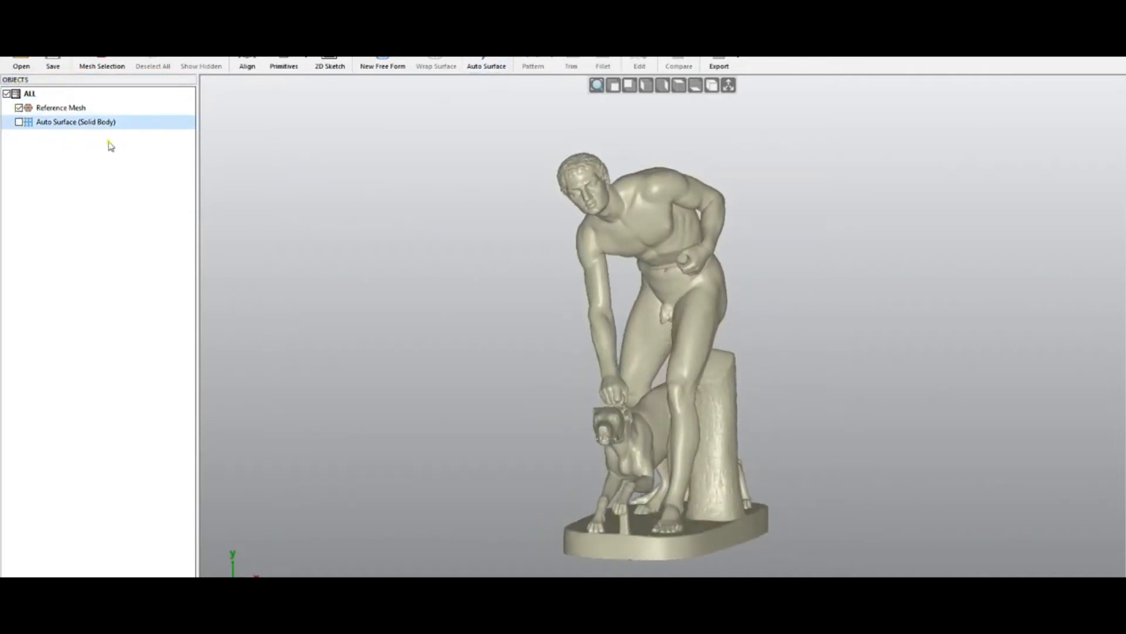
left_click(20, 108)
left_click(20, 122)
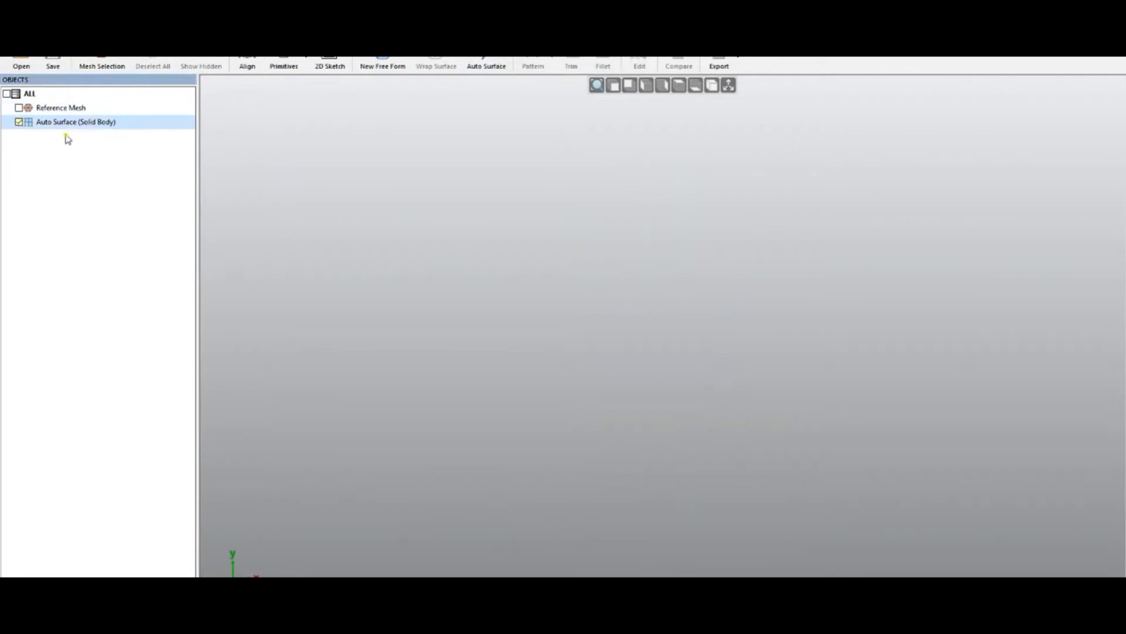
- Check the Auto Surface solid body's properties, then view the statue from the side
right_click(84, 128)
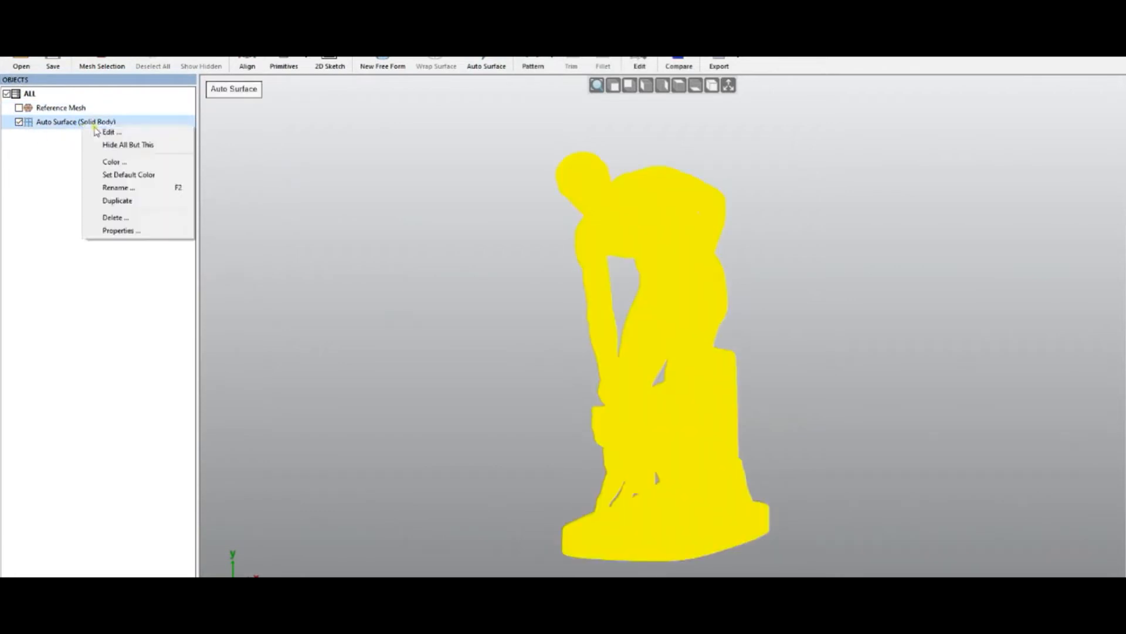
left_click(143, 232)
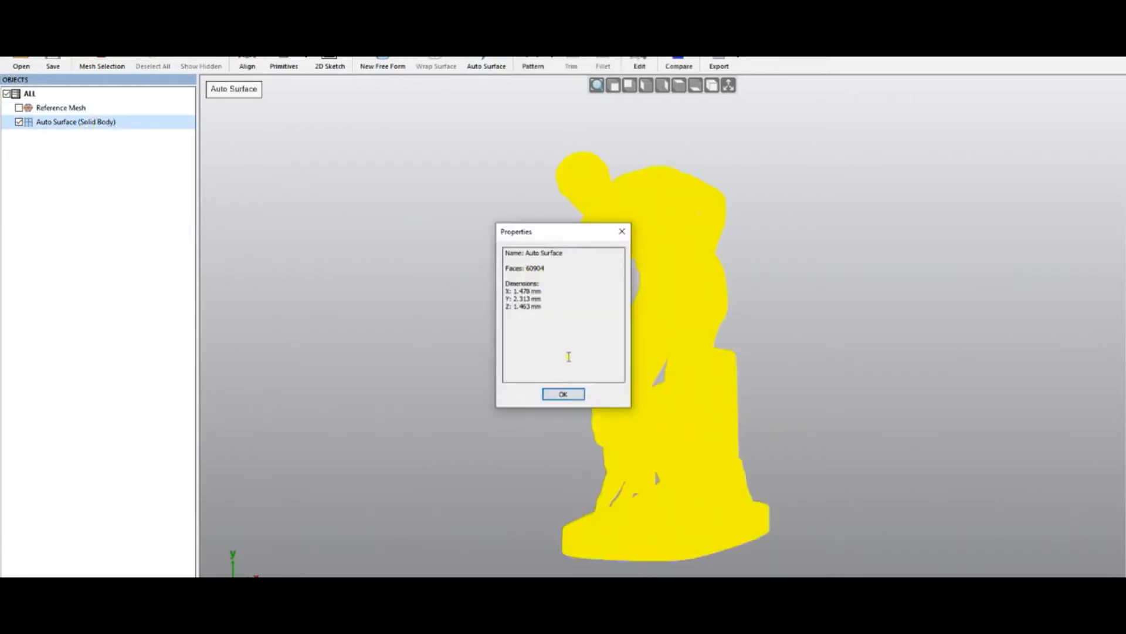
left_click(563, 394)
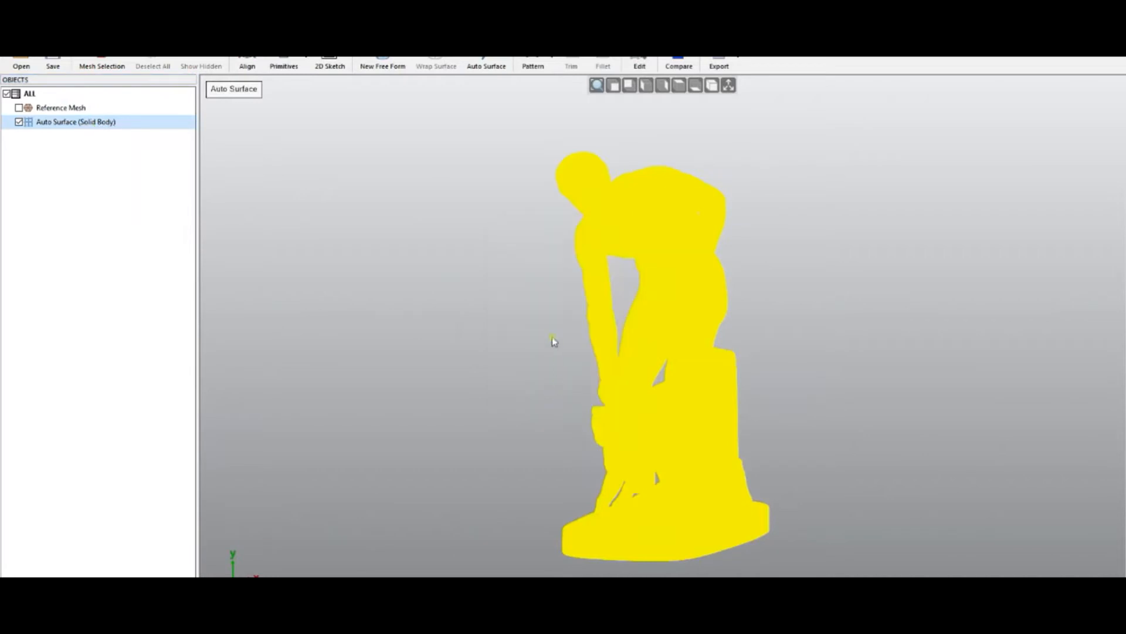
left_click(777, 348)
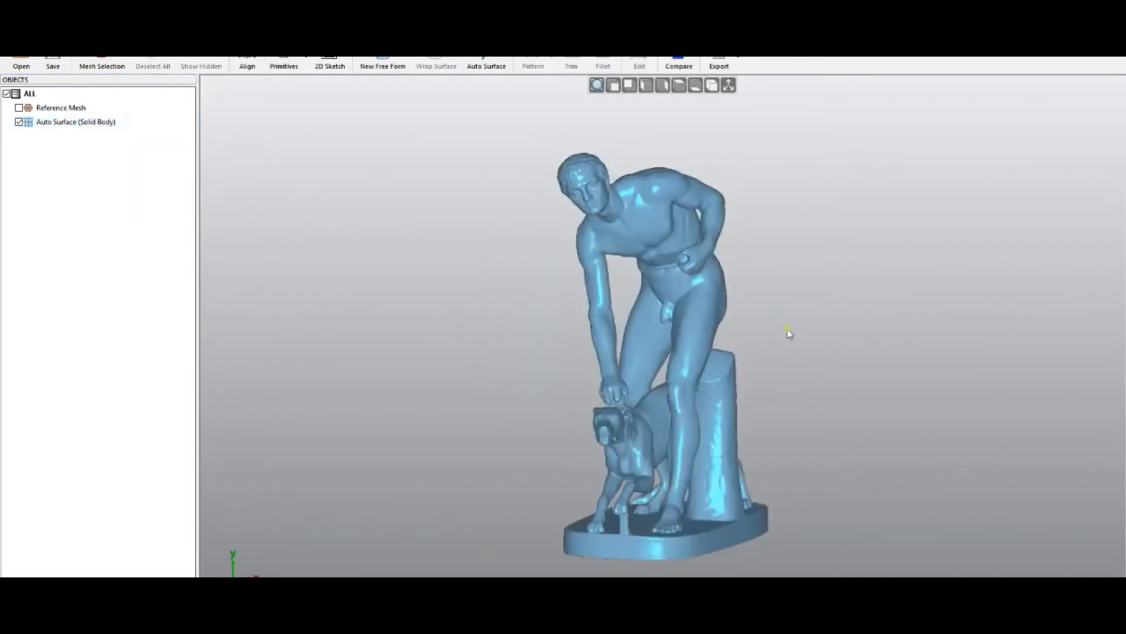
right_click_drag(586, 372, 535, 361)
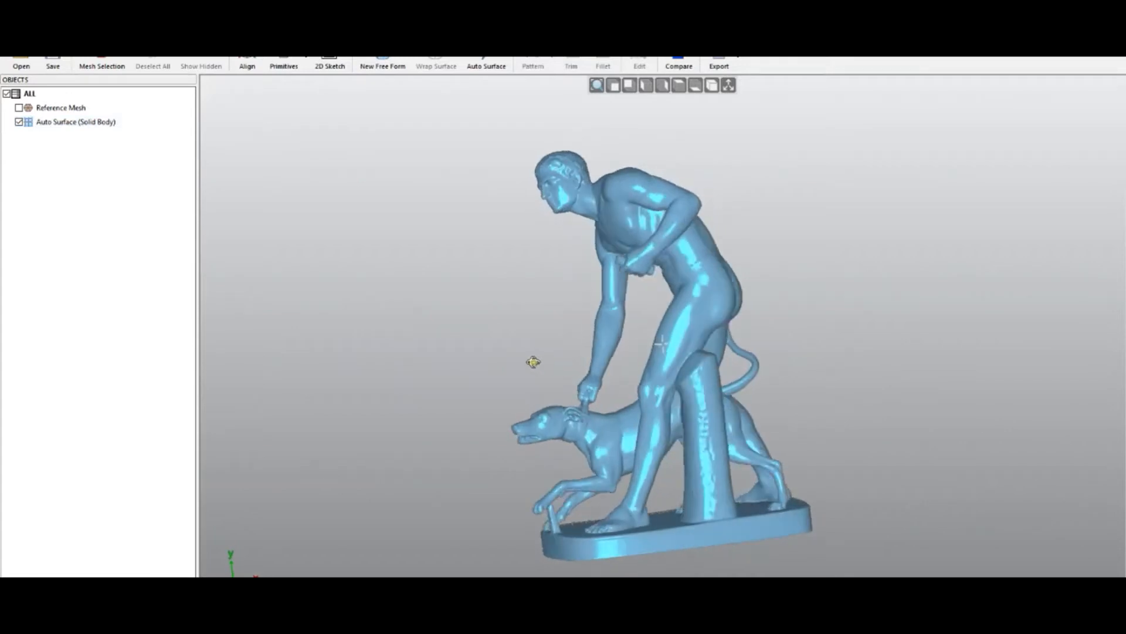
- Open 08 - lions.qsf without saving changes and display the reference mesh instead of the Auto Surface
left_click(24, 68)
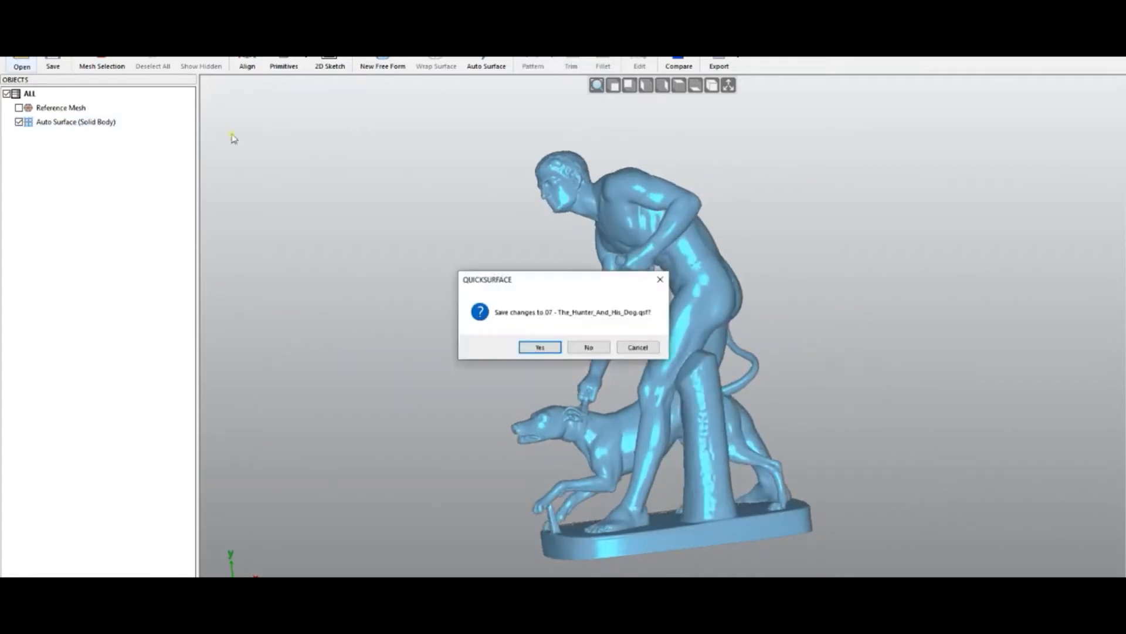
left_click(588, 347)
double_click(639, 335)
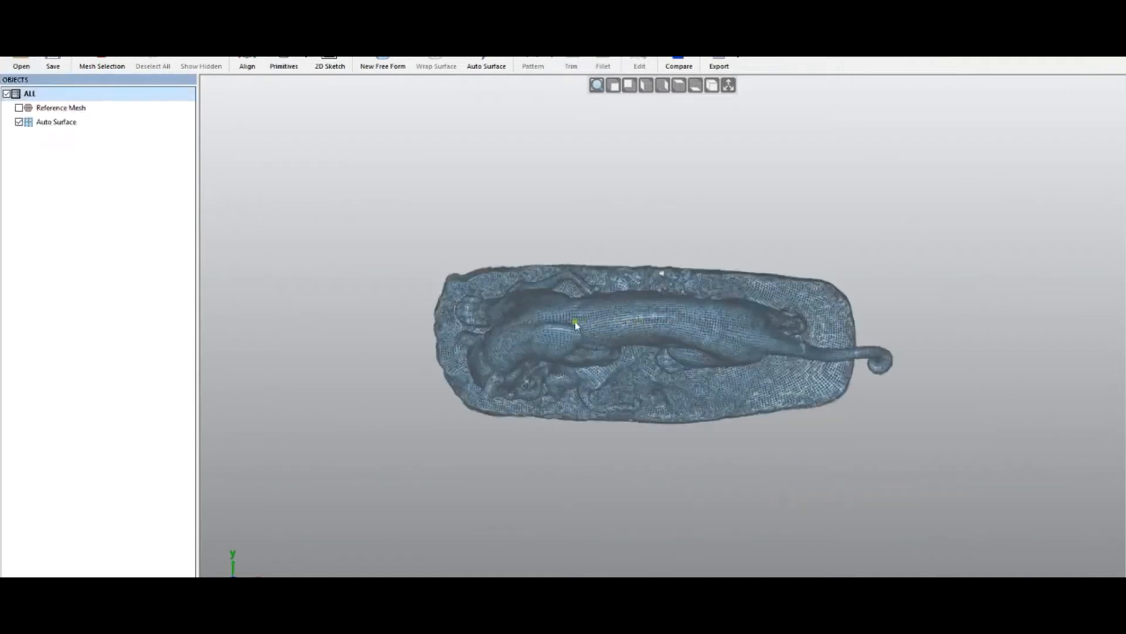
left_click(18, 121)
left_click(18, 108)
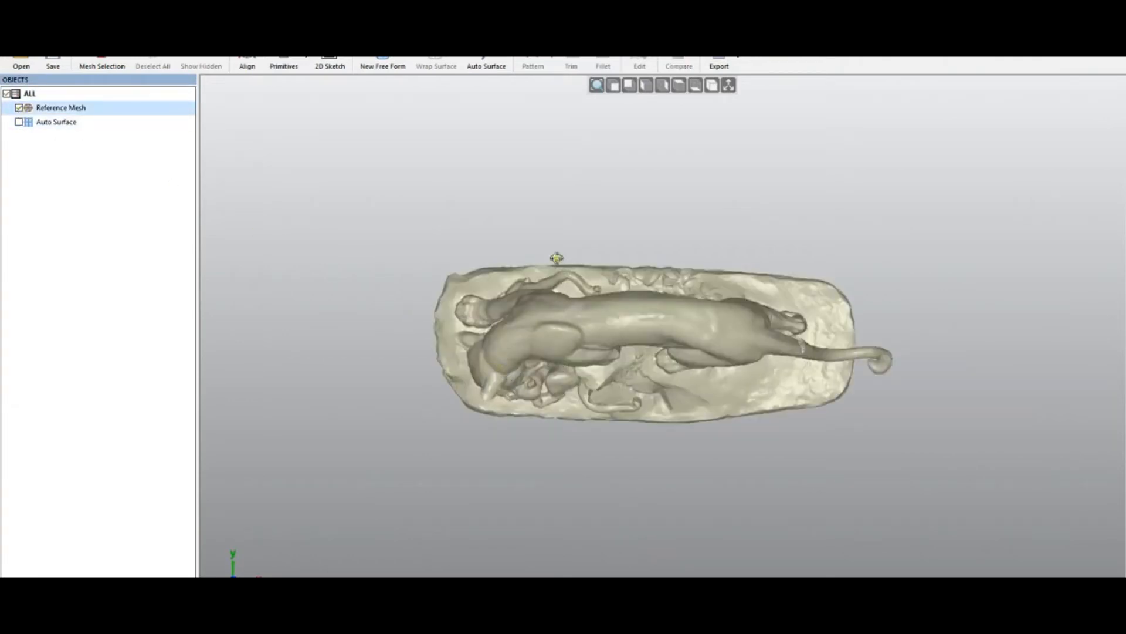
- Orbit and zoom around the lions statue, then hide the reference mesh and show the Auto Surface instead
middle_click_drag(552, 240, 550, 235)
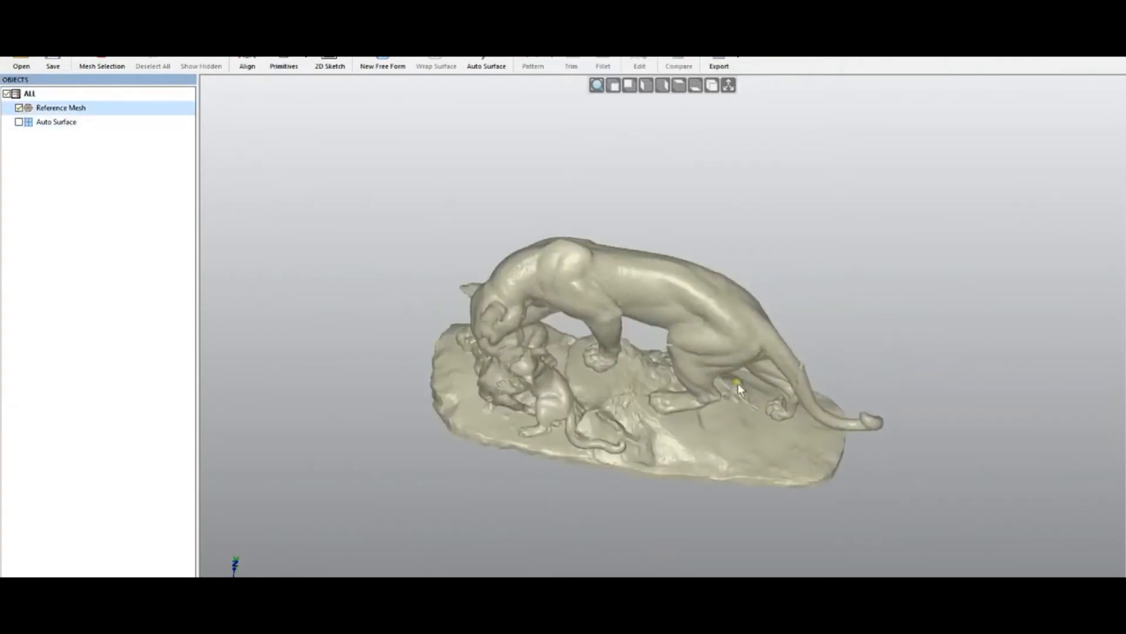
middle_click_drag(756, 346, 786, 272)
scroll(488, 354, "up", 2)
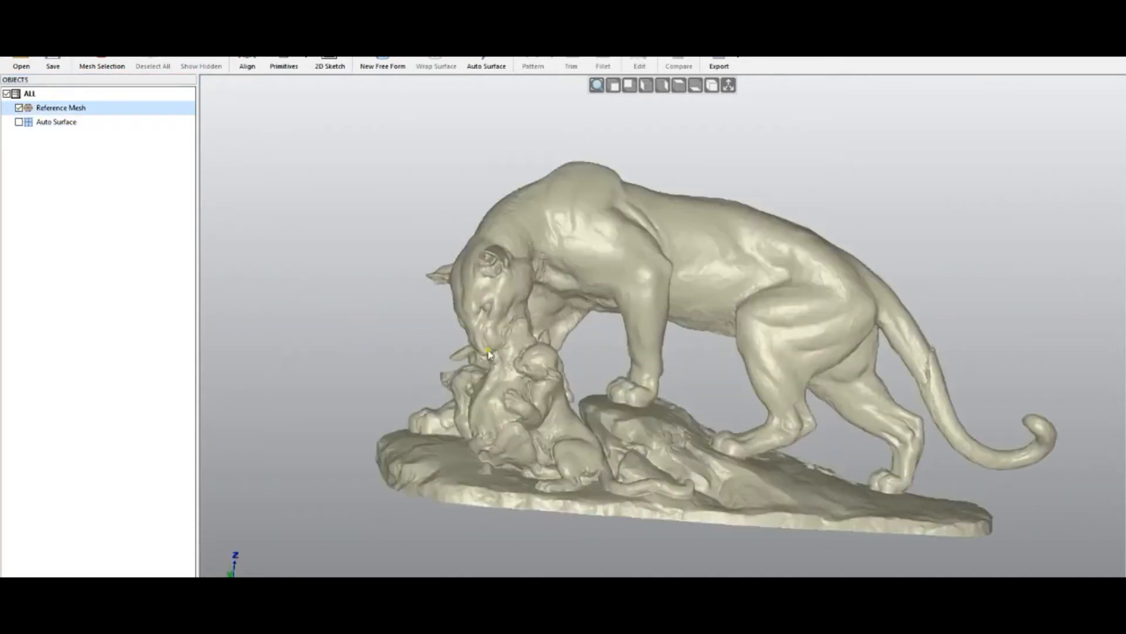
left_click(19, 108)
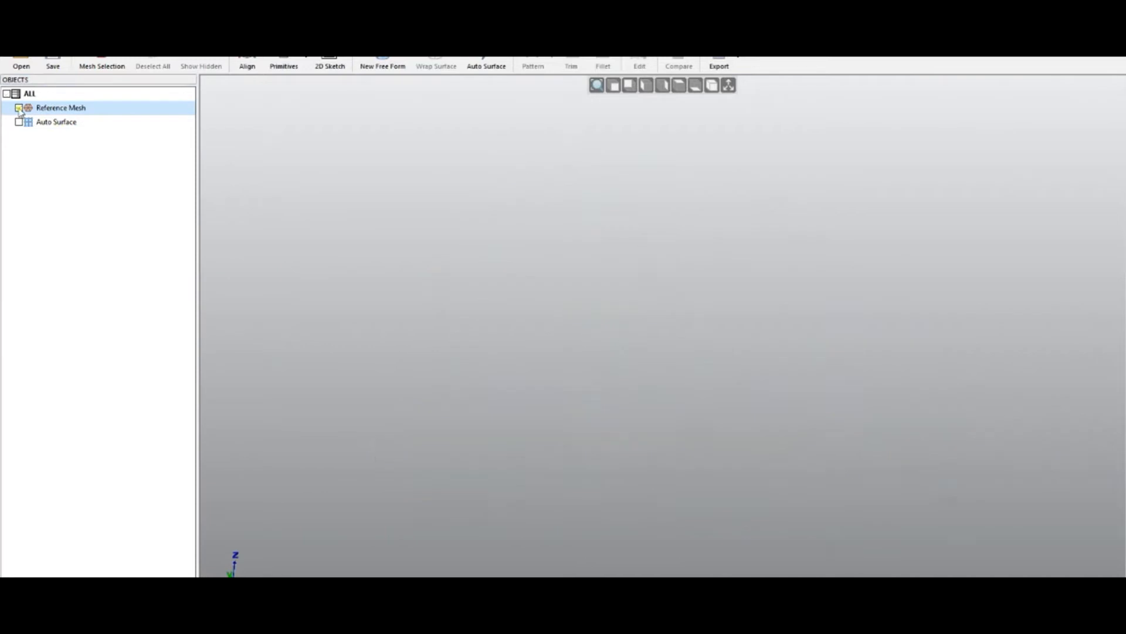
left_click(19, 123)
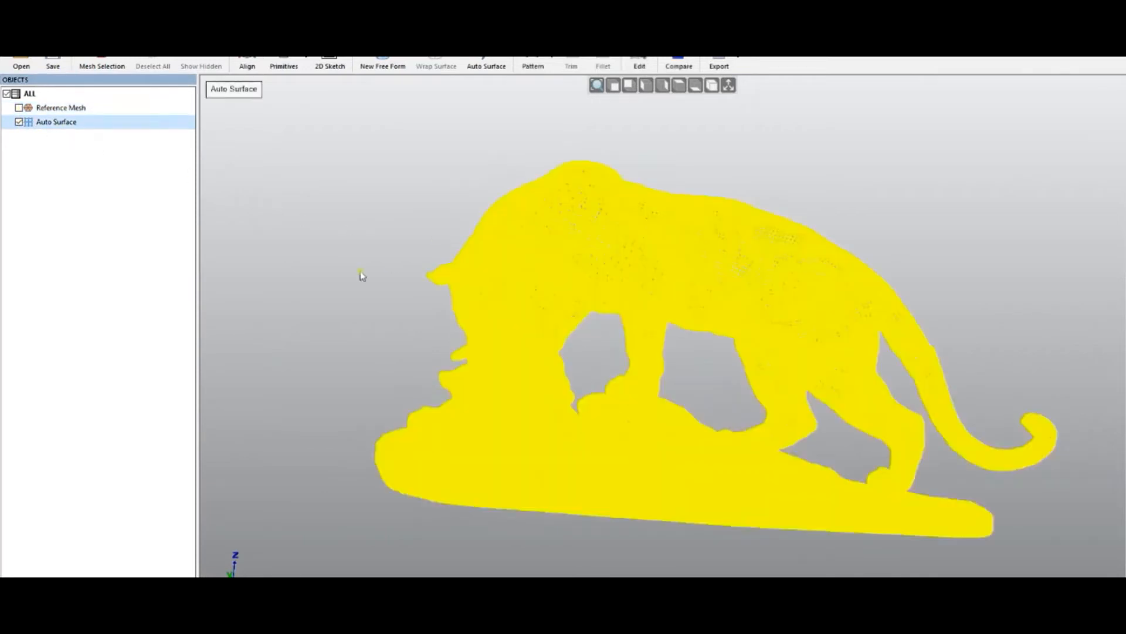
left_click(360, 277)
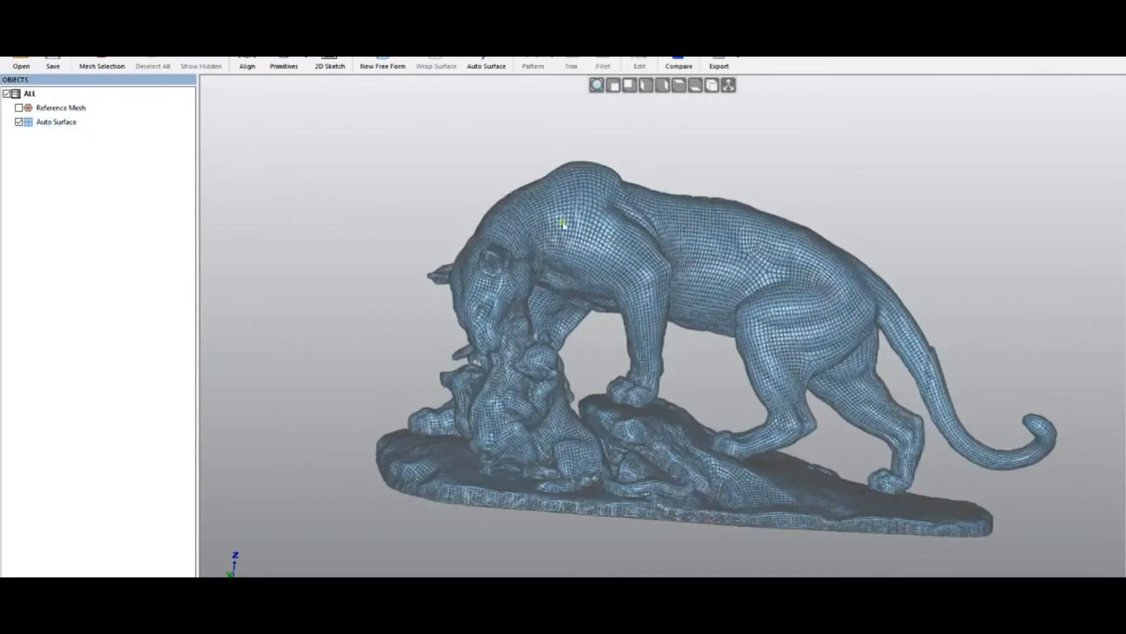
- Switch the Auto Surface to shaded display without wireframe and zoom in on the cubs' heads
scroll(610, 264, "up", 3)
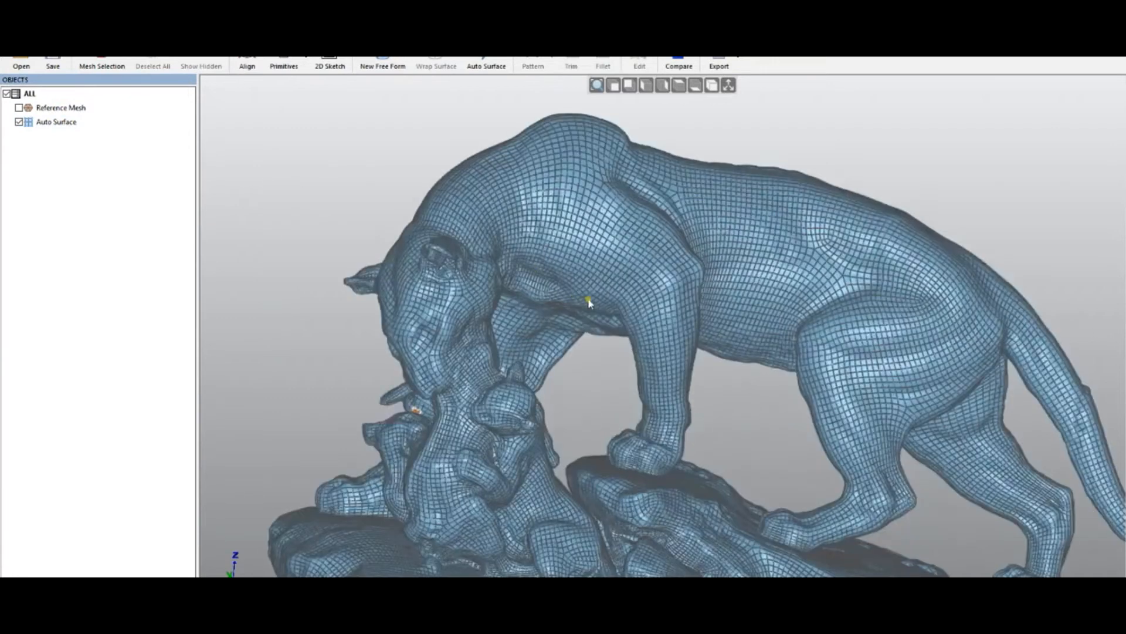
key("w")
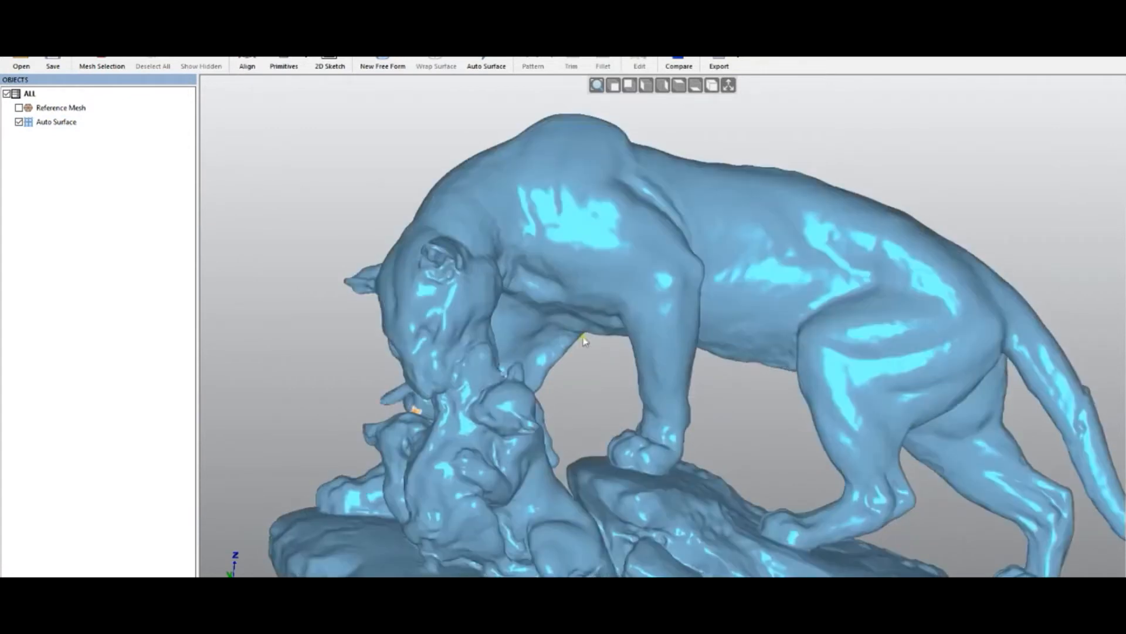
middle_click_drag(413, 366, 609, 367)
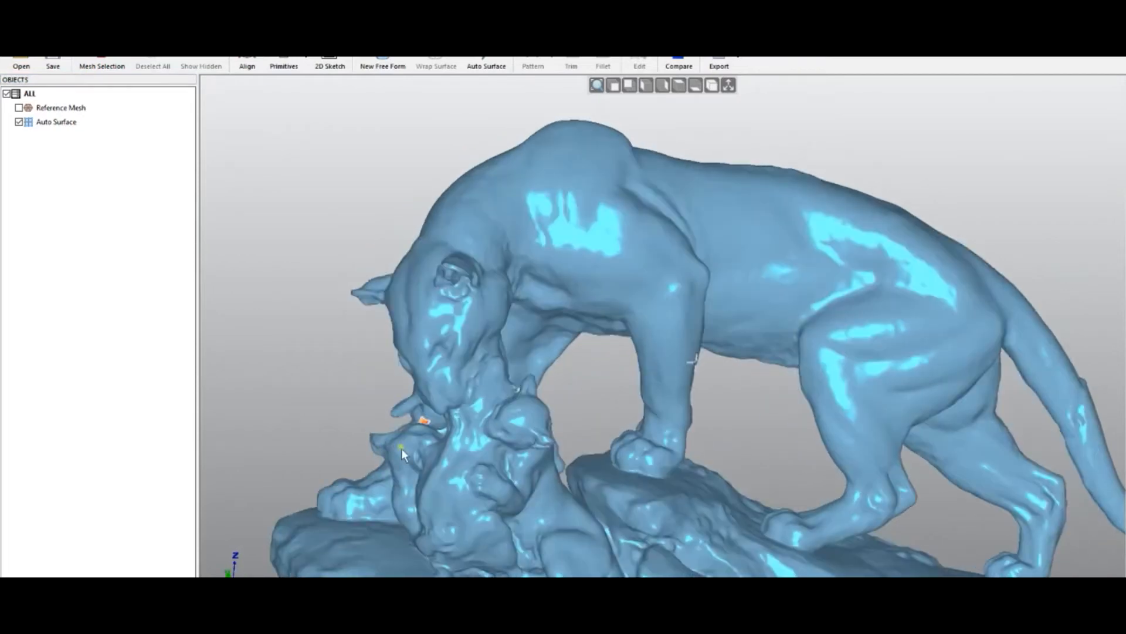
scroll(401, 446, "up", 3)
scroll(400, 446, "up", 2)
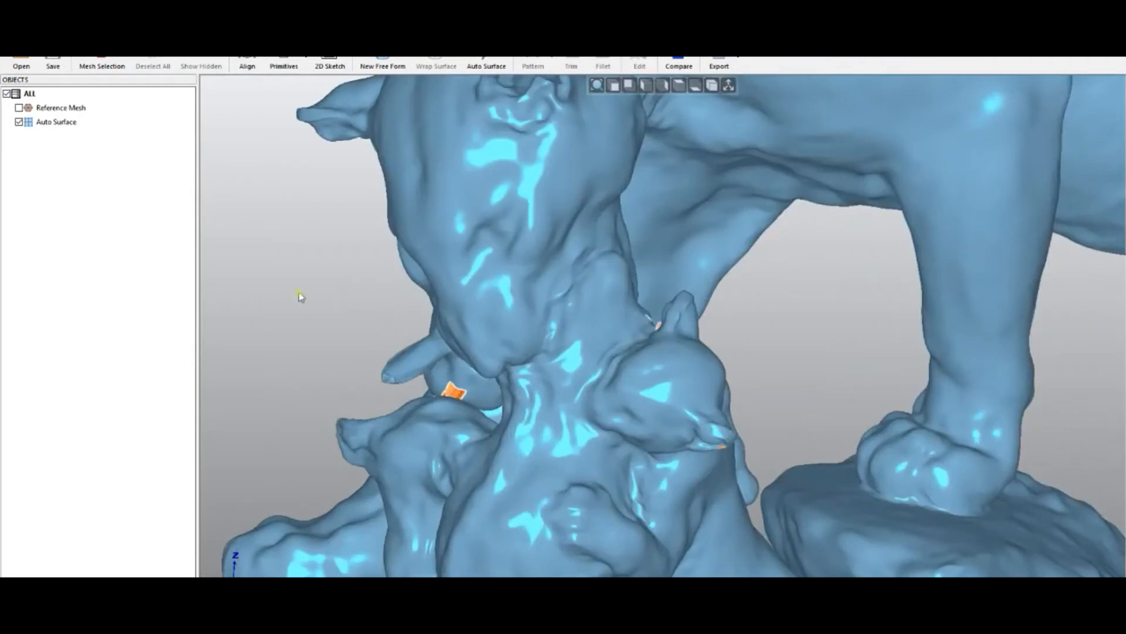
- Open Edit Surface on the Auto Surface, box-select the irregular patch near the cub's ear and isolate it
double_click(450, 402)
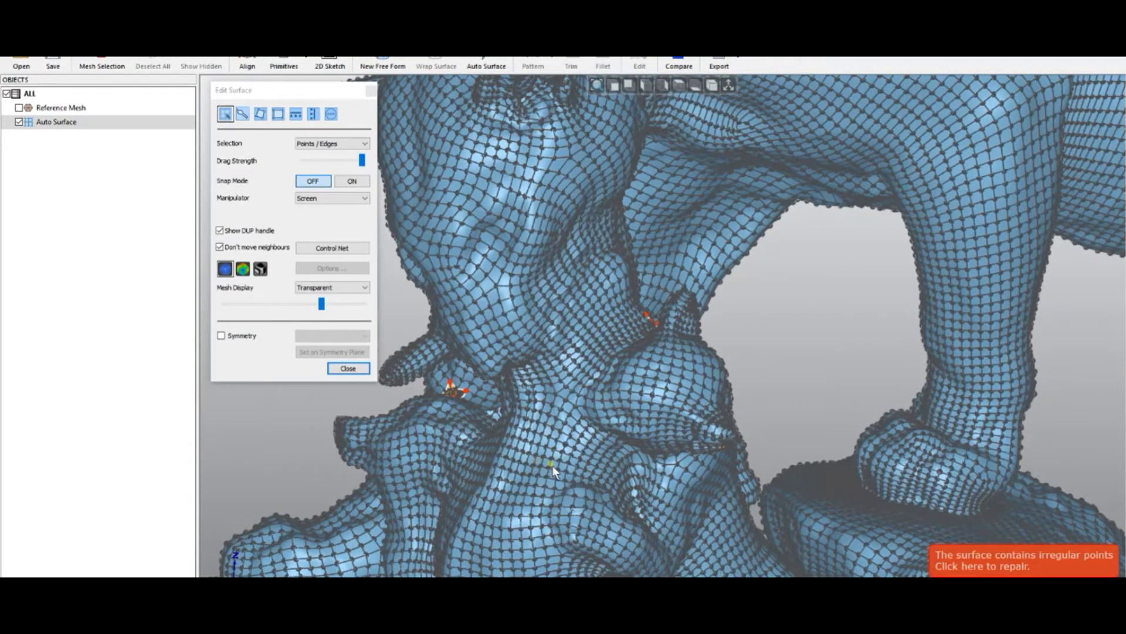
left_click_drag(395, 317, 539, 460)
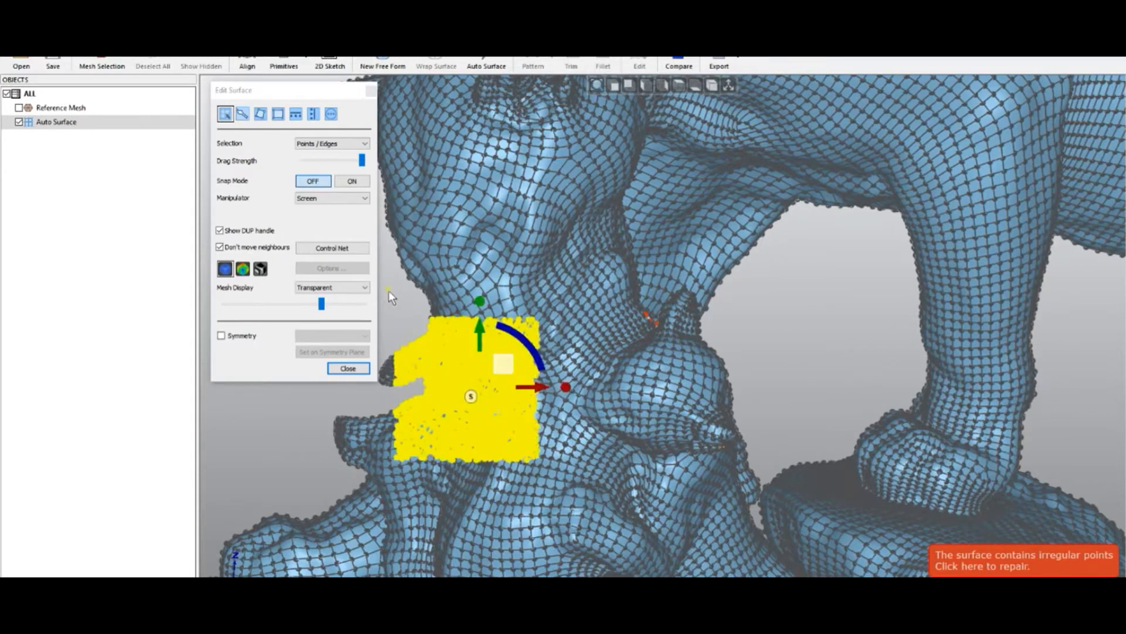
left_click(400, 307)
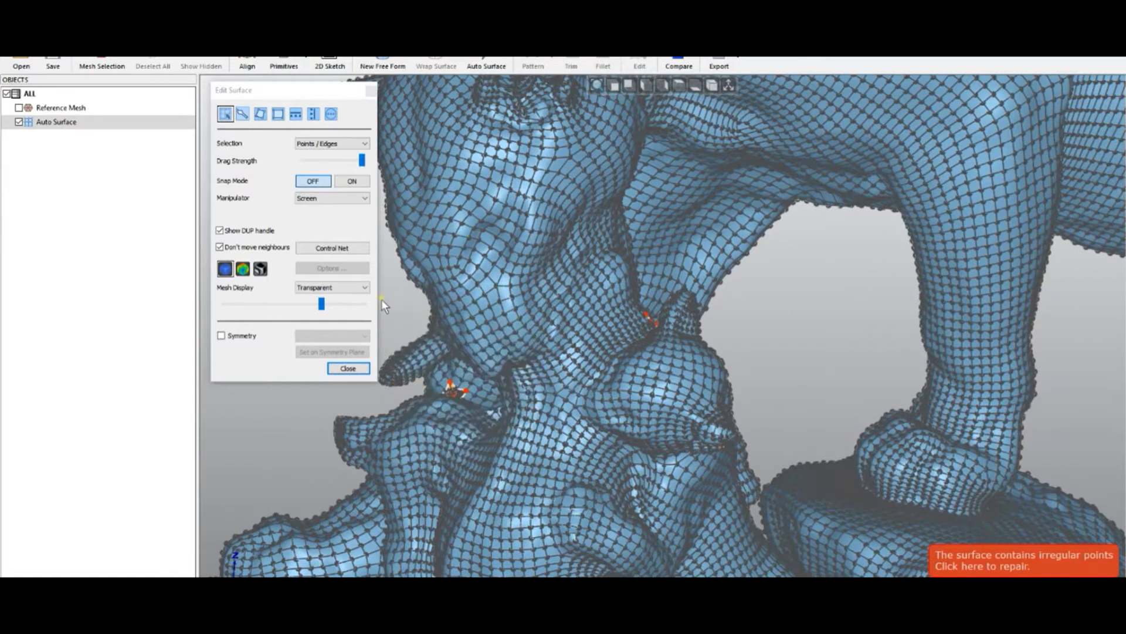
left_click(588, 468)
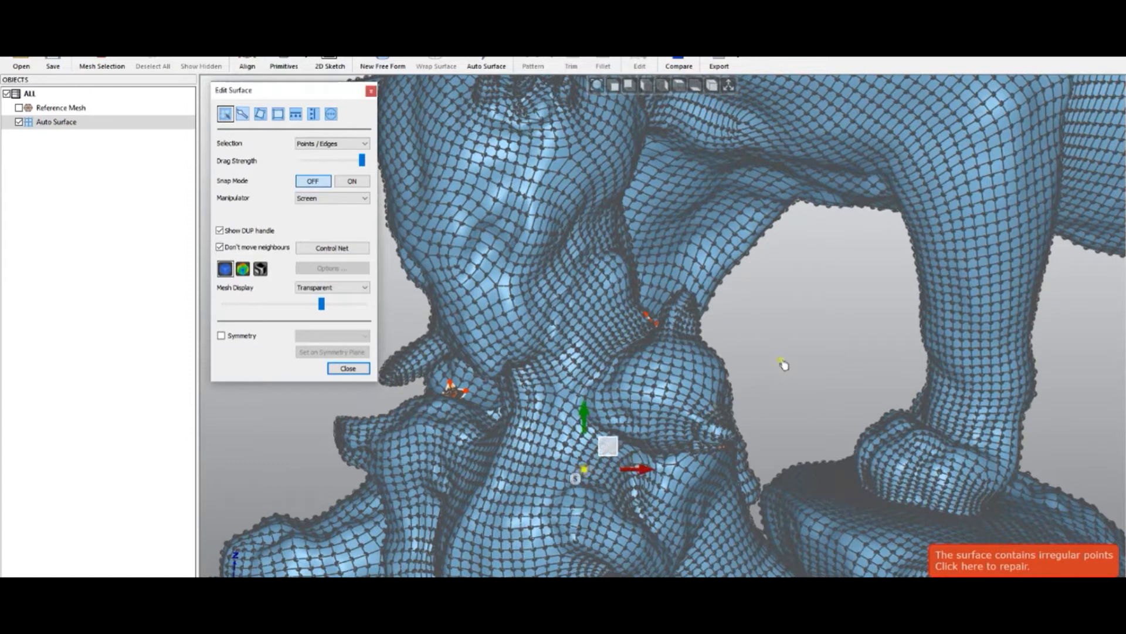
left_click(804, 364)
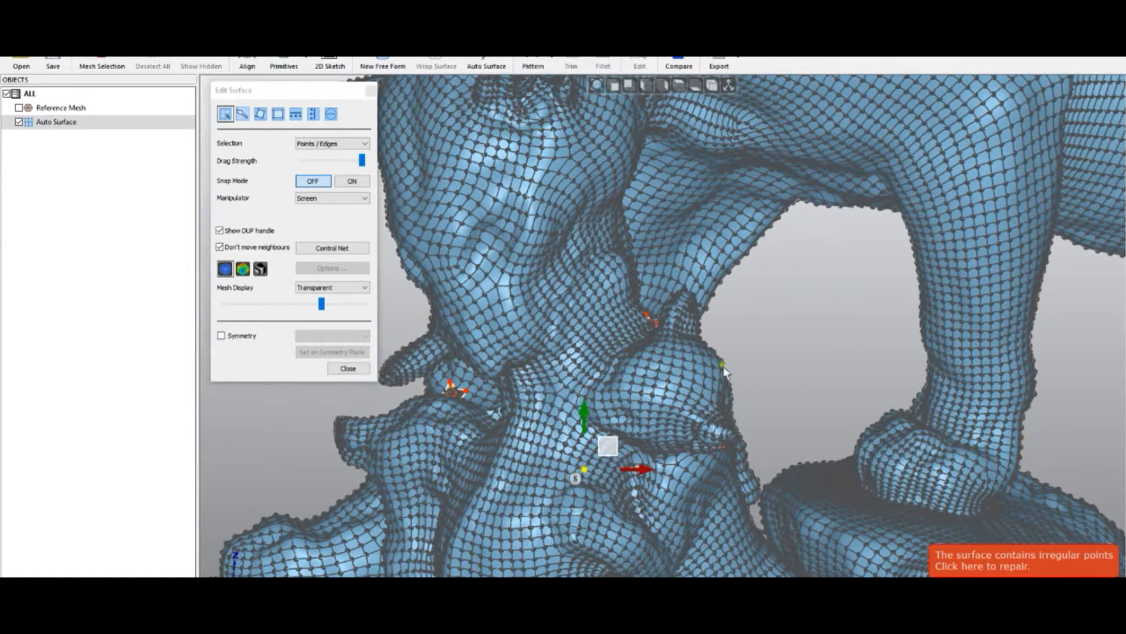
left_click(382, 305)
left_click_drag(541, 441, 542, 444)
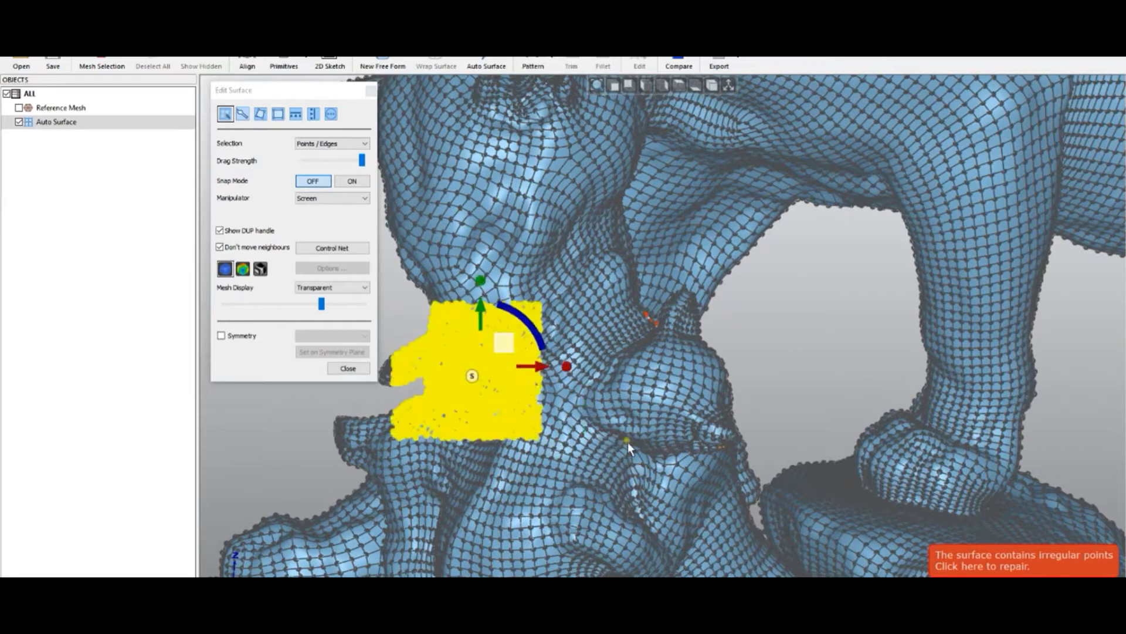
right_click(846, 356)
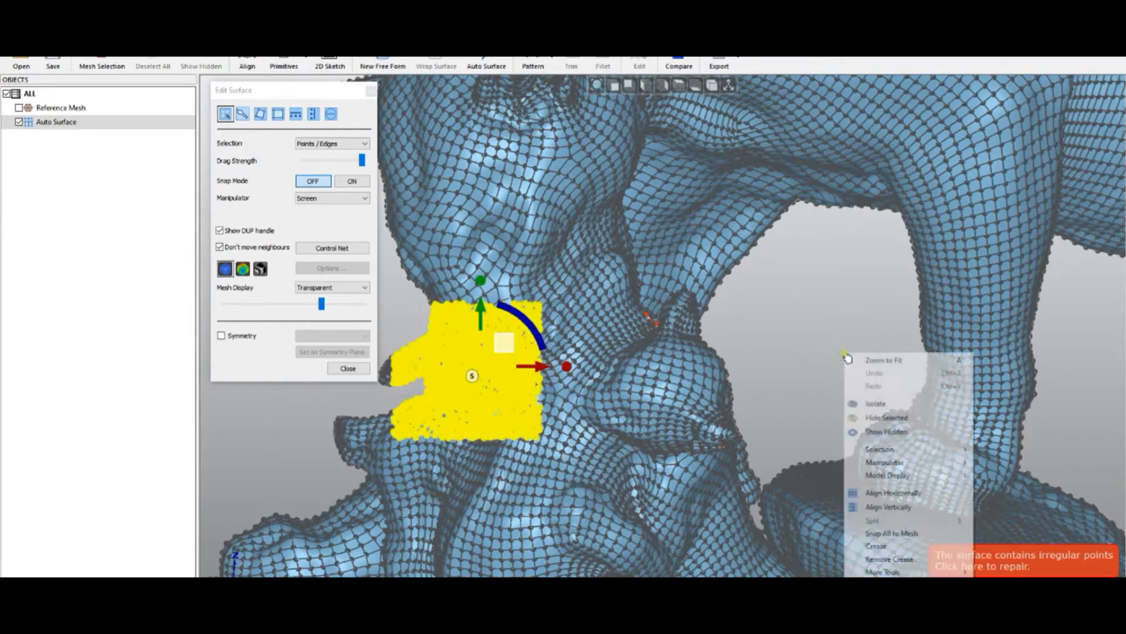
left_click(882, 408)
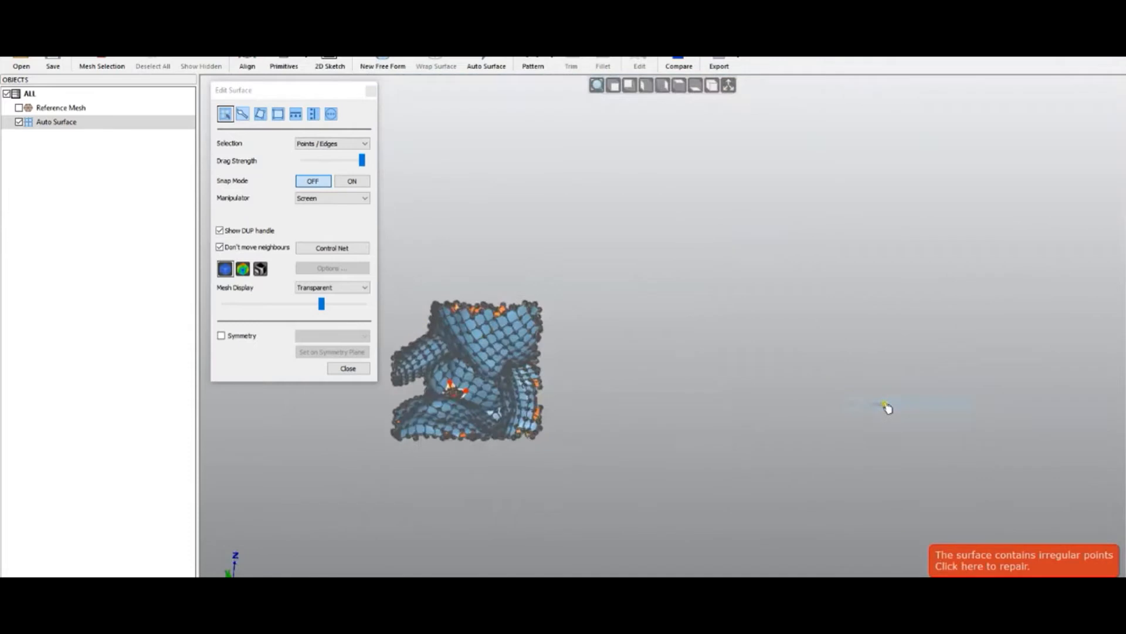
- Zoom into the isolated orange patch and adjust the transparent mesh display slider
middle_click_drag(434, 366, 446, 390)
scroll(446, 389, "up", 6)
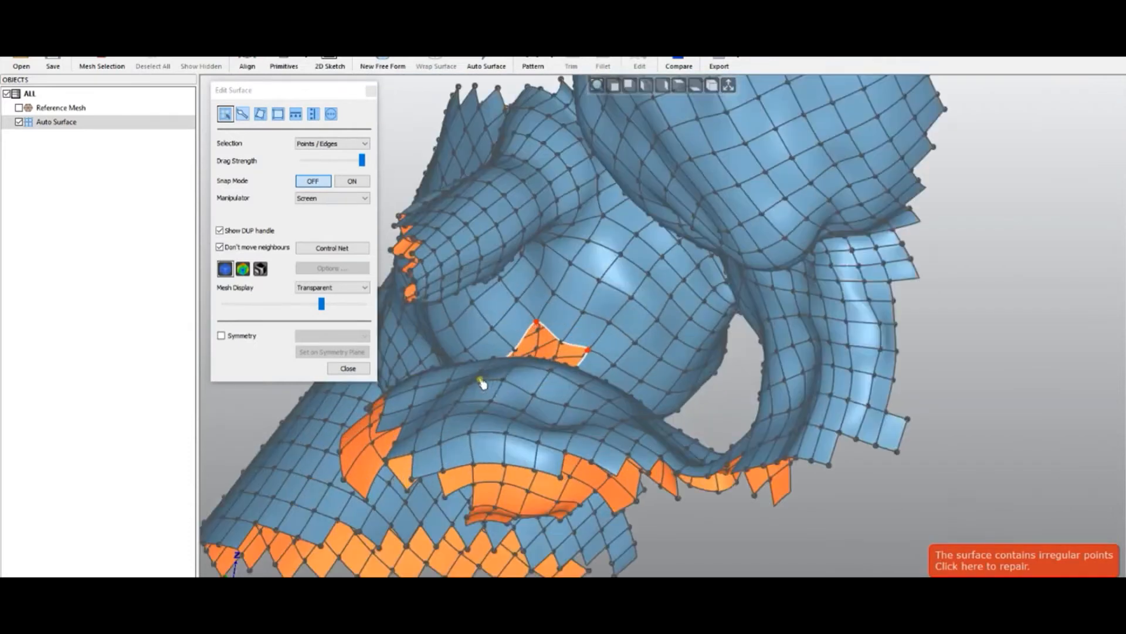
scroll(526, 441, "up", 2)
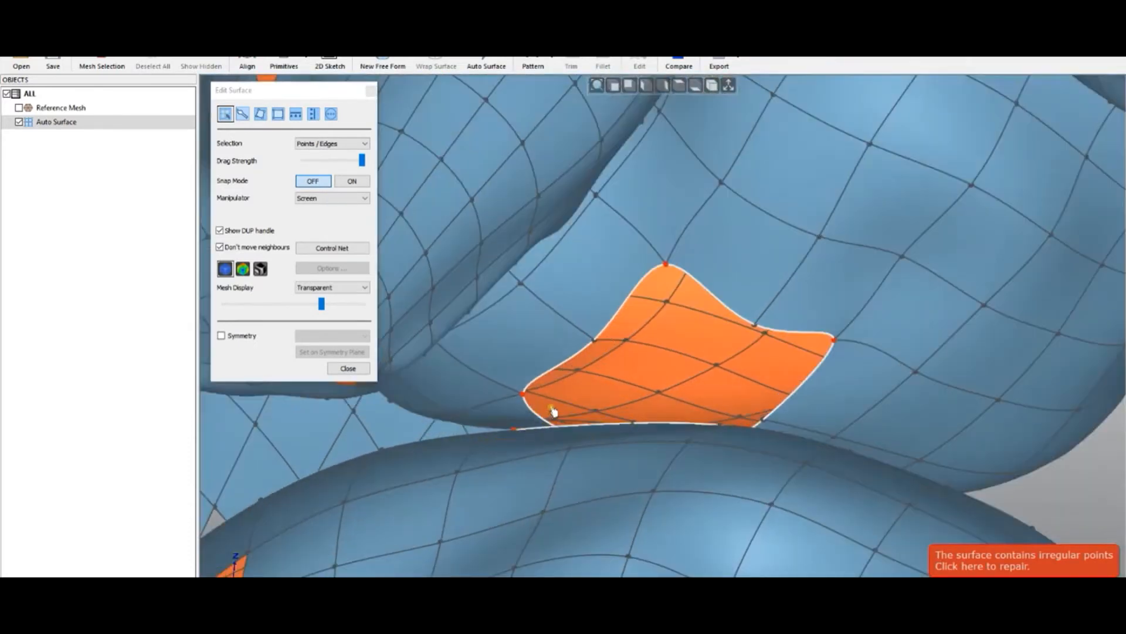
middle_click_drag(605, 437, 609, 454)
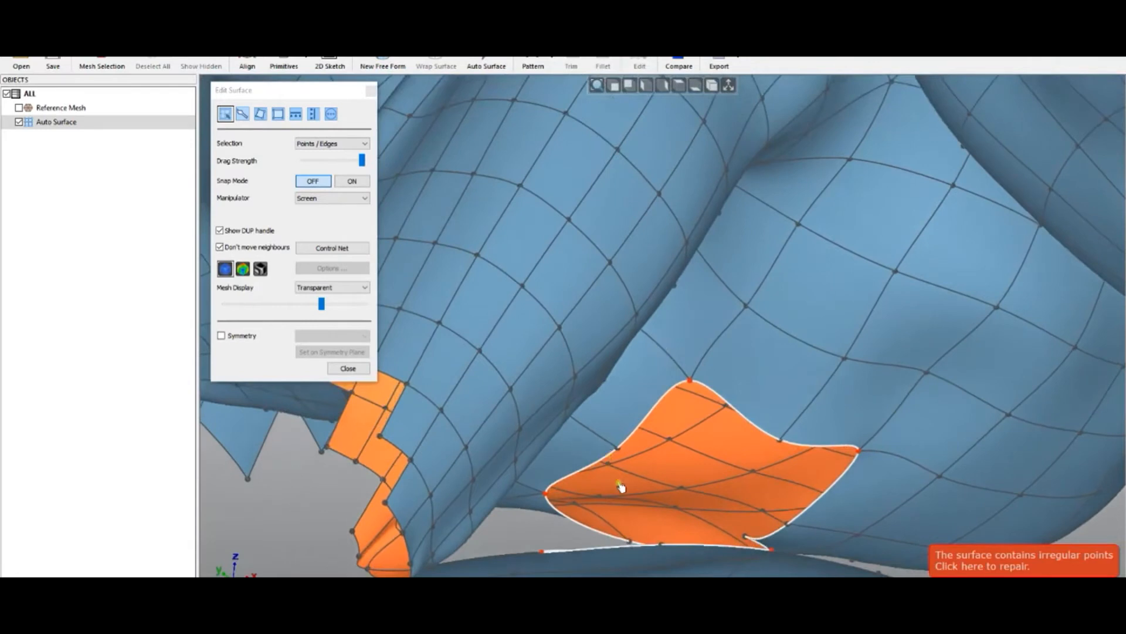
scroll(618, 485, "up", 2)
left_click_drag(322, 304, 328, 304)
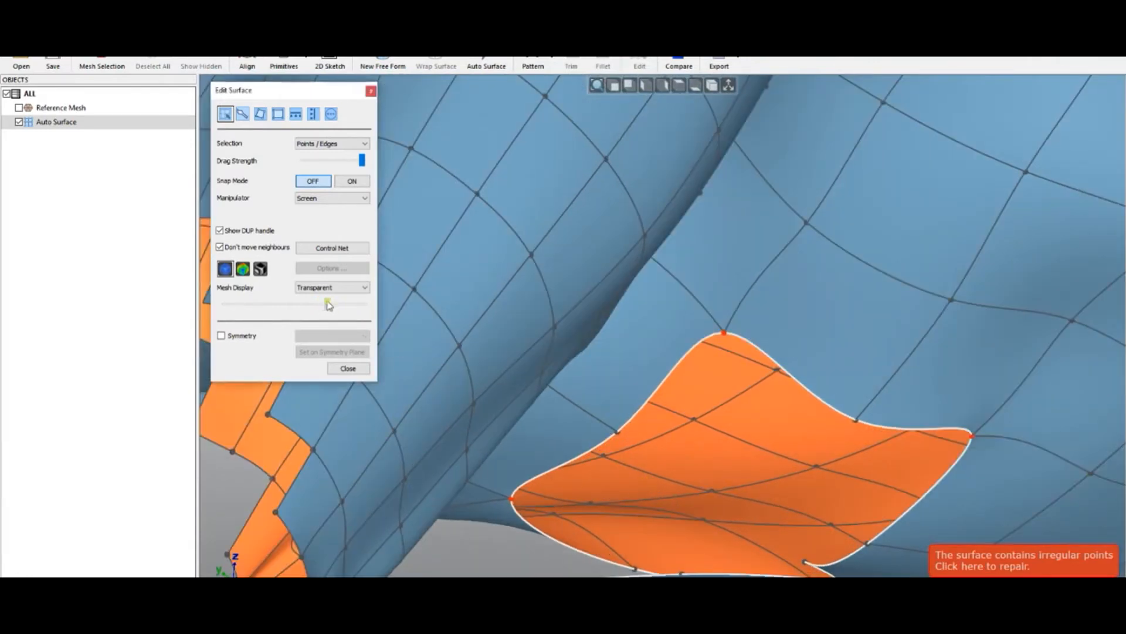
- Show the reference mesh and drag the orange patch's corner points to fit the scan, undoing the last move
left_click(19, 108)
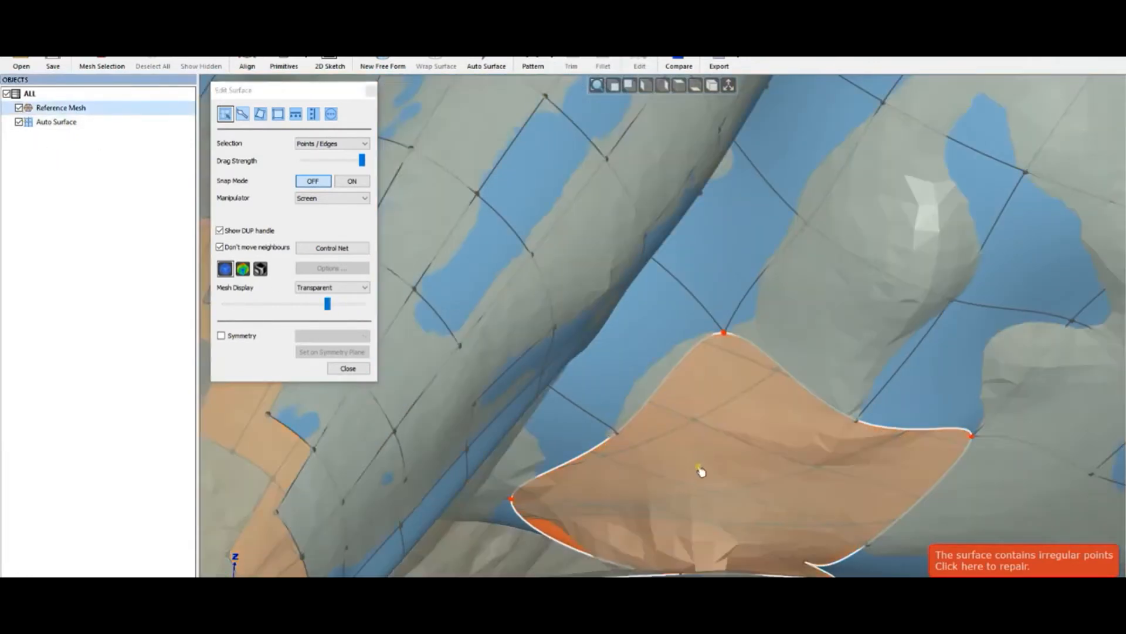
left_click(511, 498)
left_click_drag(623, 501, 621, 437)
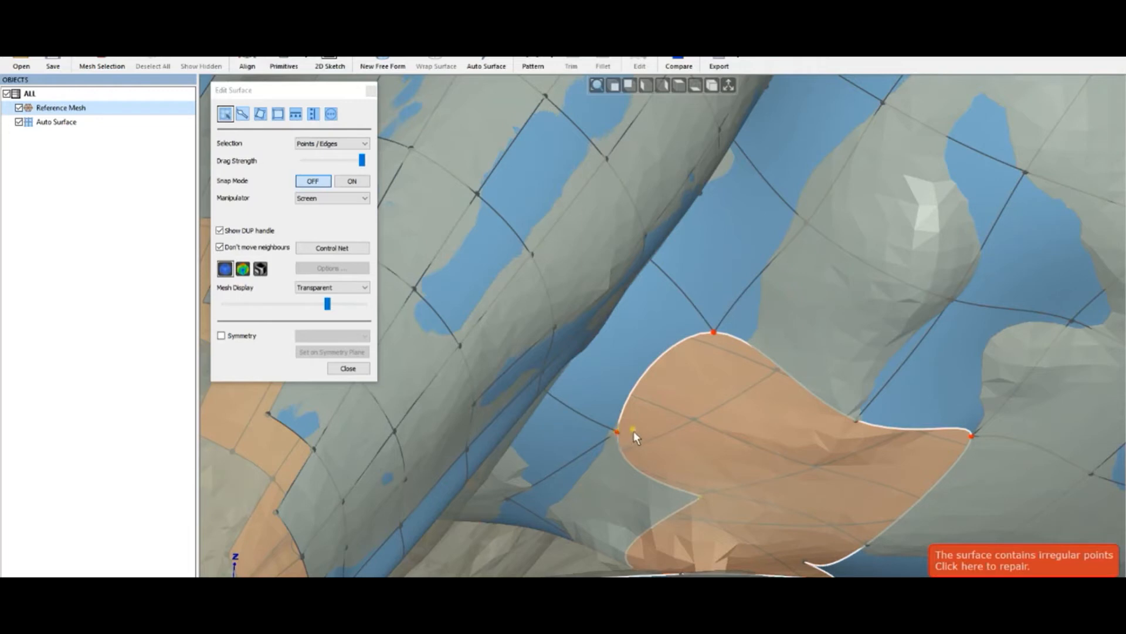
left_click_drag(633, 432, 618, 432)
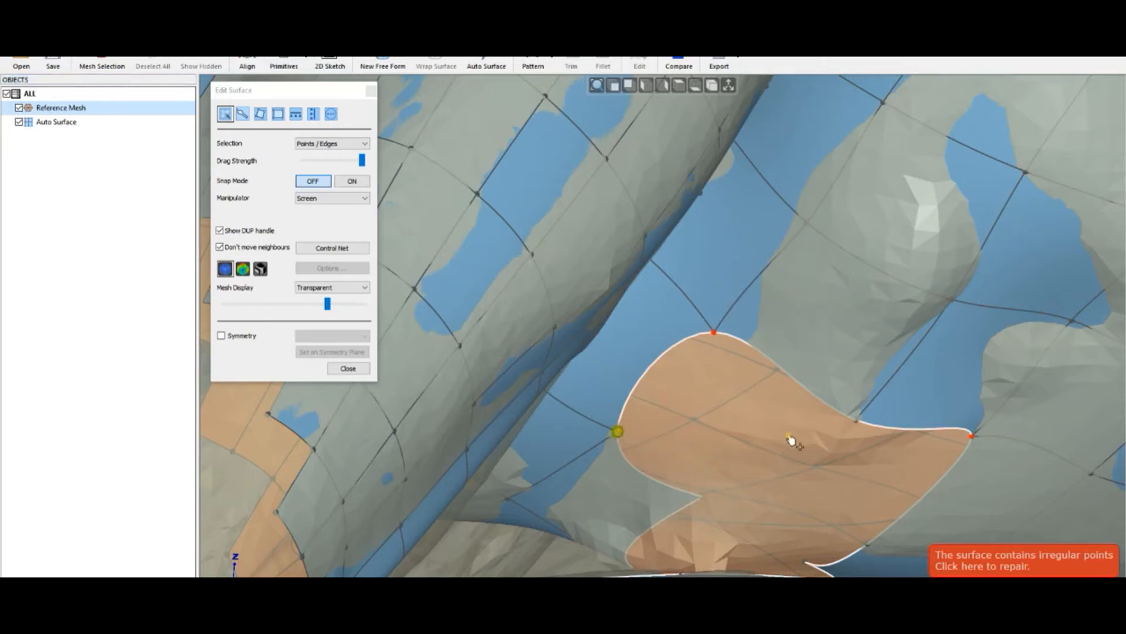
left_click(854, 424)
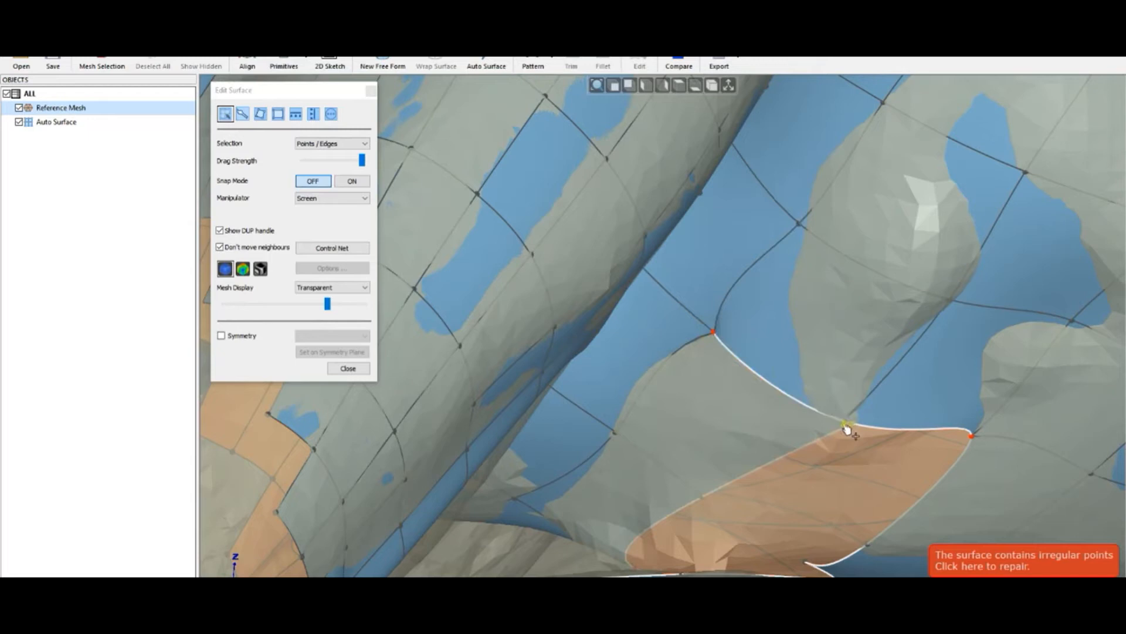
left_click(845, 425)
key("ctrl+z")
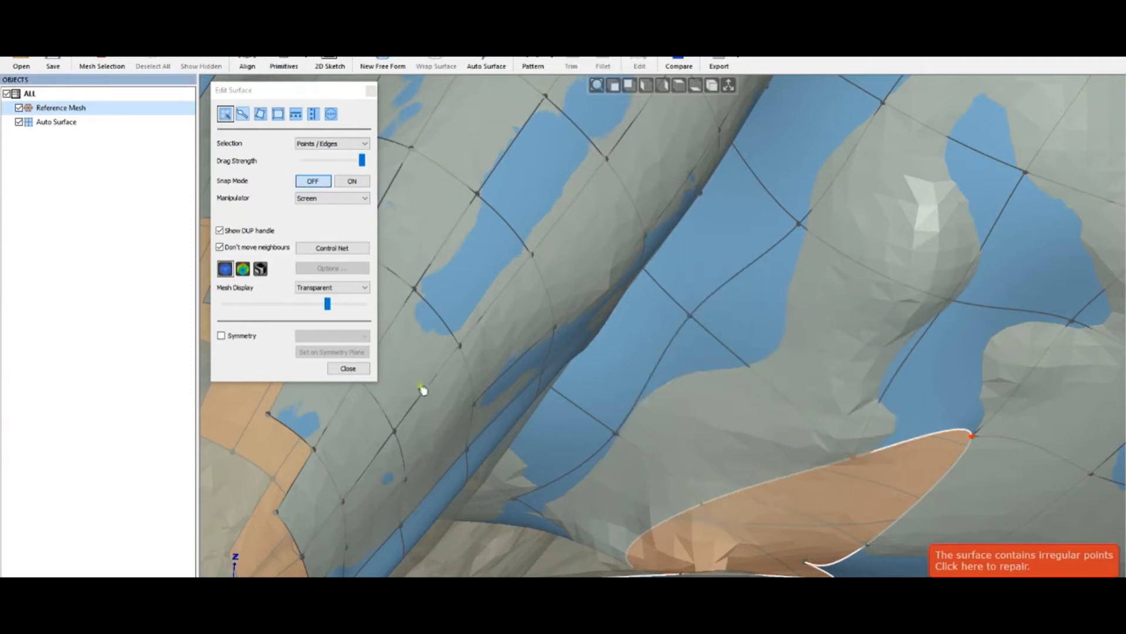
- Close Edit Surface and open the cup-holder part file from another Autosurface folder without saving the lions file
left_click(348, 368)
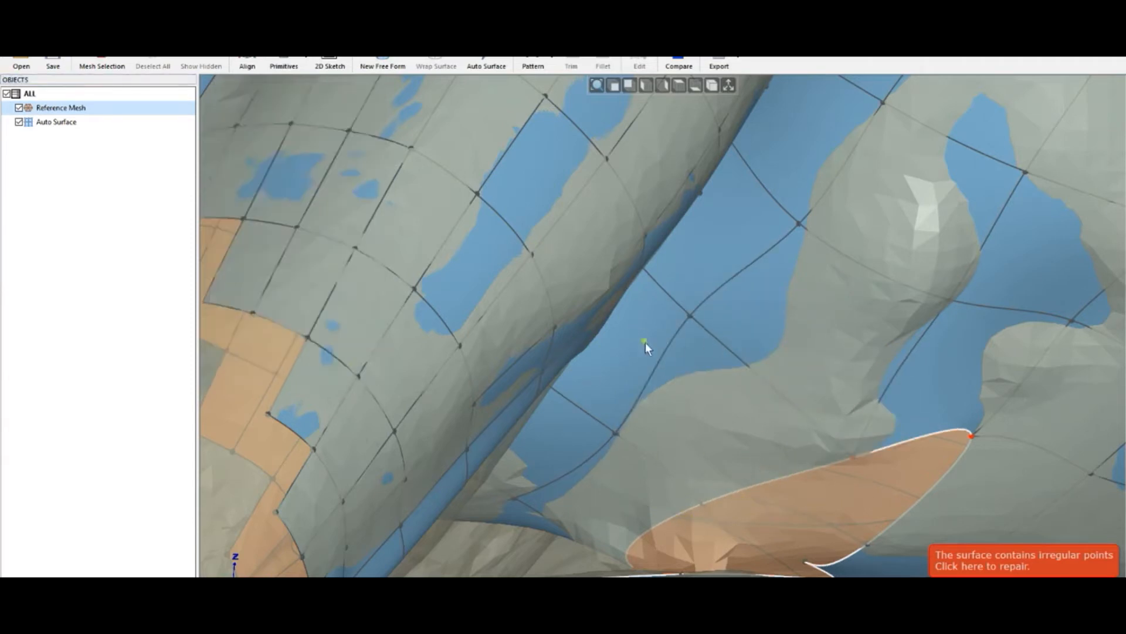
left_click(26, 60)
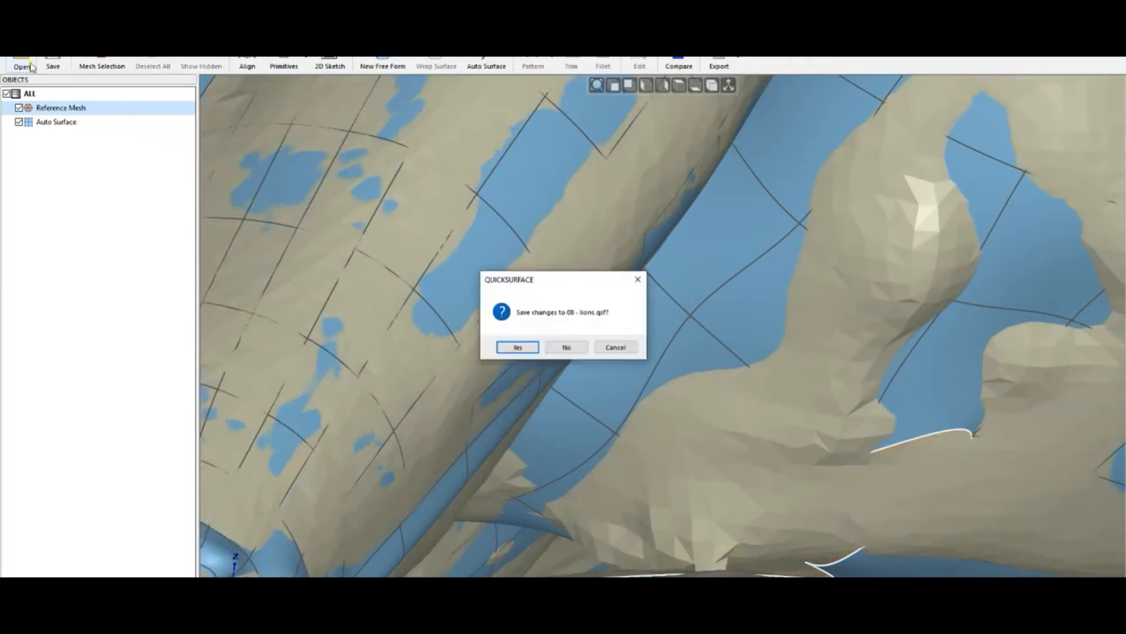
left_click(565, 348)
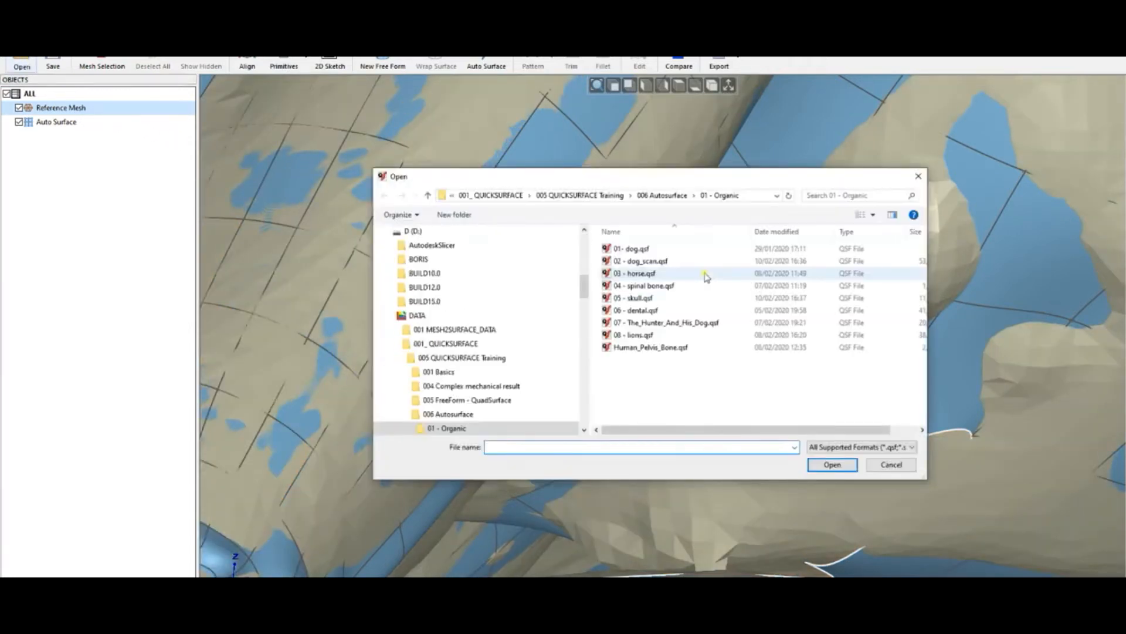
left_click(661, 194)
double_click(638, 265)
double_click(657, 248)
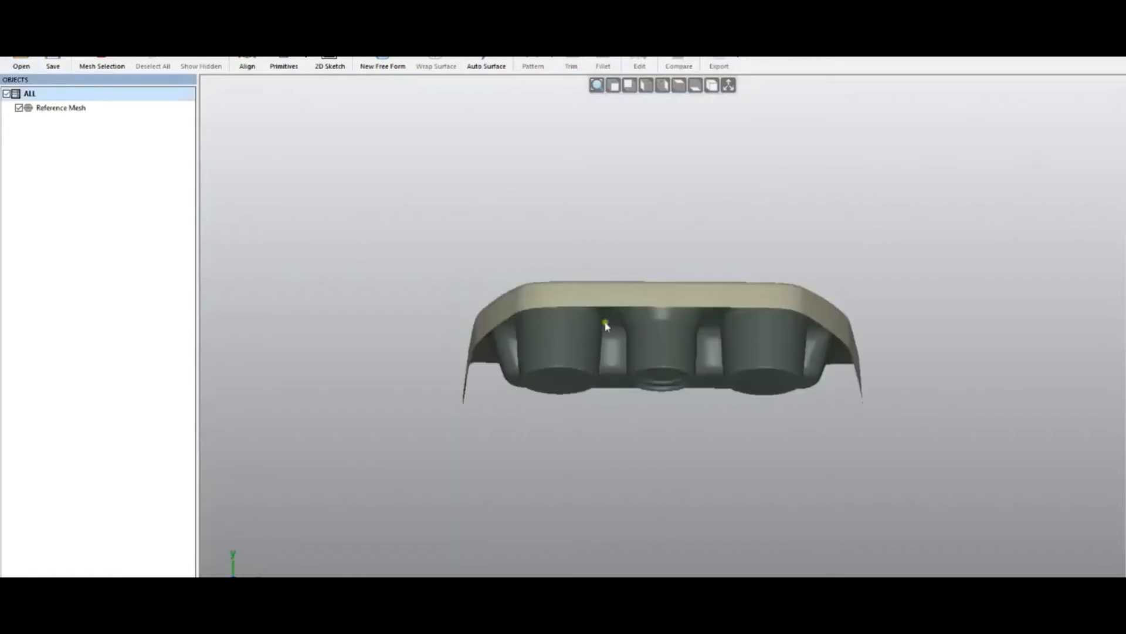
- Orbit the cup-holder mesh and preview an Auto Surface with Medium target quads and Balanced feature details
middle_click_drag(658, 360, 730, 554)
mouse_move(675, 405)
middle_mouse_down()
mouse_move(663, 479)
mouse_move(587, 509)
mouse_move(628, 451)
mouse_move(756, 360)
mouse_move(678, 421)
middle_mouse_up()
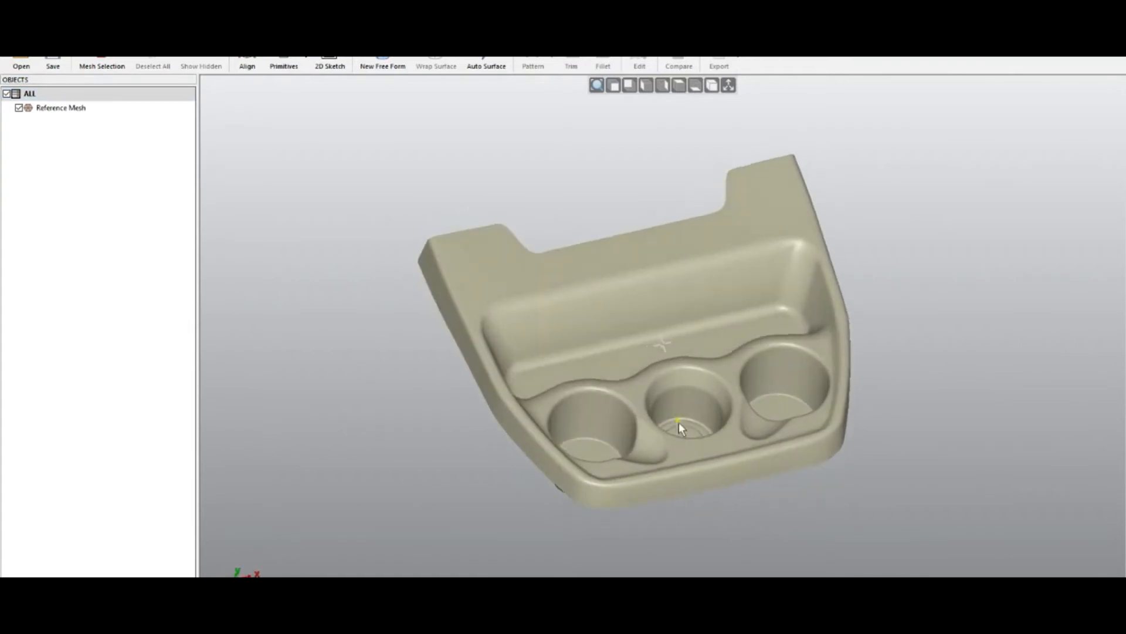
mouse_move(649, 347)
middle_mouse_down()
mouse_move(641, 415)
mouse_move(637, 359)
middle_mouse_up()
middle_click_drag(675, 395, 649, 305)
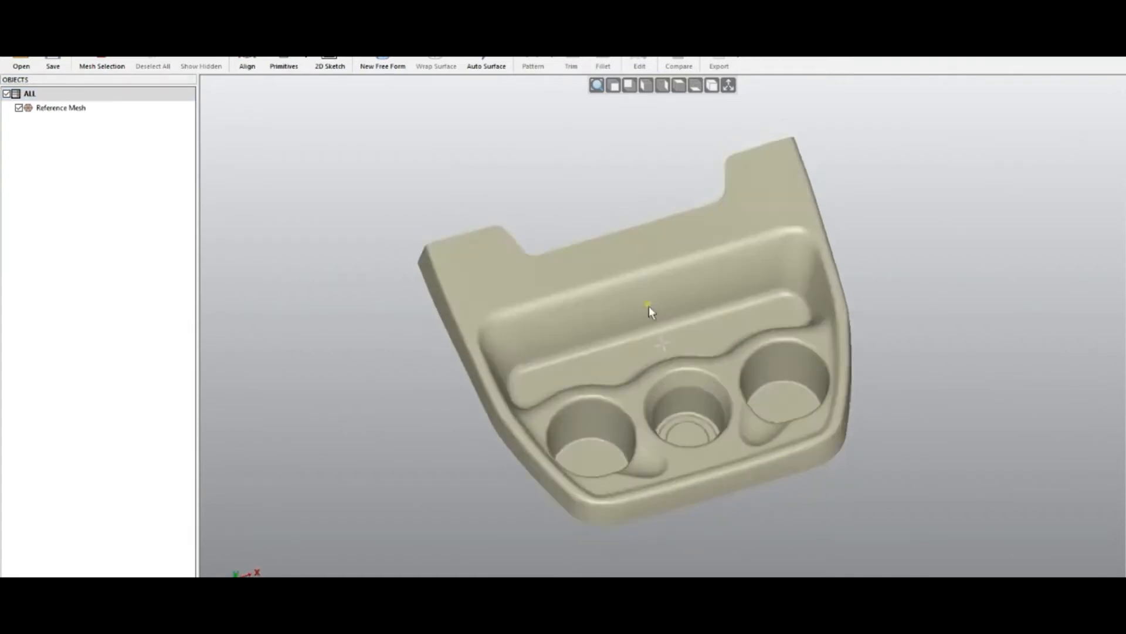
left_click(483, 66)
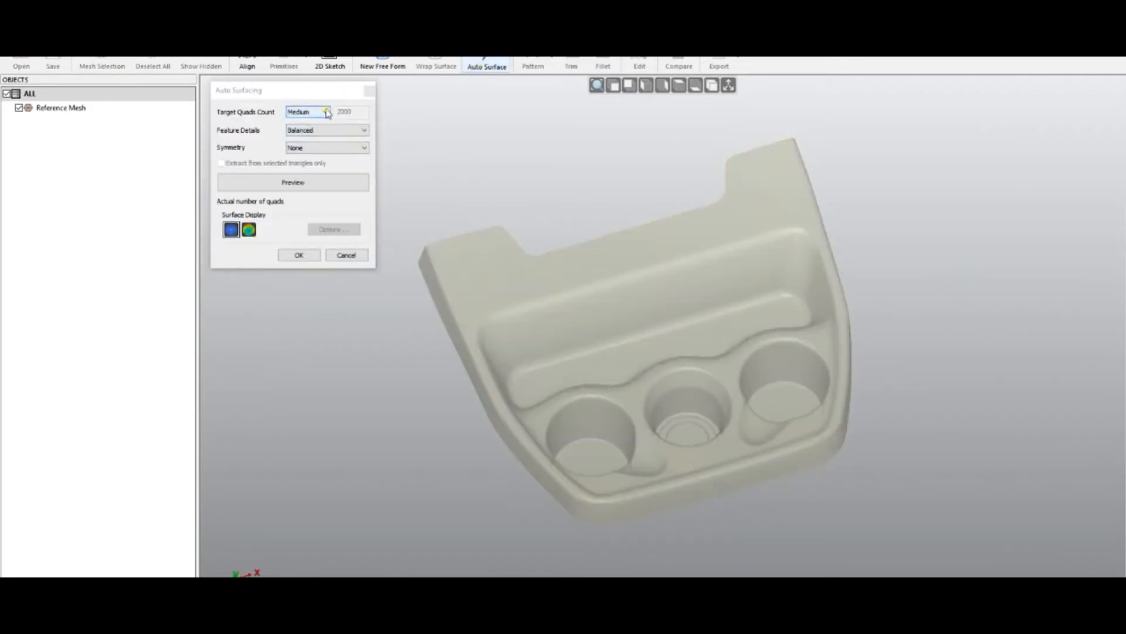
left_click(291, 183)
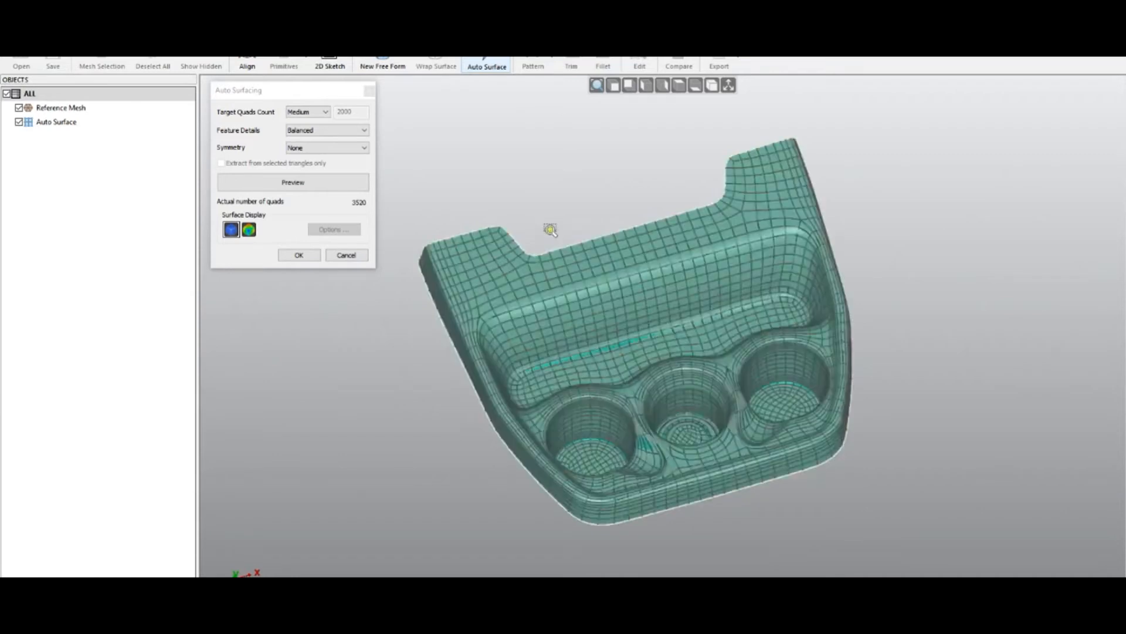
- Orbit and zoom in to inspect the quad layout around the cup holes
middle_click_drag(655, 315, 846, 405)
middle_click_drag(452, 447, 539, 497)
scroll(759, 439, "up", 5)
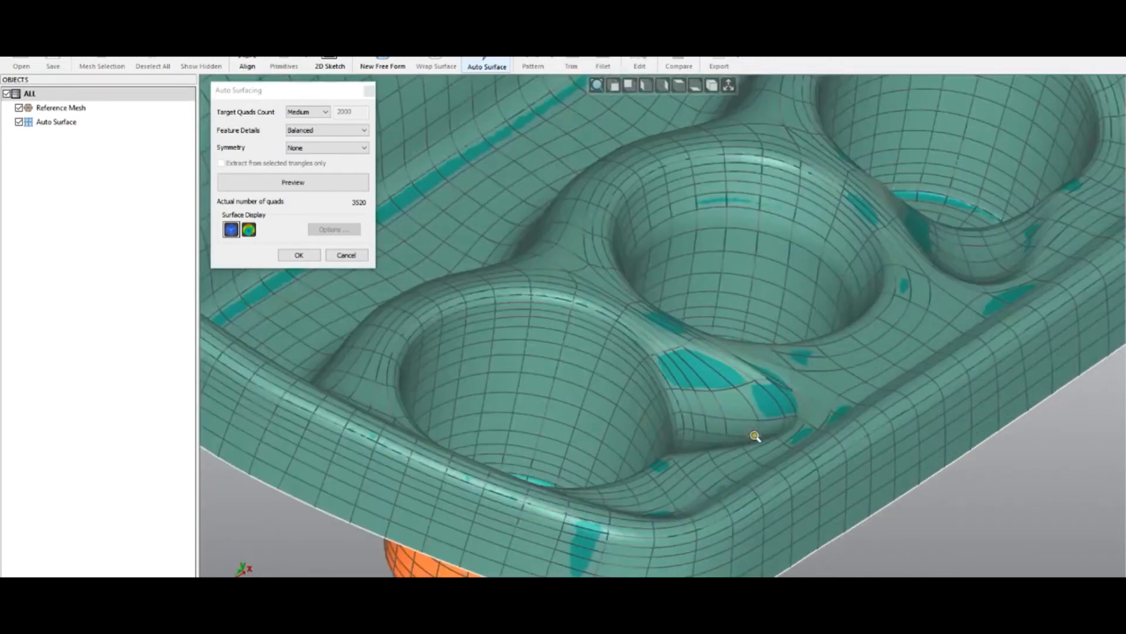
- Accept the cup-holder Auto Surface and open the resulting surface in Edit Surface
scroll(722, 381, "up", 4)
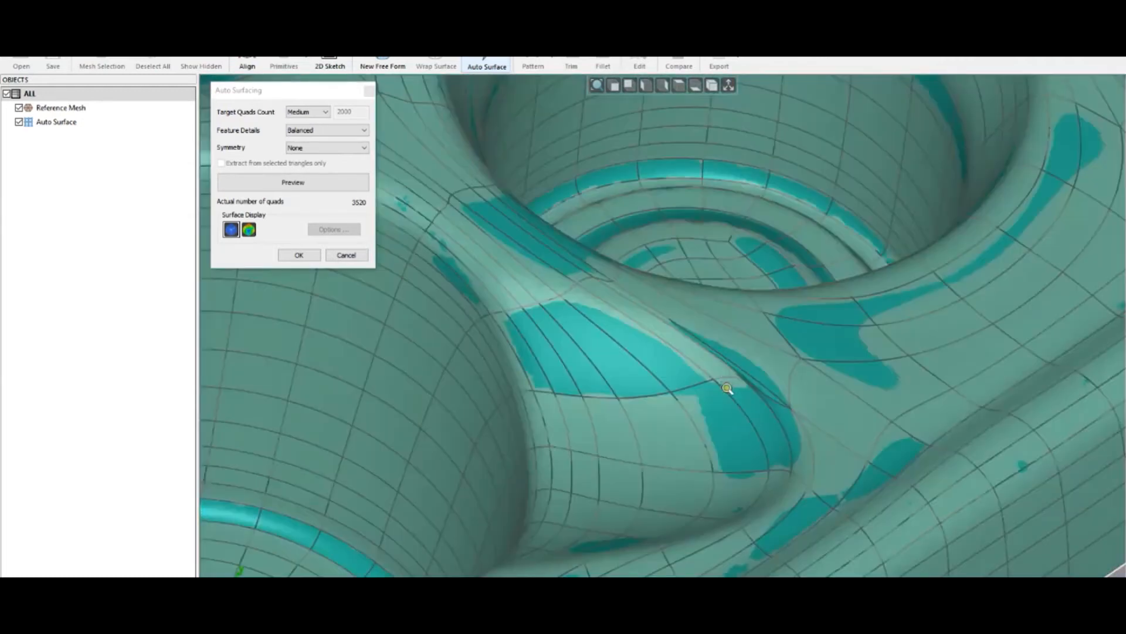
left_click(300, 255)
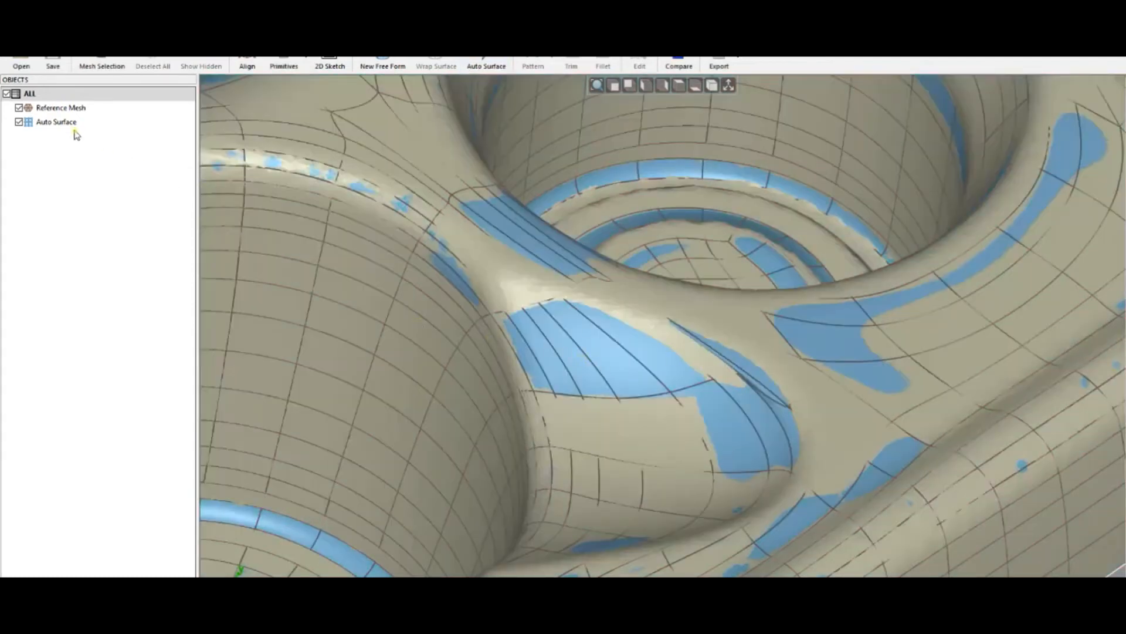
double_click(68, 123)
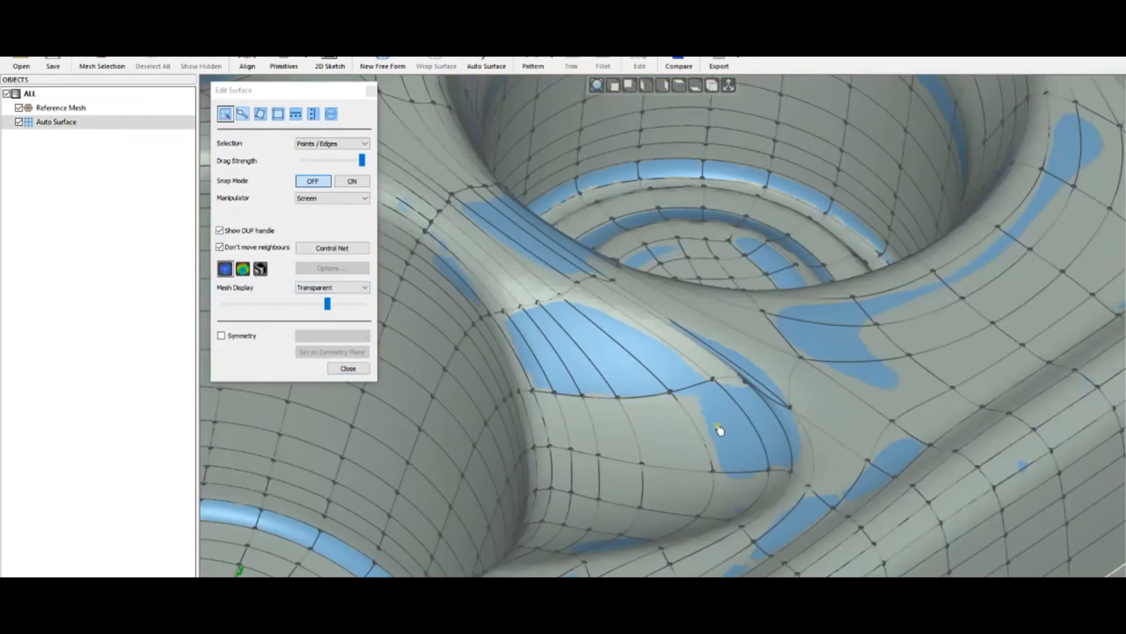
- Drag control points in the blend between the cup holes to better fit the scan
middle_click_drag(716, 418, 702, 420)
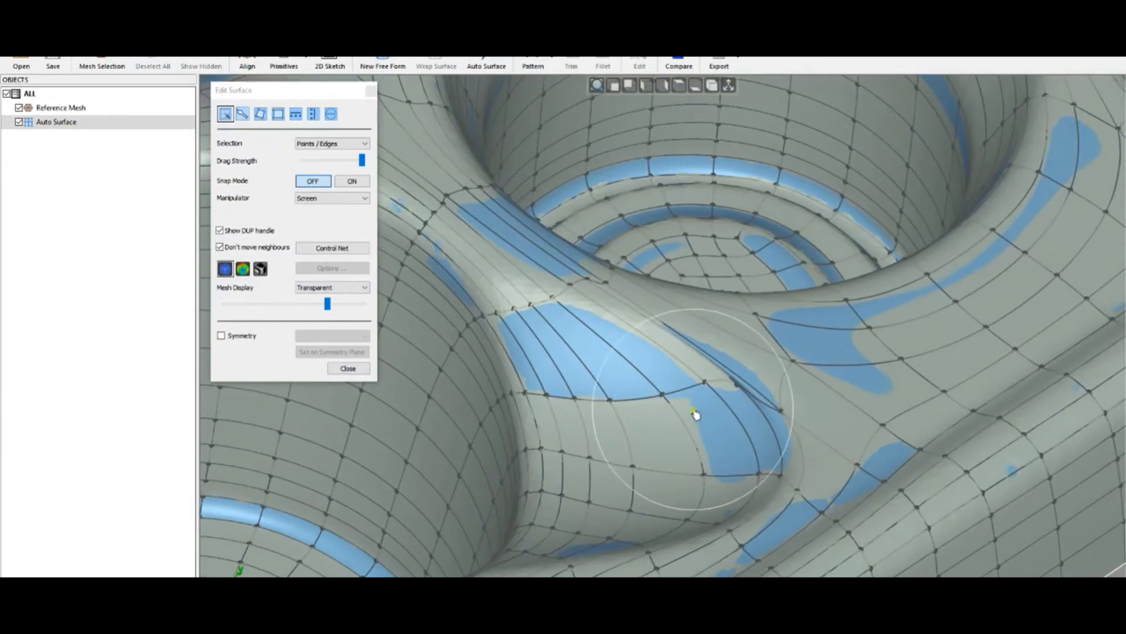
scroll(695, 413, "down", 4, "shift")
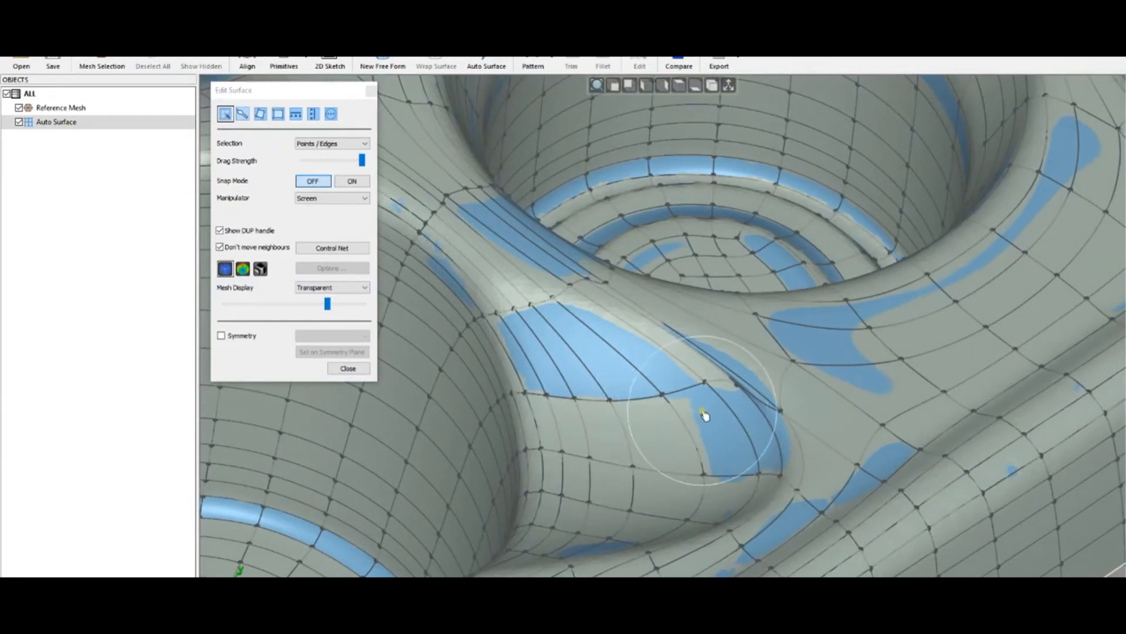
left_click_drag(698, 411, 667, 418)
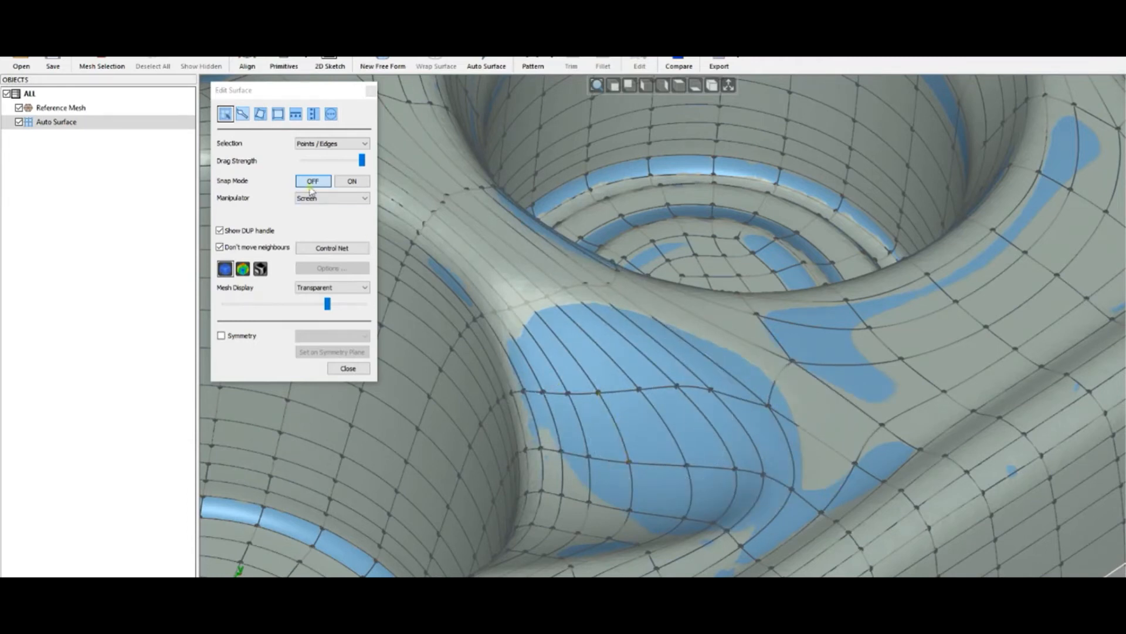
- Turn Snap Mode on and snap all surface points to the mesh
left_click(346, 186)
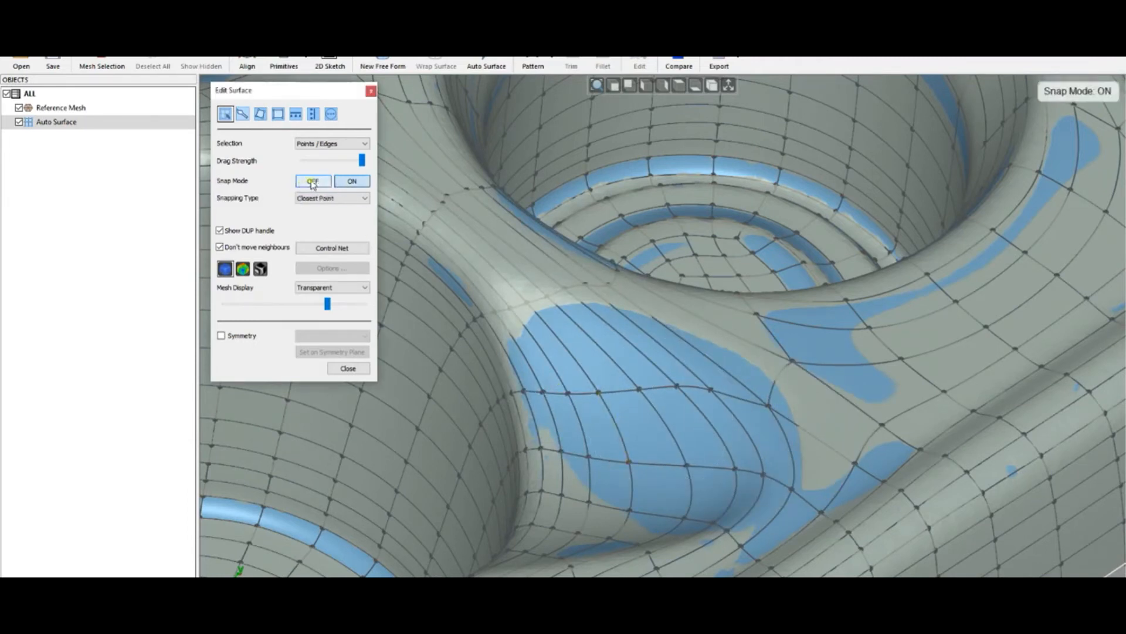
right_click(638, 373)
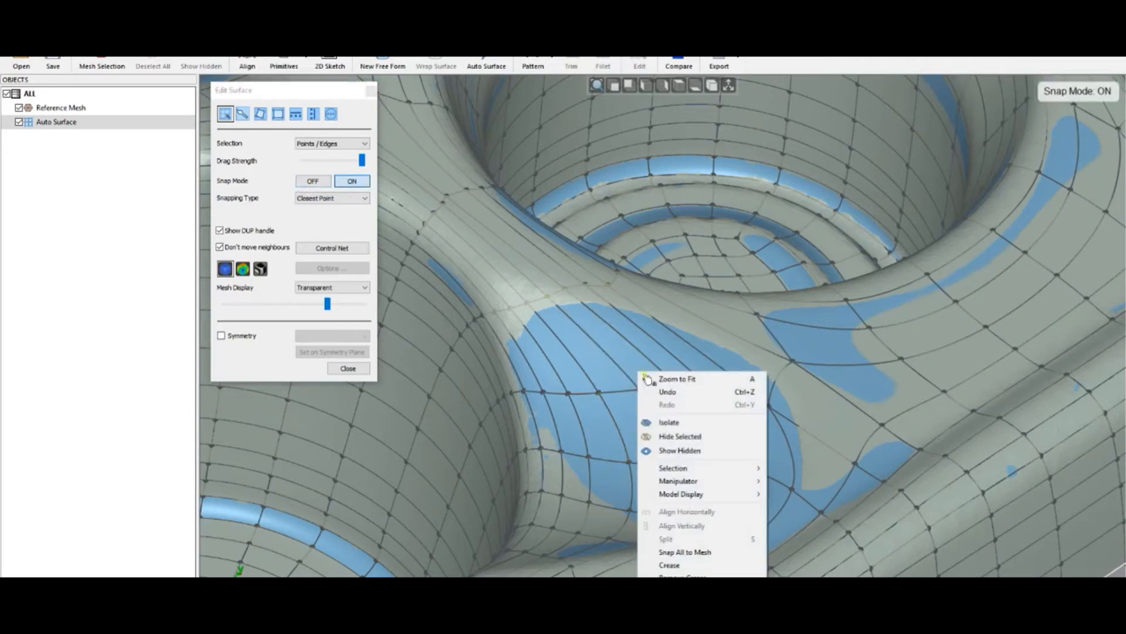
left_click(686, 552)
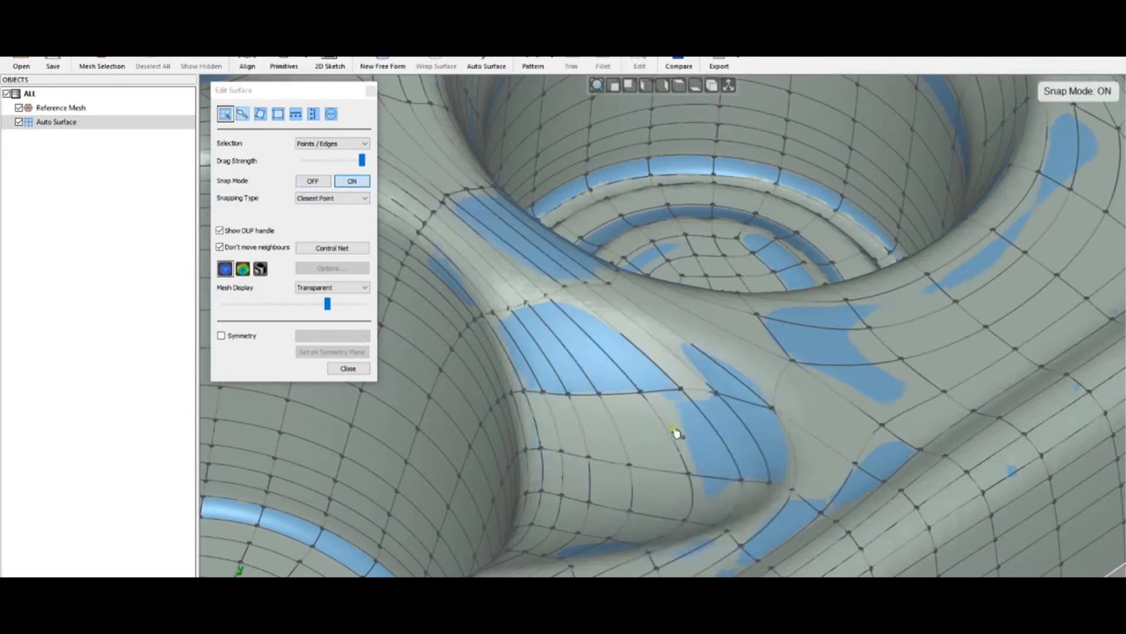
- Hide the surface to inspect the scan around the cup holes, then close Edit Surface
left_click(701, 417, "shift")
left_click(704, 418, "shift")
left_click(574, 342, "shift")
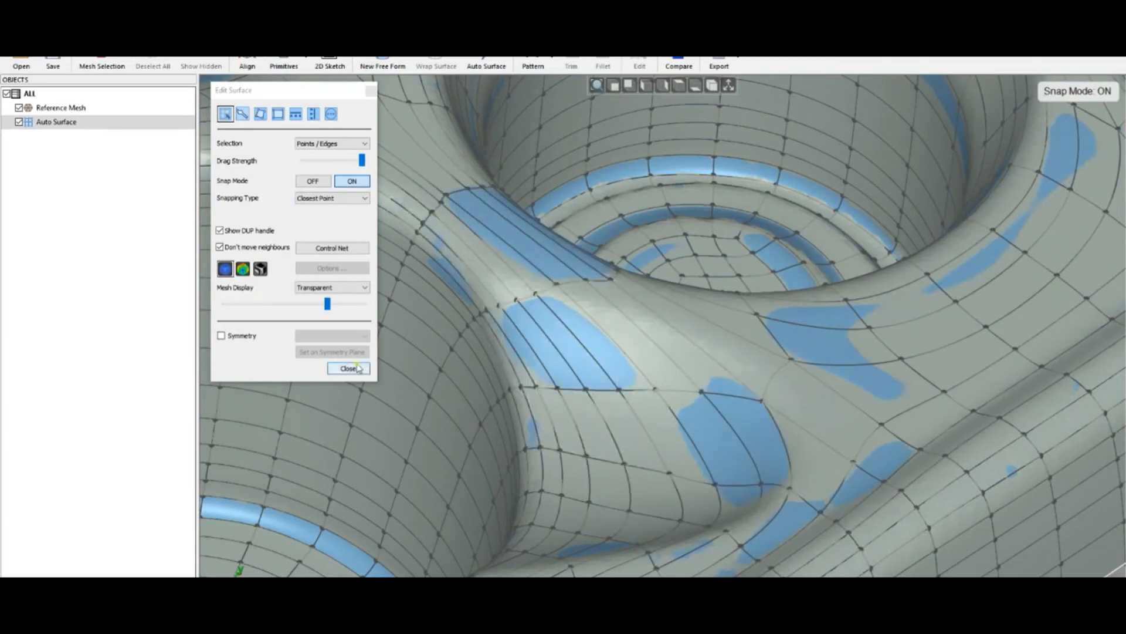
key("space")
mouse_move(608, 420)
right_mouse_down()
mouse_move(623, 465)
mouse_move(628, 422)
right_mouse_up()
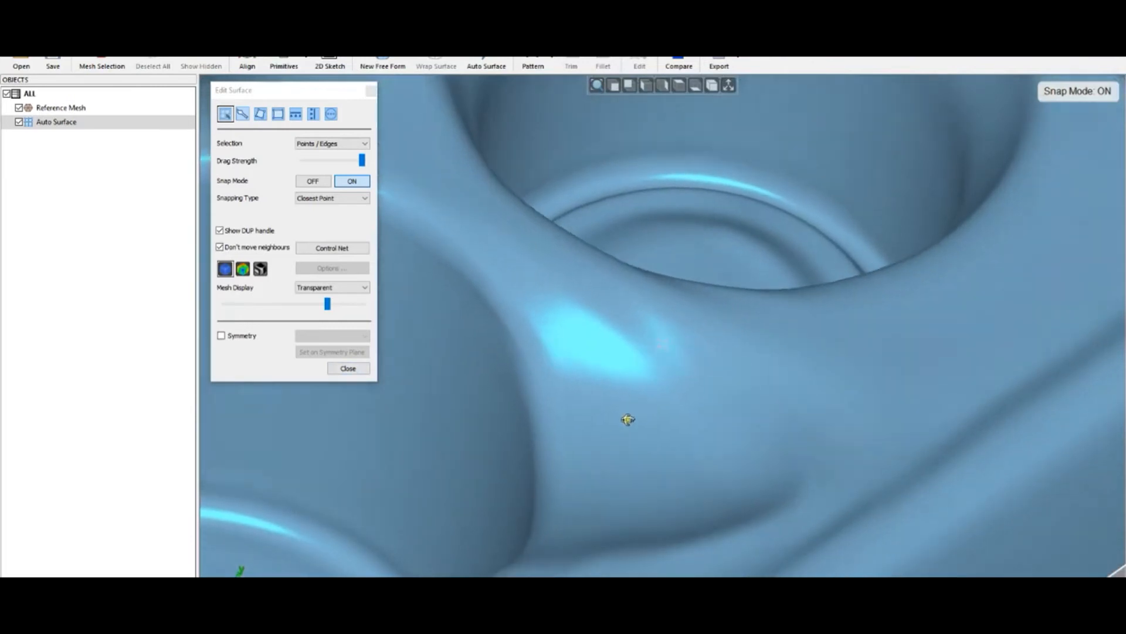
scroll(628, 422, "down", 4)
scroll(659, 438, "down", 5)
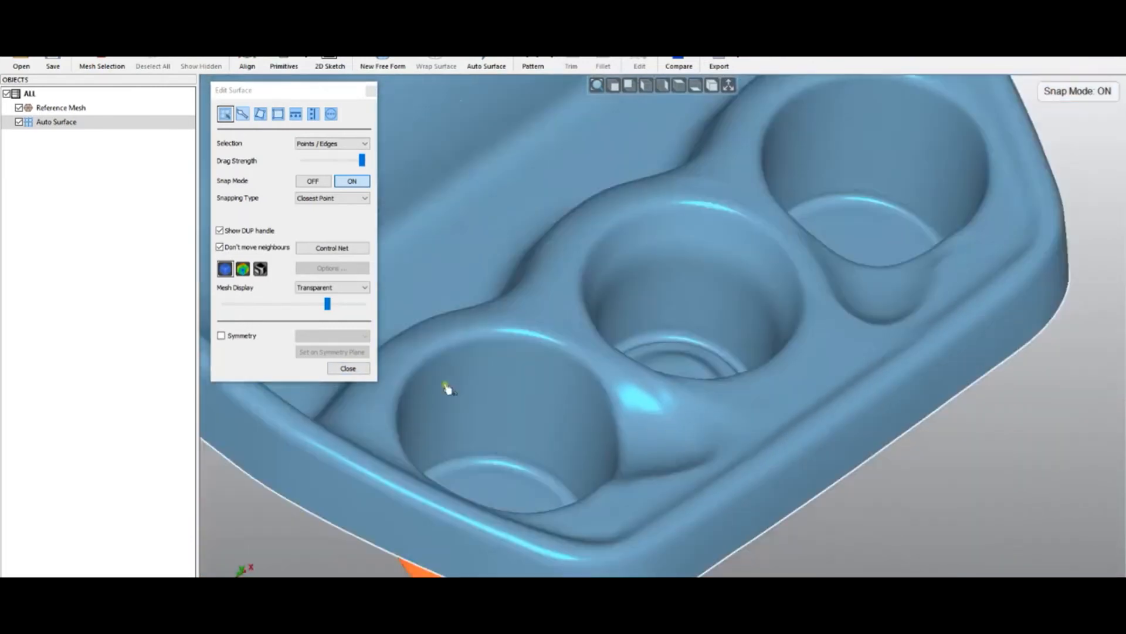
left_click(348, 369)
- Open the 02 - Heel file and orbit the shoe-last mesh
right_click_drag(598, 427, 604, 431)
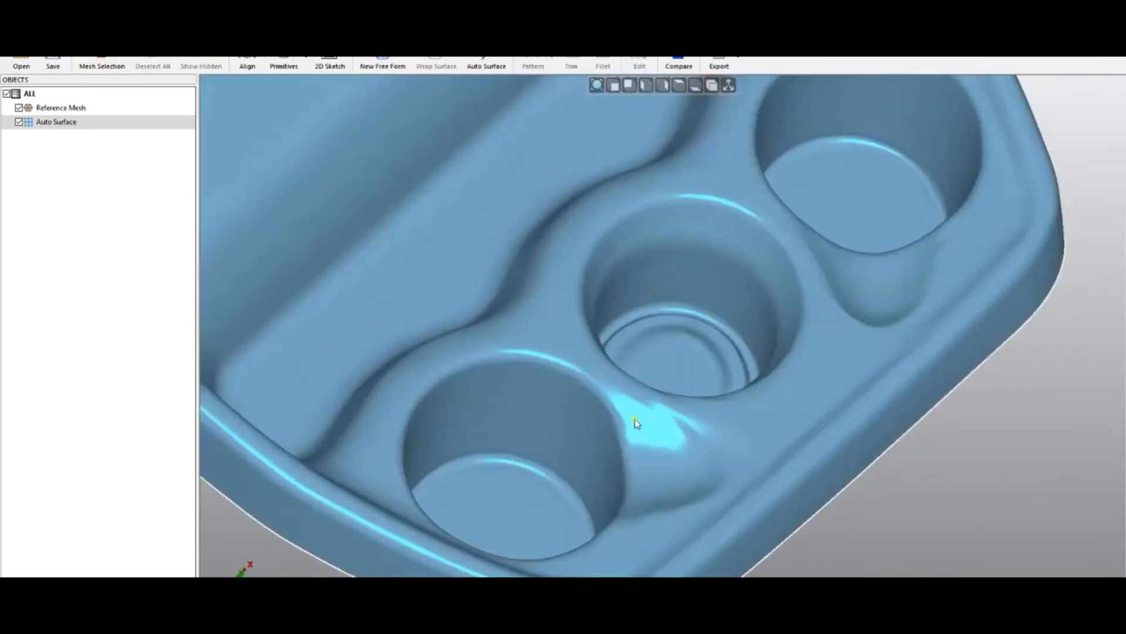
scroll(622, 388, "down", 6)
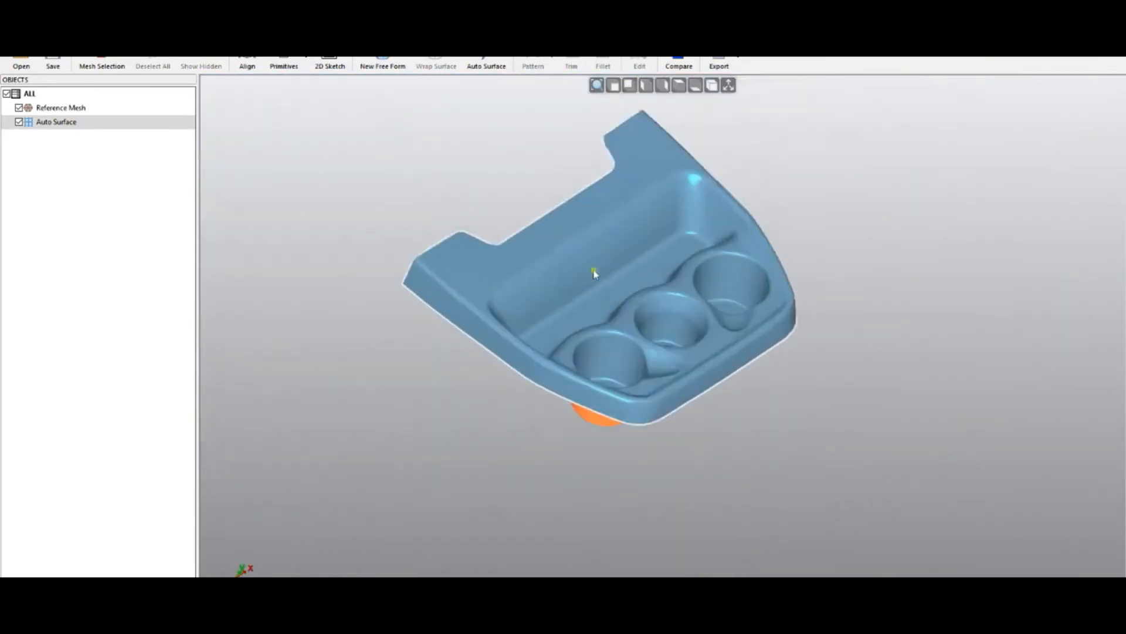
left_click(21, 65)
left_click(568, 347)
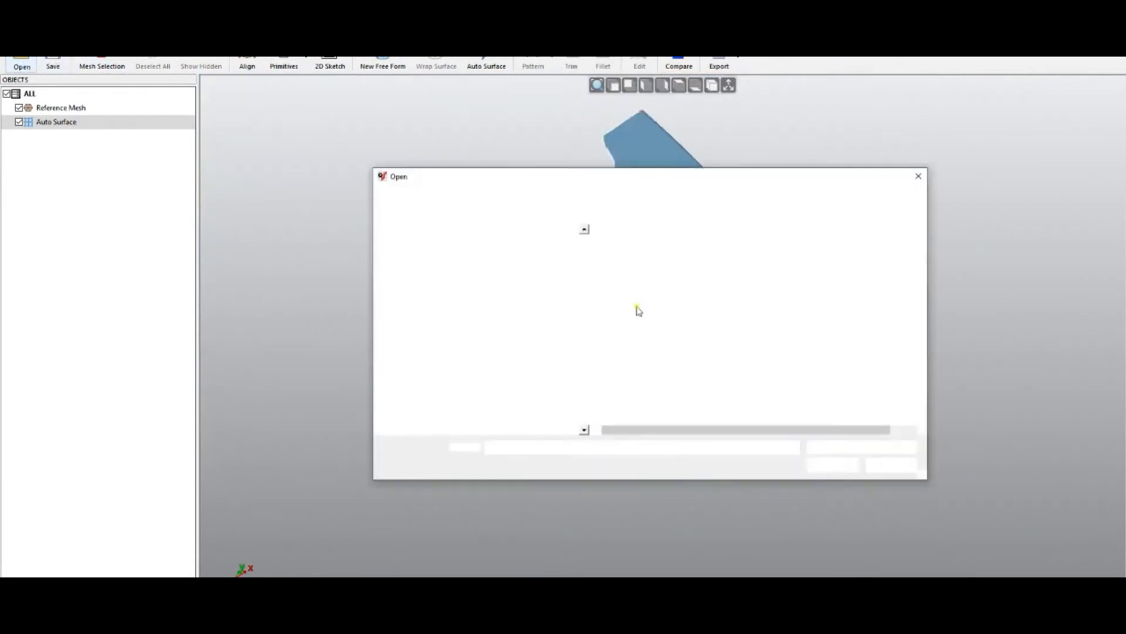
double_click(636, 261)
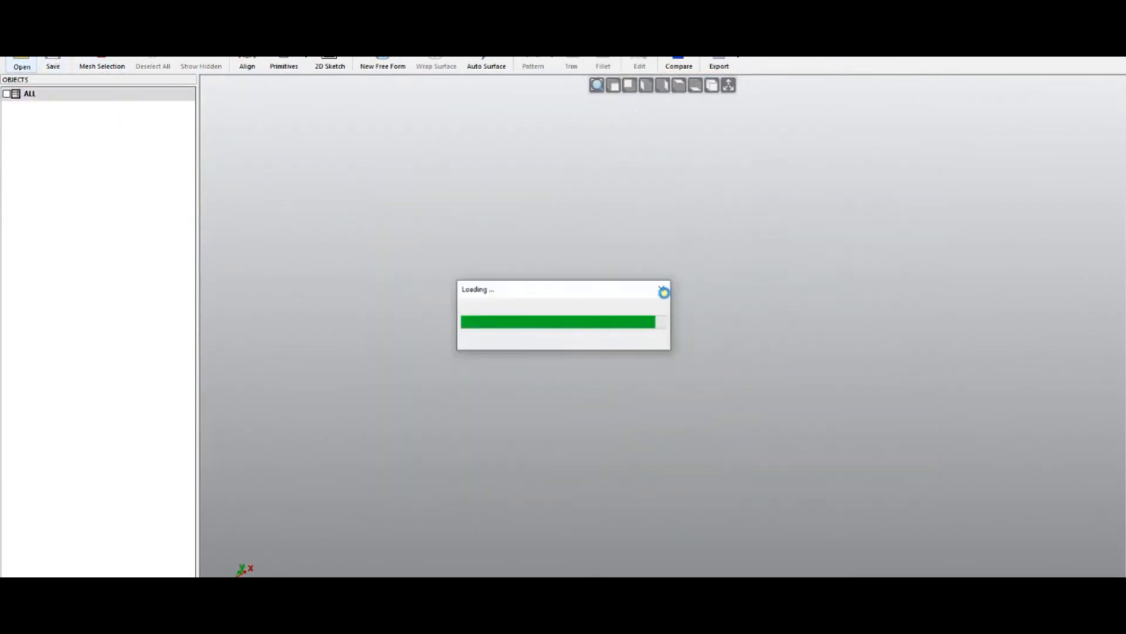
middle_click_drag(680, 358, 740, 370)
- Preview an Auto Surface of the shoe last with Medium target quads and Balanced feature details, then accept it
left_click(487, 66)
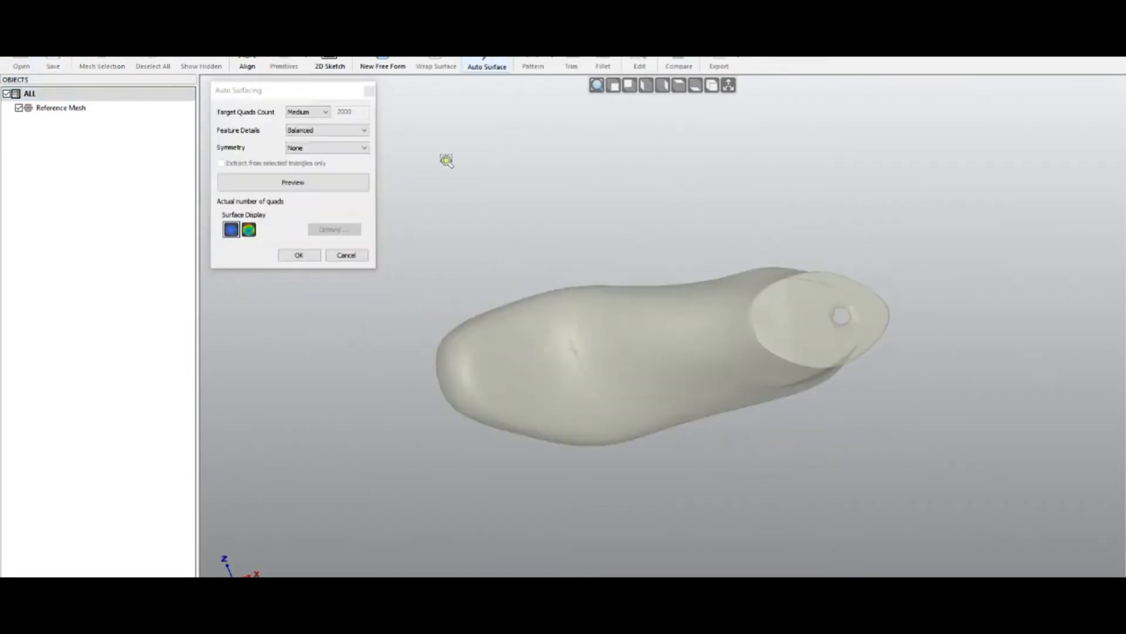
left_click(322, 183)
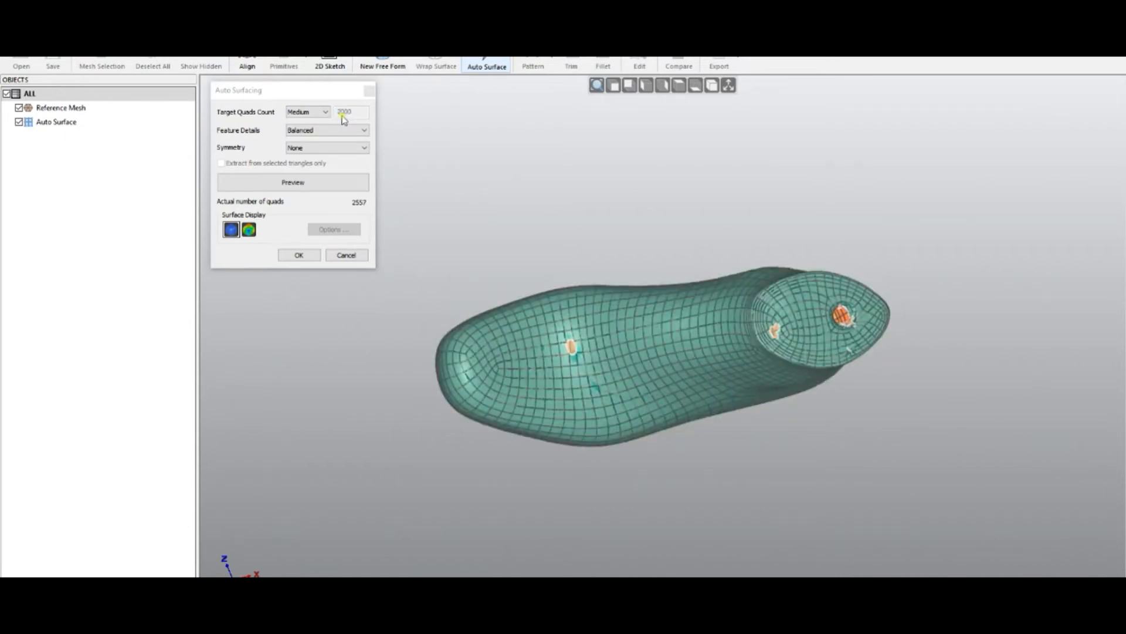
middle_click_drag(871, 353, 840, 239)
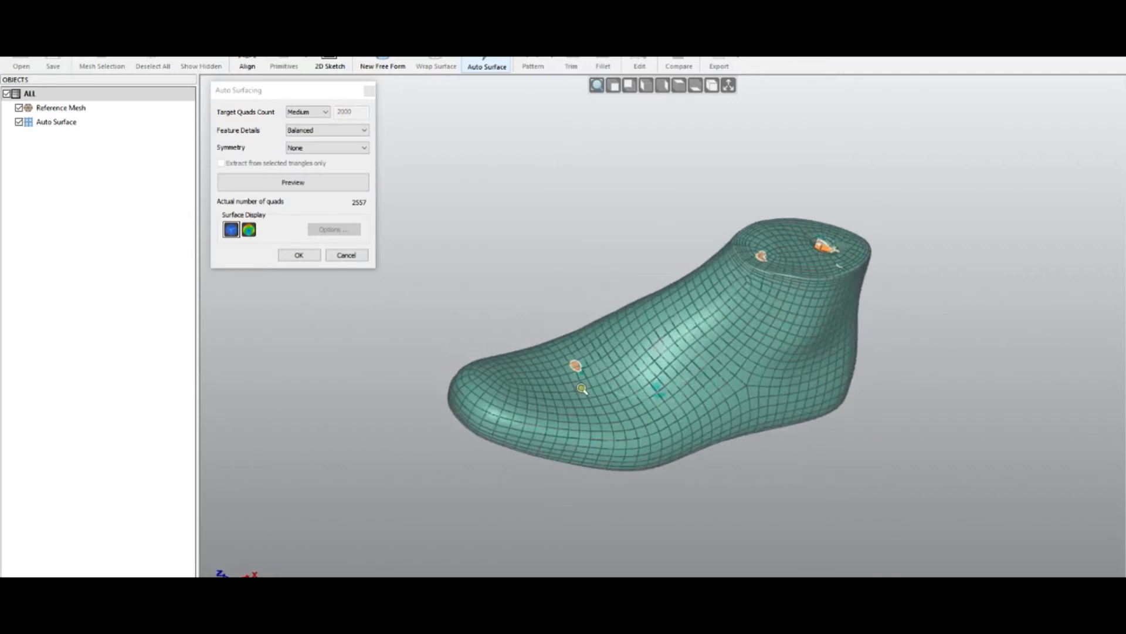
scroll(583, 388, "up", 8)
middle_click_drag(607, 414, 620, 425)
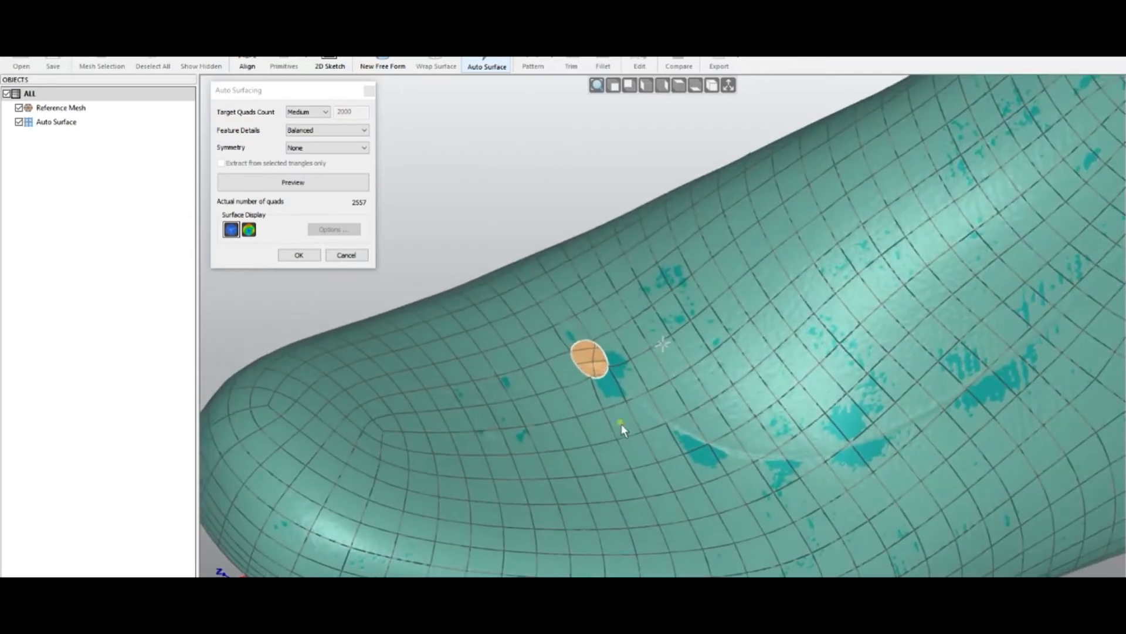
left_click(309, 256)
- In Edit Surface, drag the small orange patch's points onto the surrounding quads, undoing one move, then close the editor
double_click(613, 376)
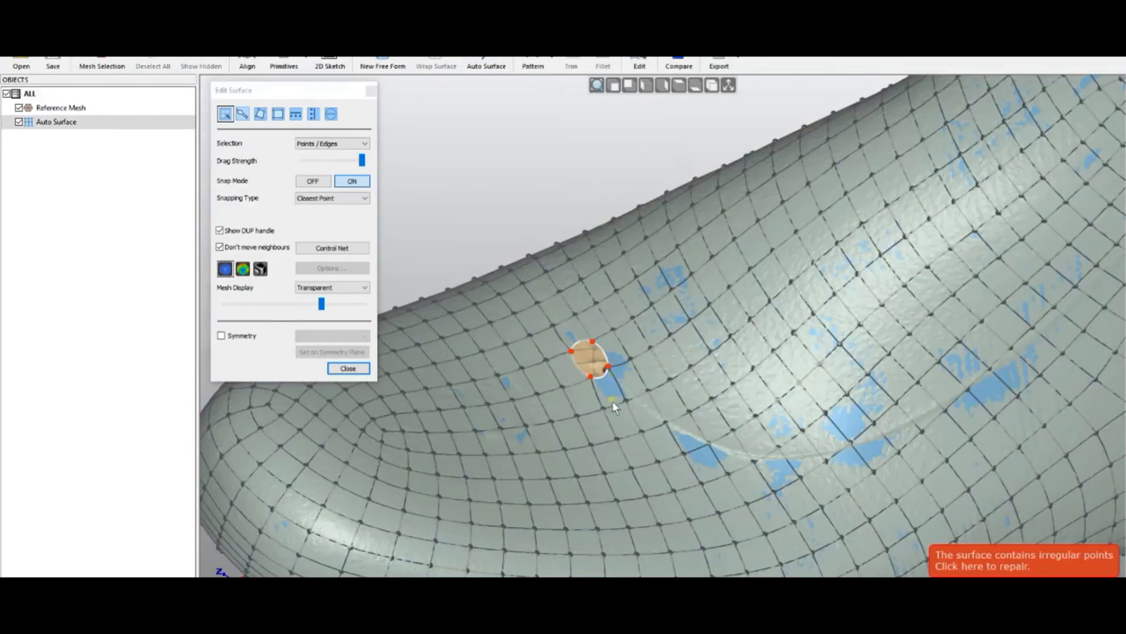
scroll(590, 376, "up", 5)
scroll(592, 375, "down", 2)
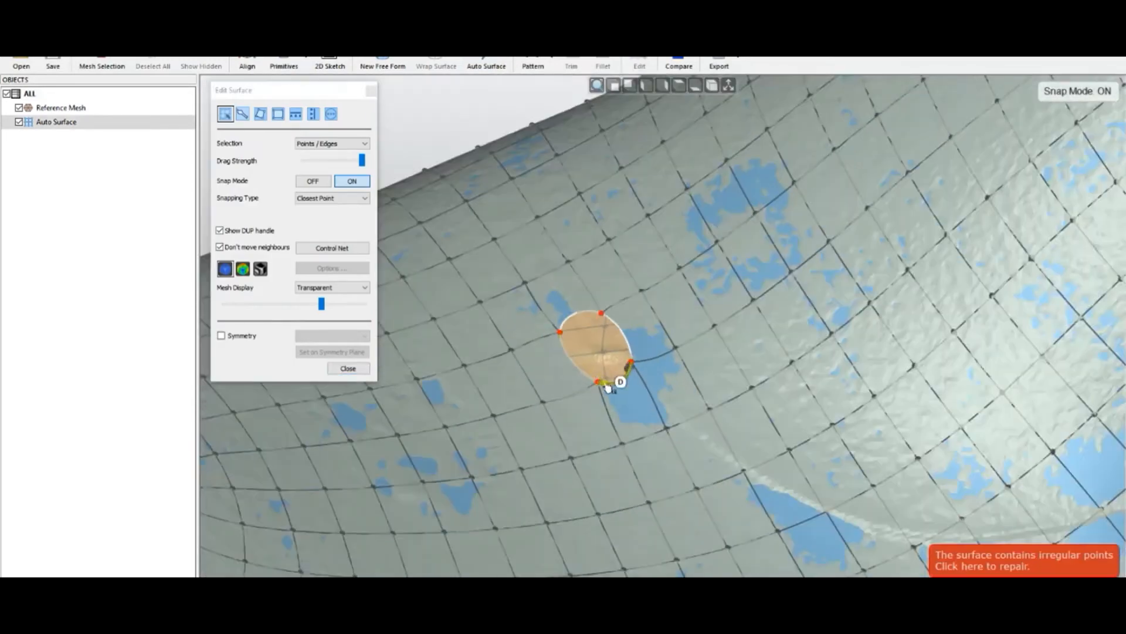
left_click_drag(598, 381, 603, 325)
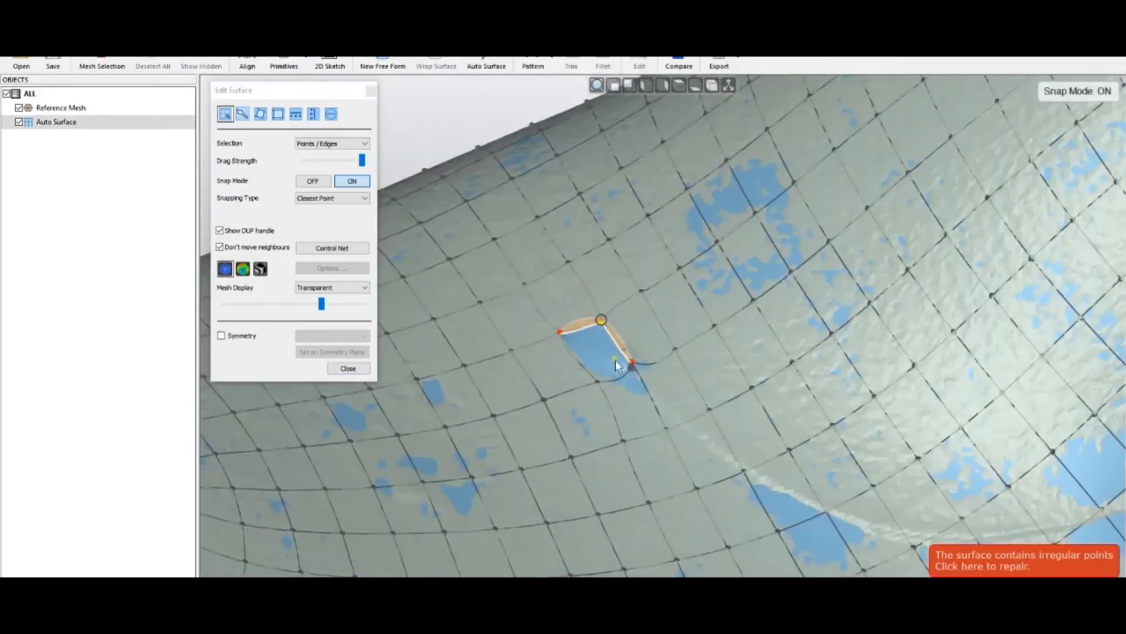
key("ctrl+z")
left_click_drag(599, 384, 594, 390)
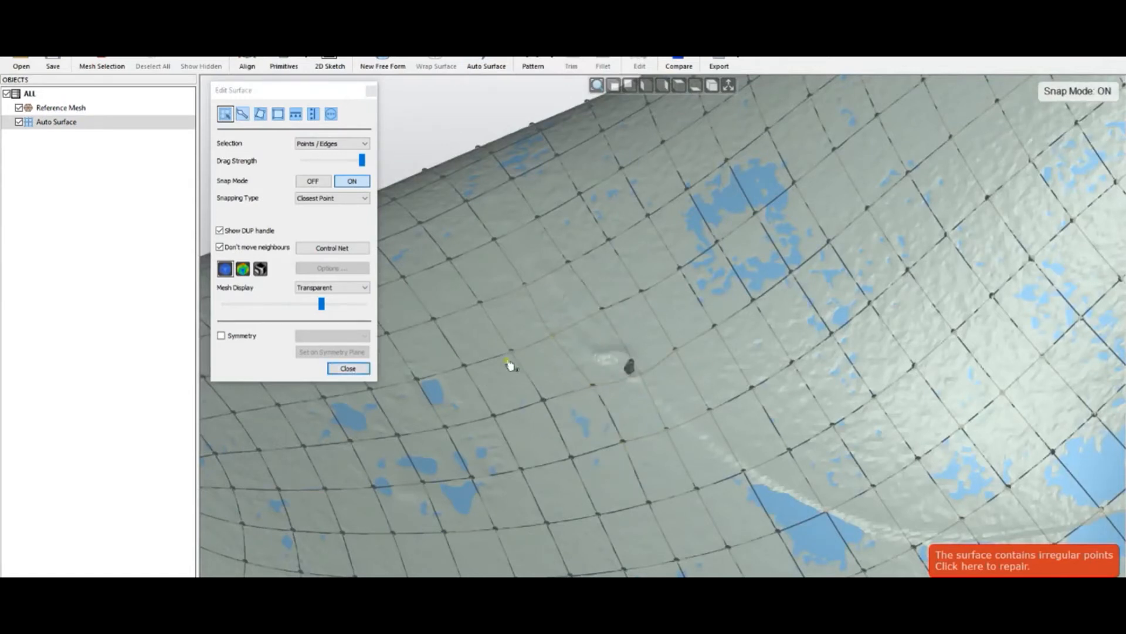
left_click(358, 368)
- Reopen Edit Surface, select the tiny stray patch on the shoe last, delete it and close the editor
scroll(558, 335, "down", 5)
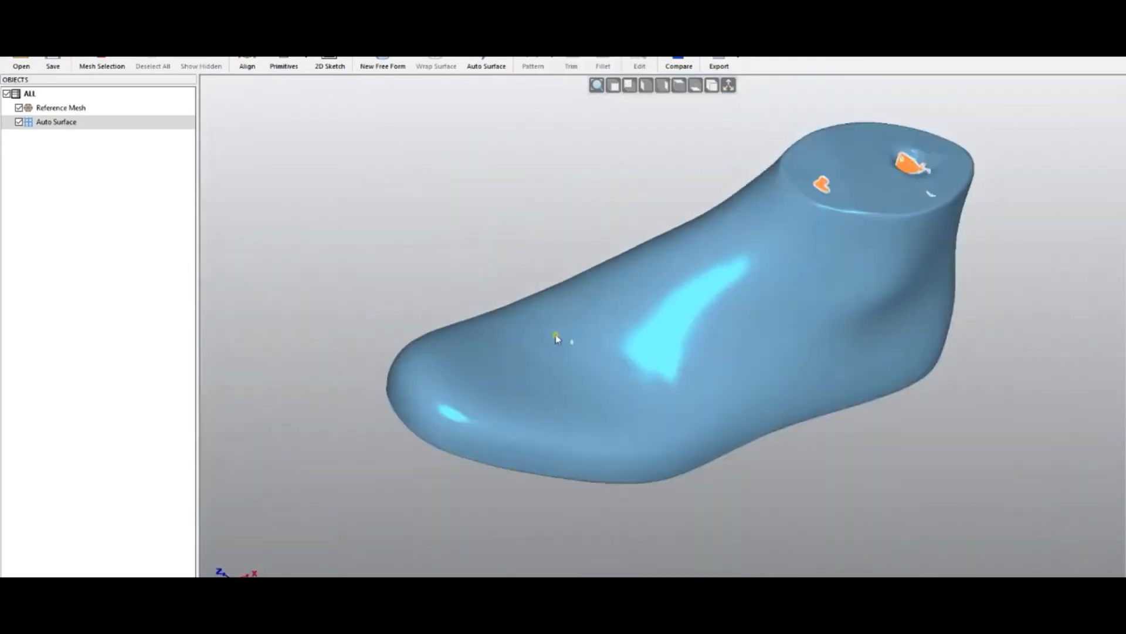
scroll(568, 297, "up", 5)
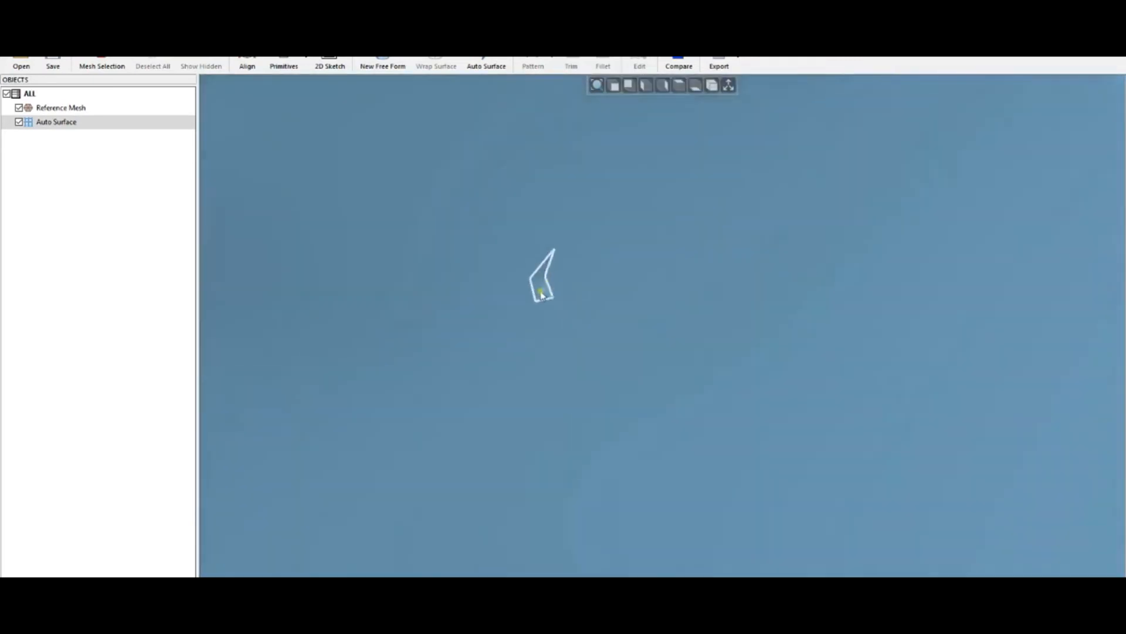
double_click(472, 302)
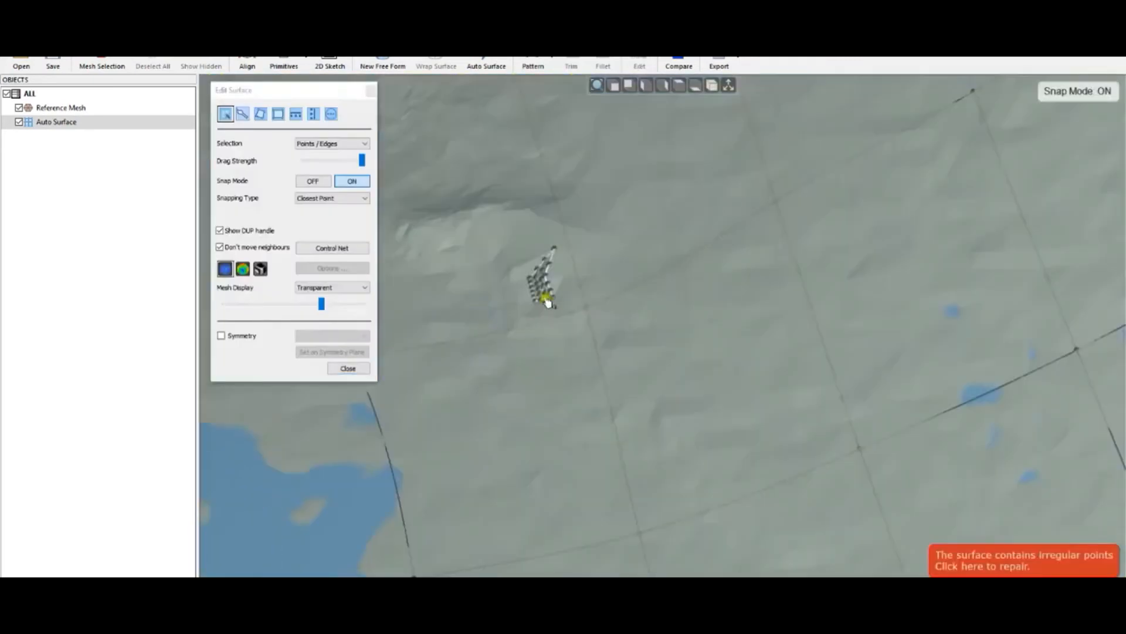
scroll(531, 287, "up", 3)
left_click_drag(499, 187, 611, 346)
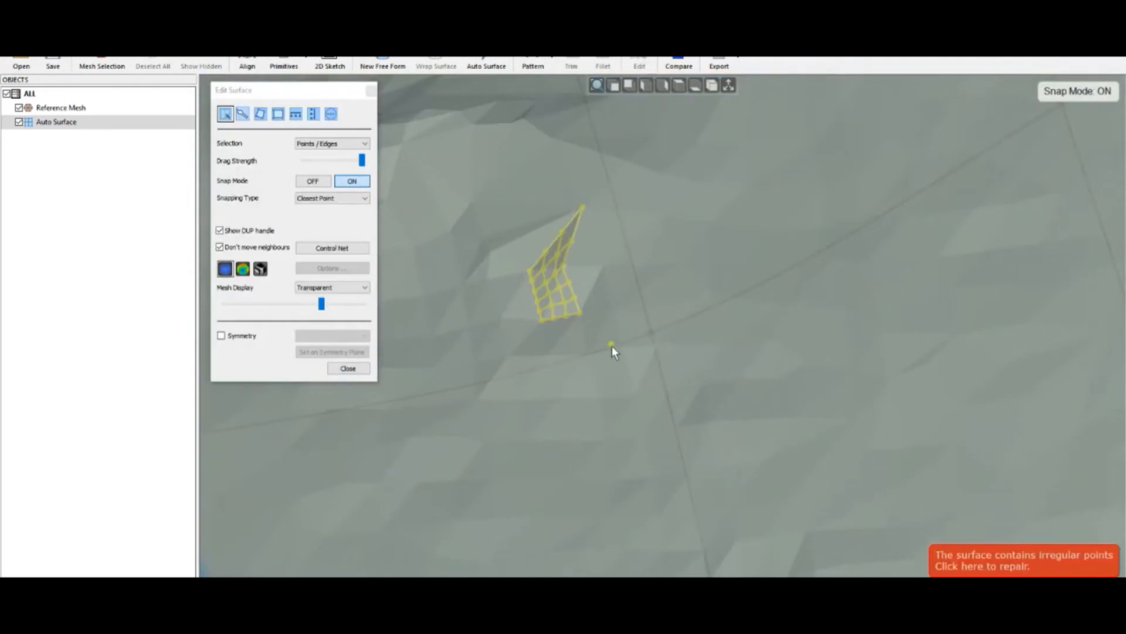
key("Delete")
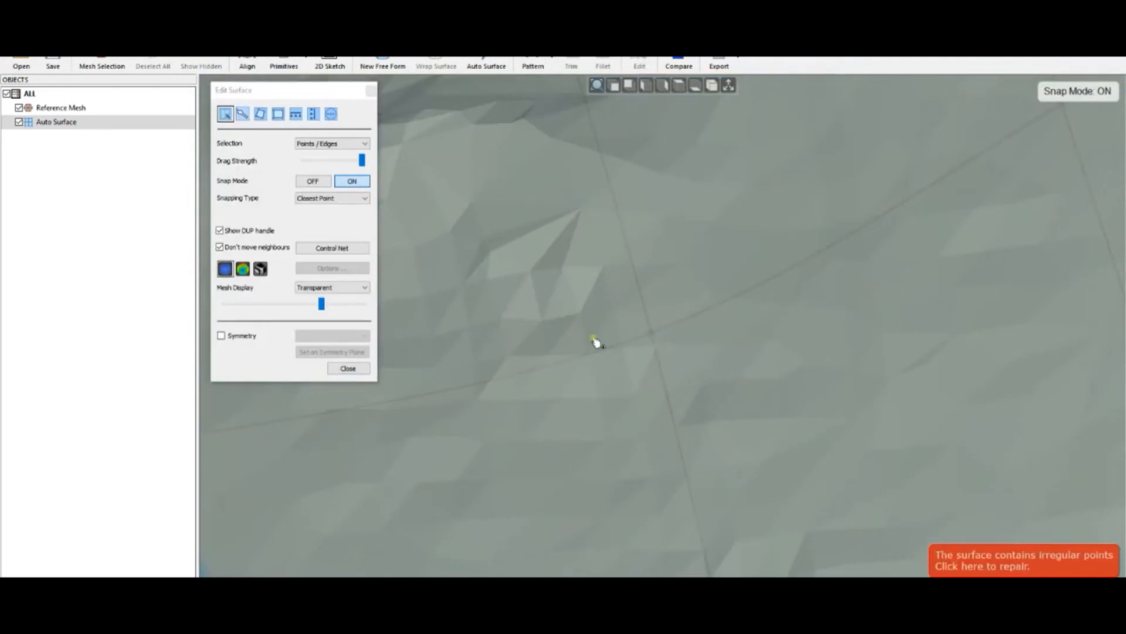
left_click(355, 369)
- Open the next part file without saving the heel changes and orbit the ring-shaped part
scroll(523, 366, "down", 8)
mouse_move(601, 421)
middle_mouse_down()
mouse_move(623, 421)
mouse_move(619, 335)
mouse_move(711, 284)
mouse_move(727, 227)
mouse_move(596, 224)
mouse_move(450, 269)
mouse_move(354, 392)
mouse_move(512, 303)
mouse_move(504, 293)
middle_mouse_up()
scroll(619, 335, "down", 5)
left_click(21, 64)
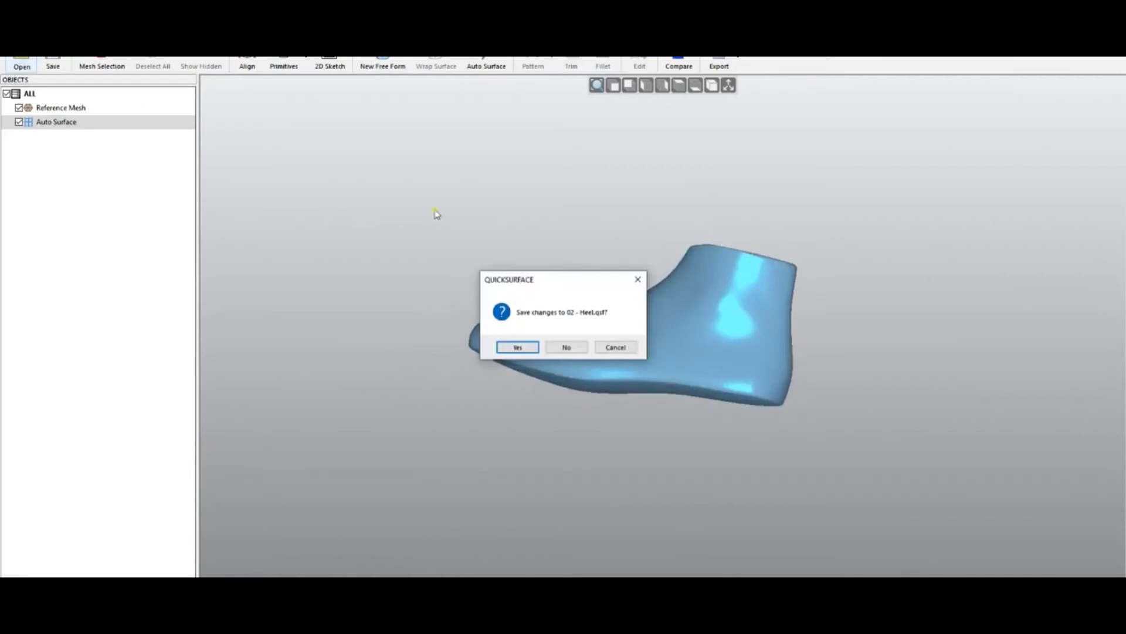
left_click(573, 346)
double_click(649, 288)
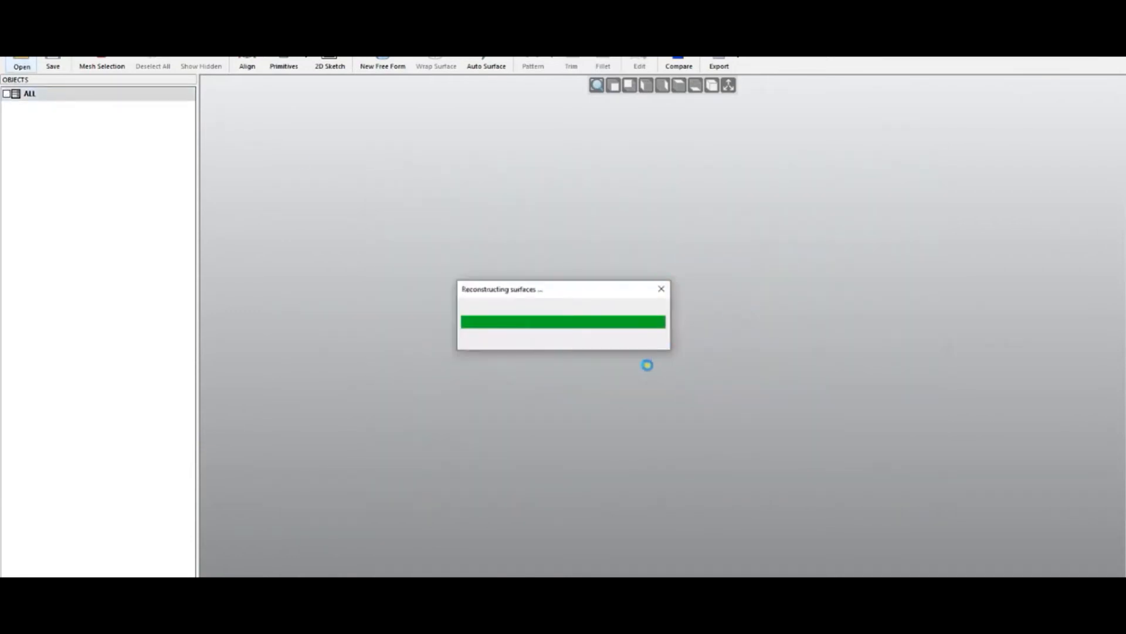
middle_click_drag(619, 338, 568, 307)
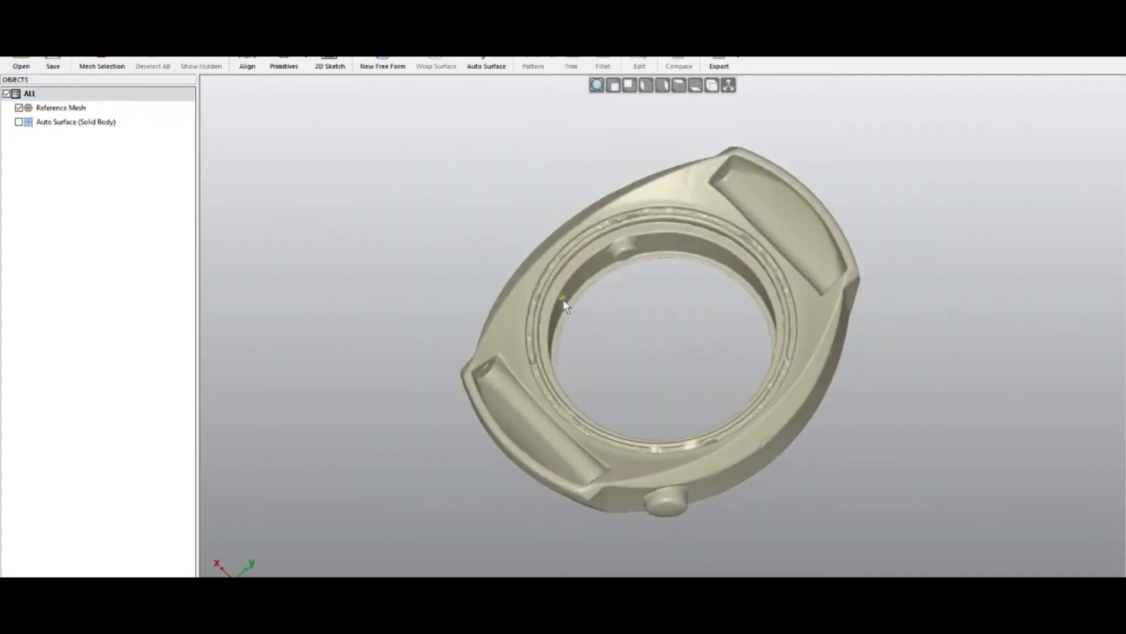
- Preview an Auto Surface of the ring part with Medium target quads and Balanced feature details
left_click(495, 62)
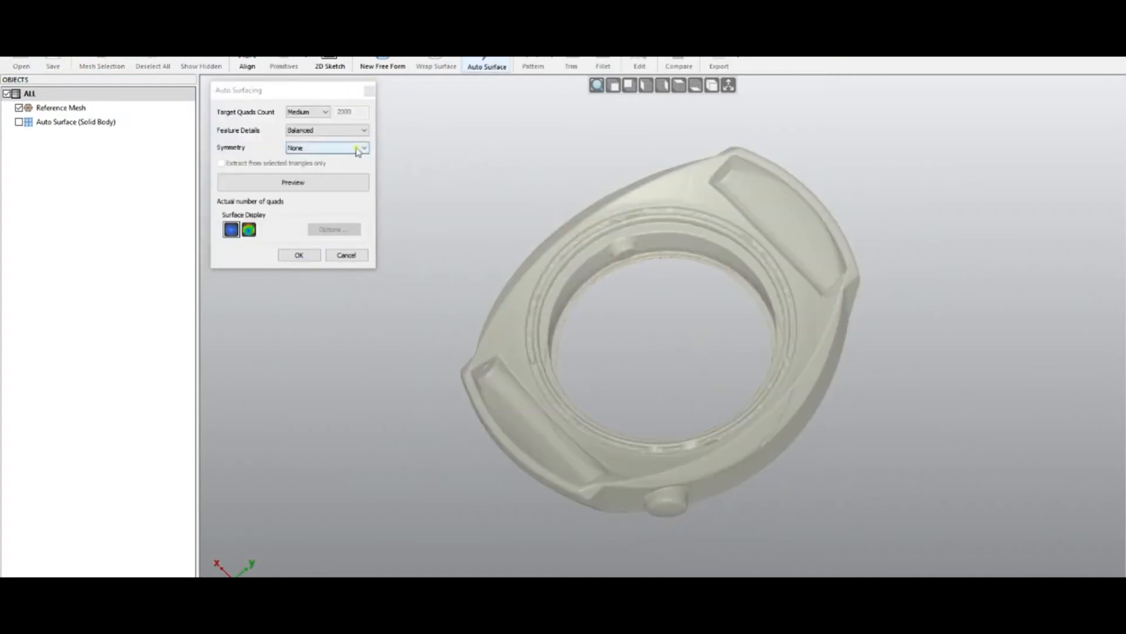
left_click(330, 183)
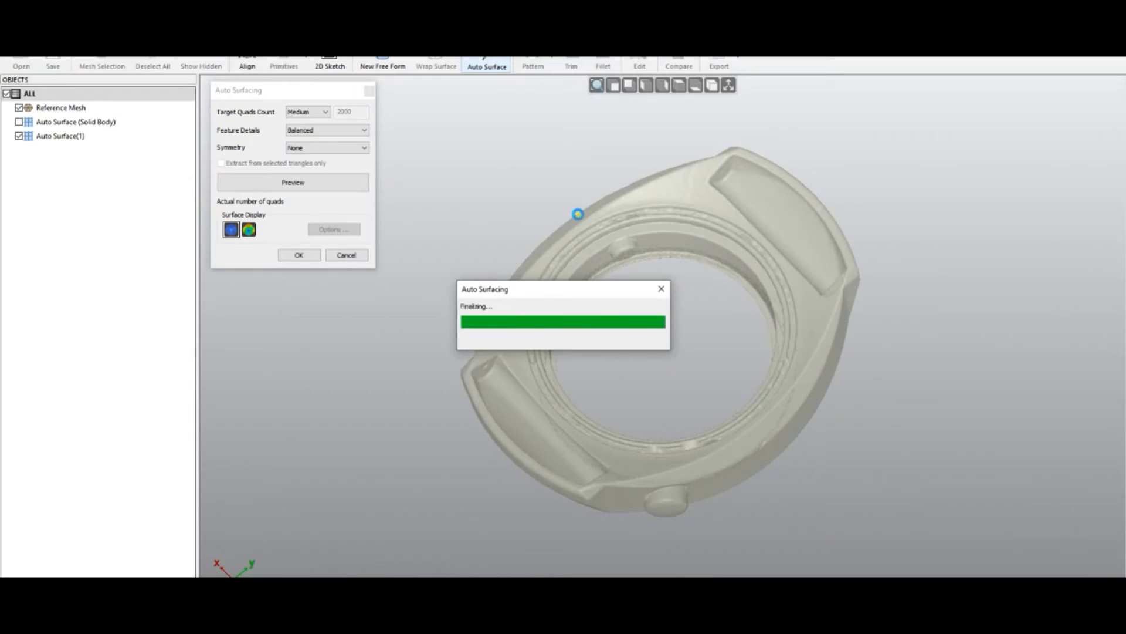
middle_click_drag(654, 281, 784, 365)
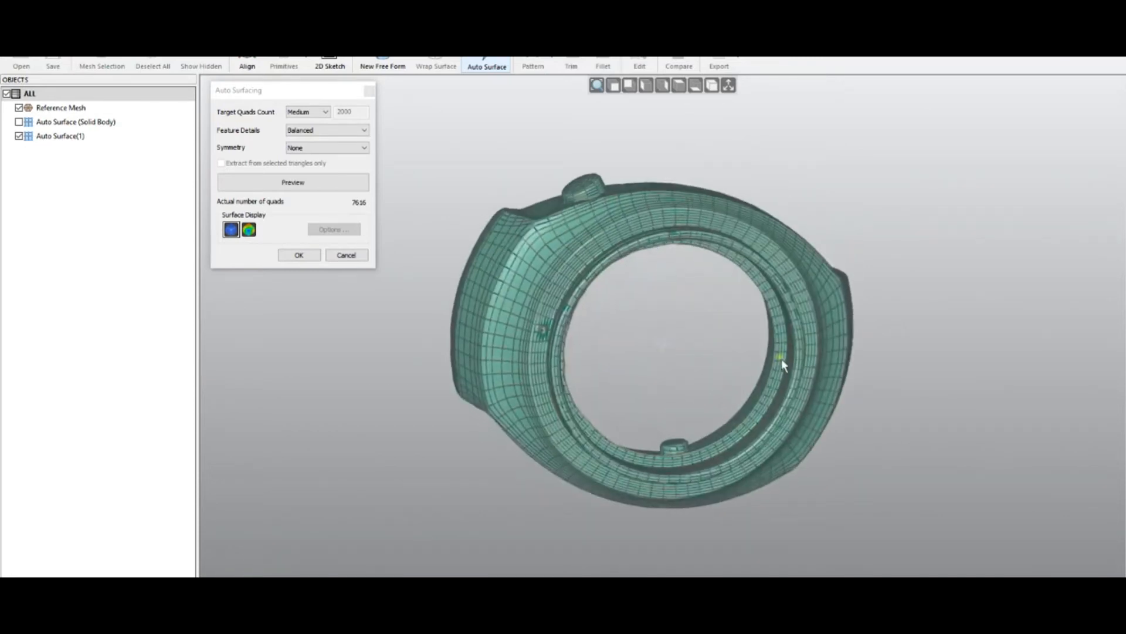
- Switch the ring preview to the deviation color map, orbit to inspect it, and return to the standard surface display
left_click(250, 230)
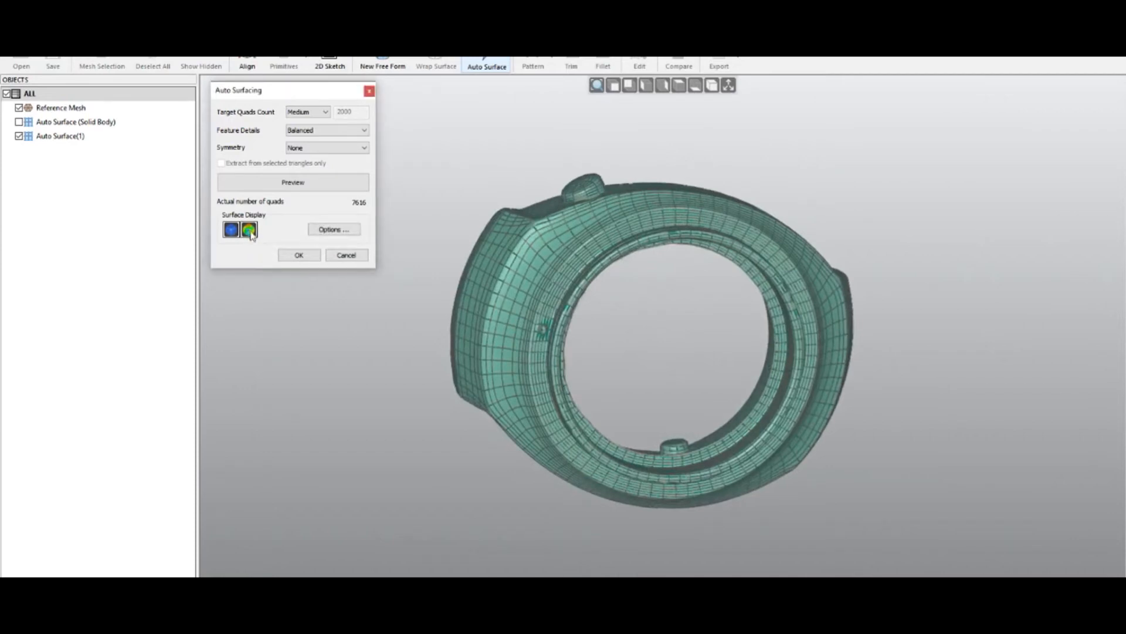
left_click(250, 232)
middle_click_drag(653, 353, 639, 252)
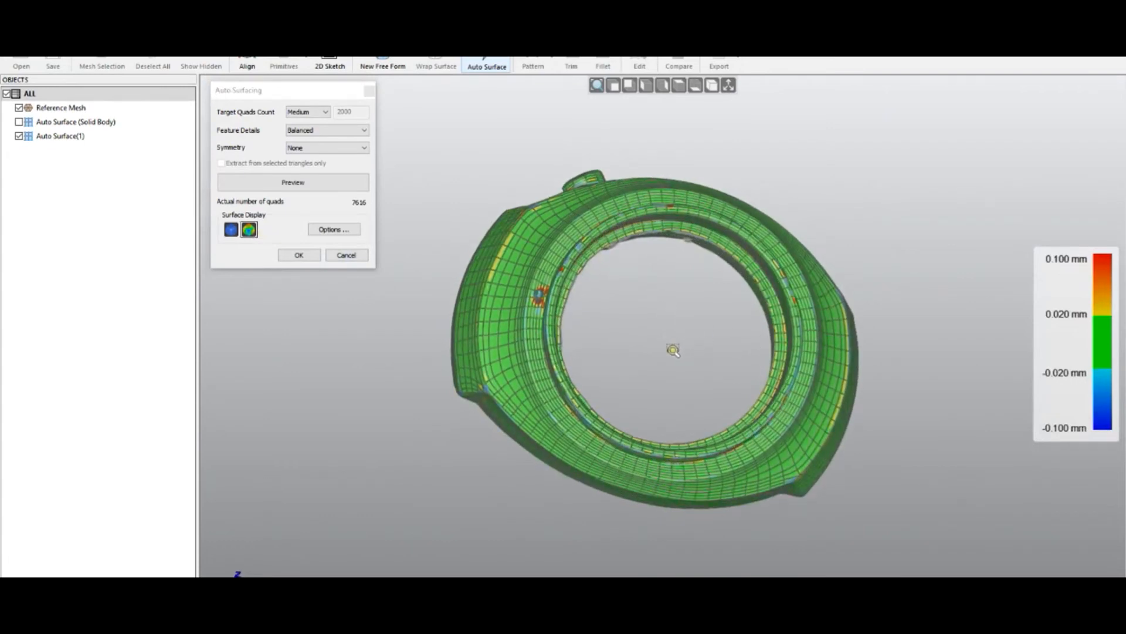
middle_click_drag(667, 372, 632, 230)
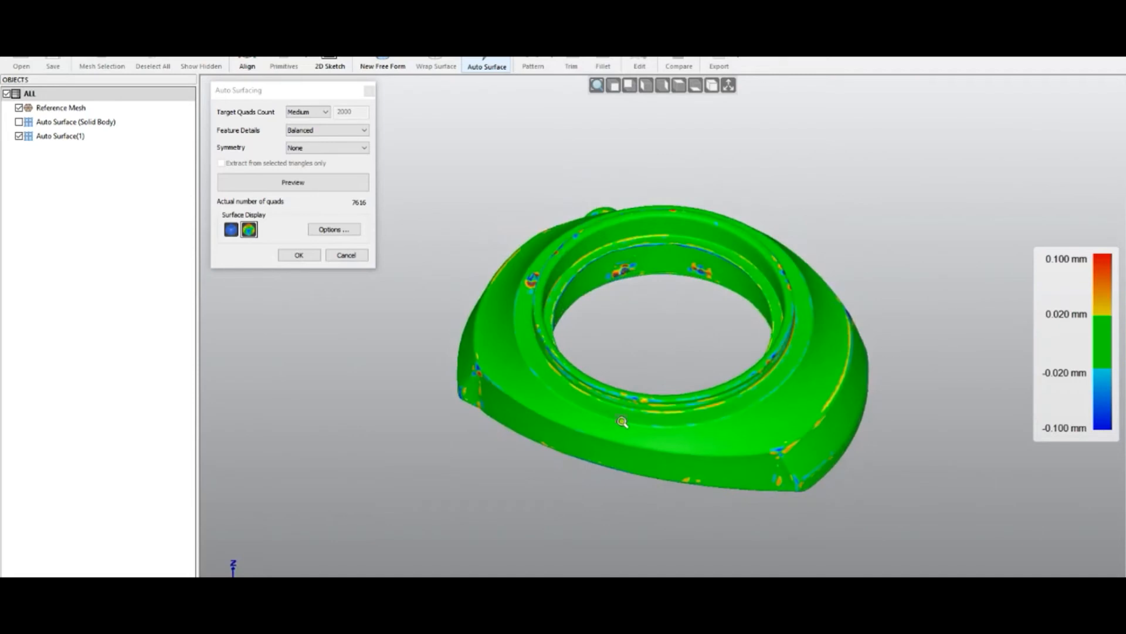
middle_click_drag(585, 422, 545, 480)
left_click(233, 230)
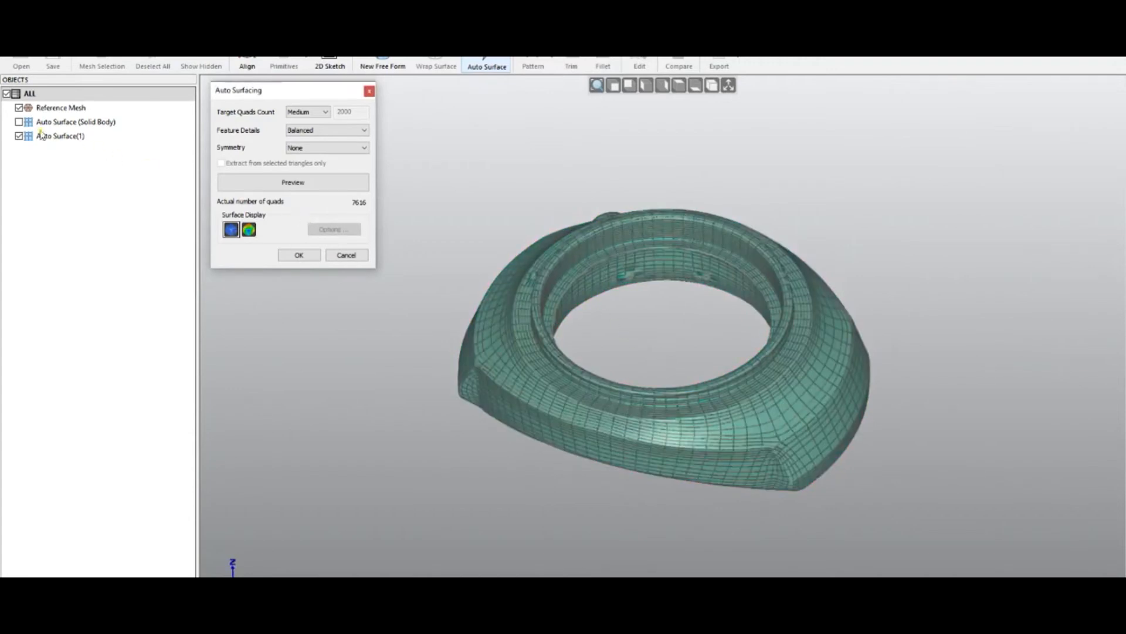
- Hide the reference mesh, orbit around the ring part's preview, and accept the Auto Surface
left_click(19, 108)
middle_click_drag(652, 331, 645, 288)
middle_click_drag(659, 359, 830, 473)
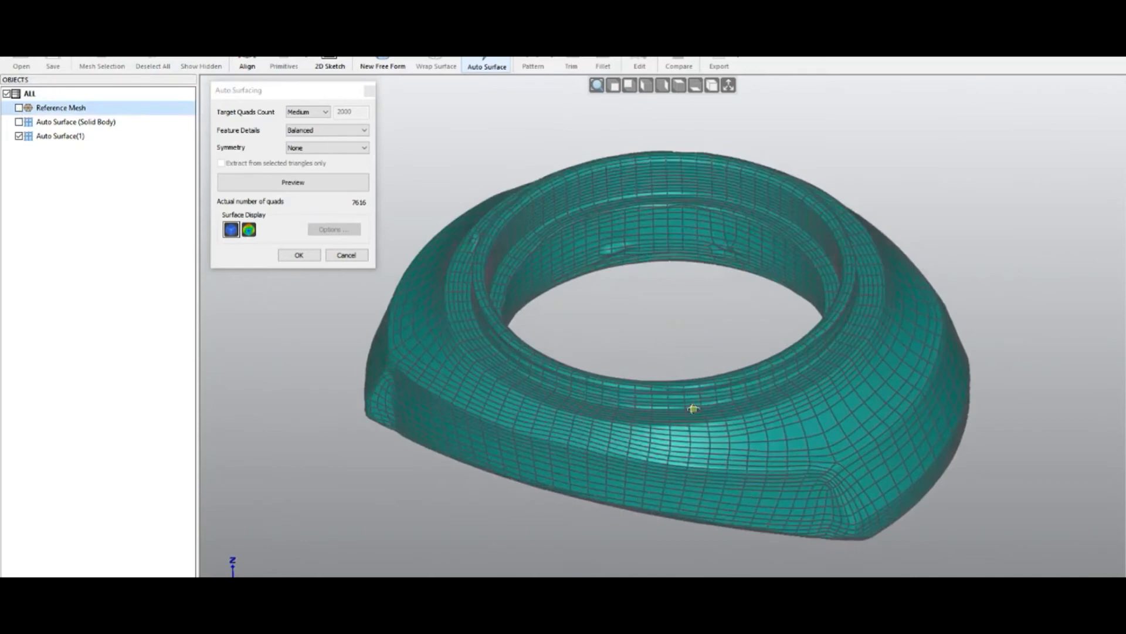
middle_click_drag(659, 446, 735, 234)
middle_click_drag(712, 448, 784, 221)
middle_click_drag(847, 487, 923, 299)
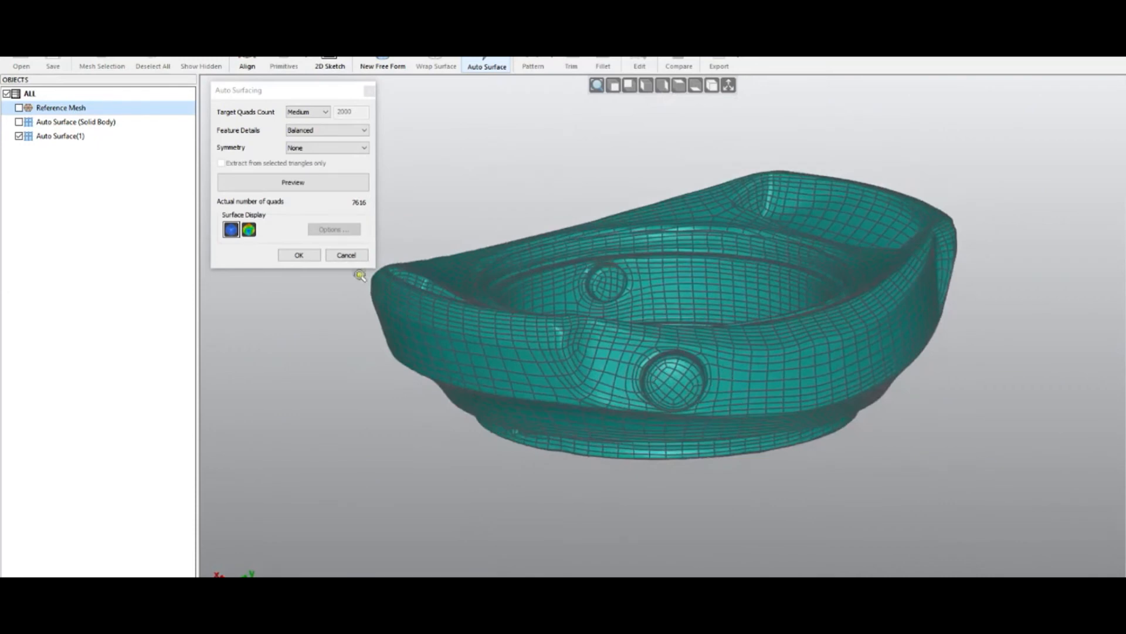
left_click(315, 257)
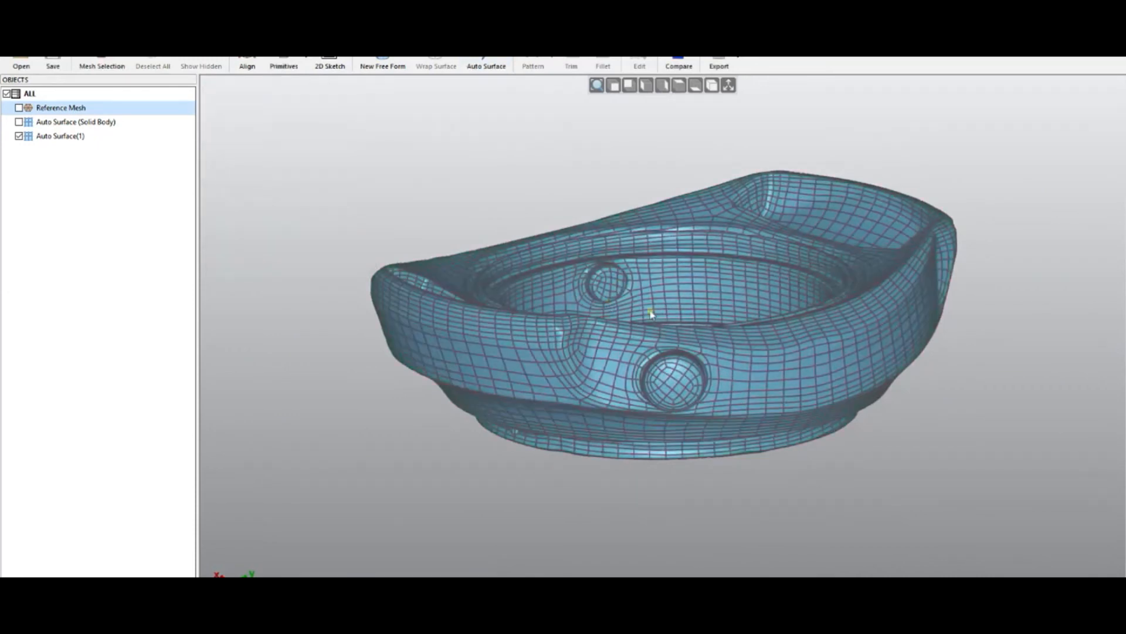
- Open 07 - bycicle_helmet.qsf without saving changes to the watch file
left_click(21, 64)
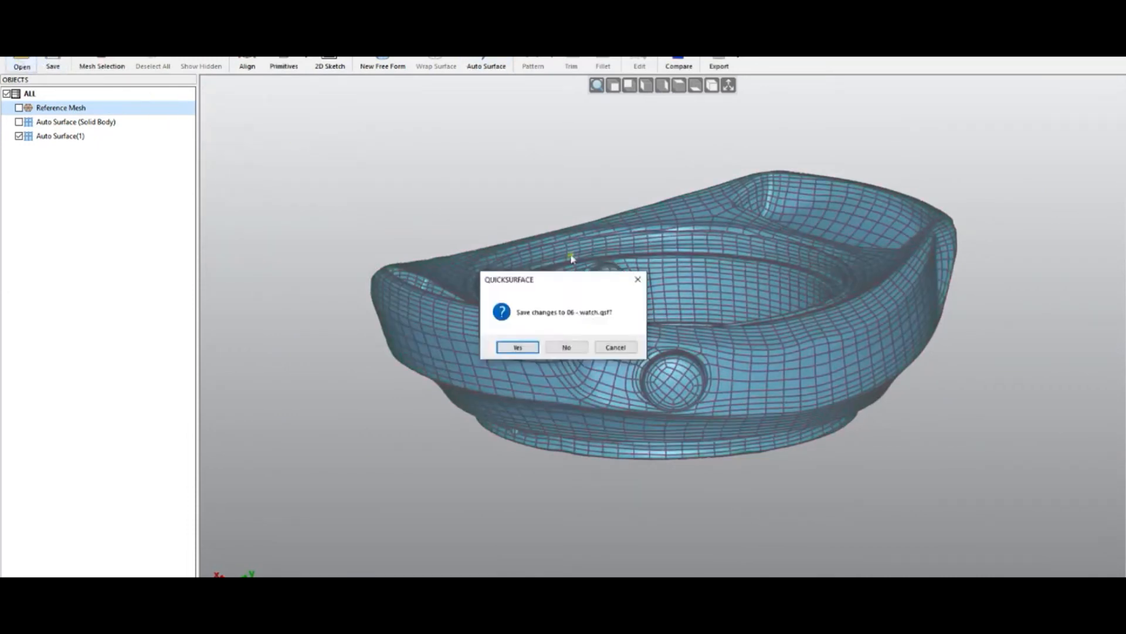
left_click(583, 349)
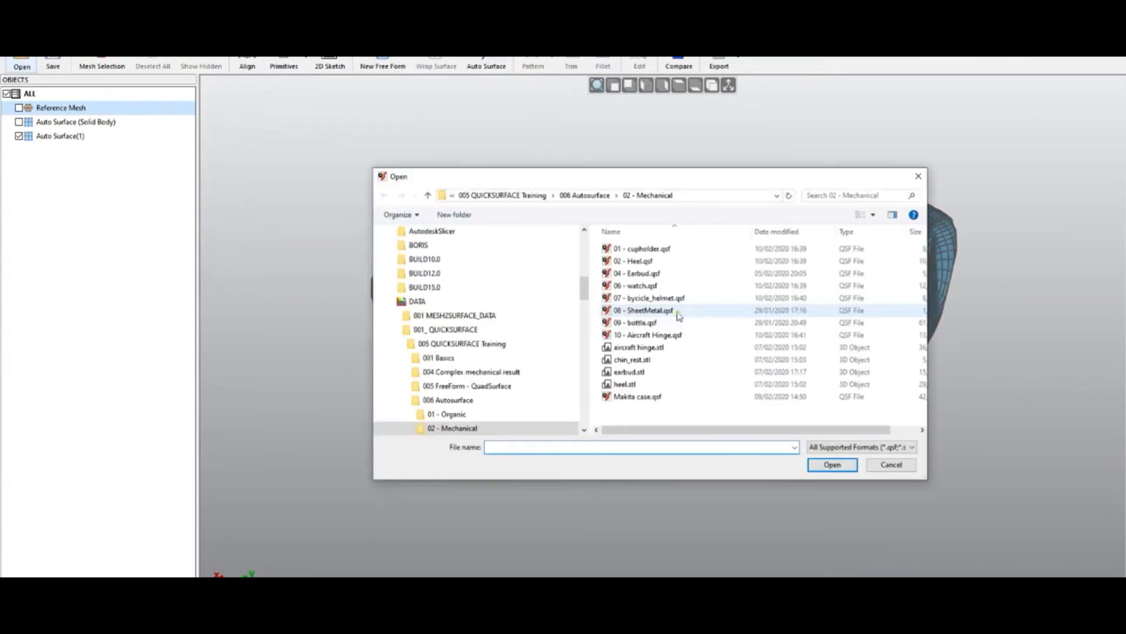
double_click(669, 298)
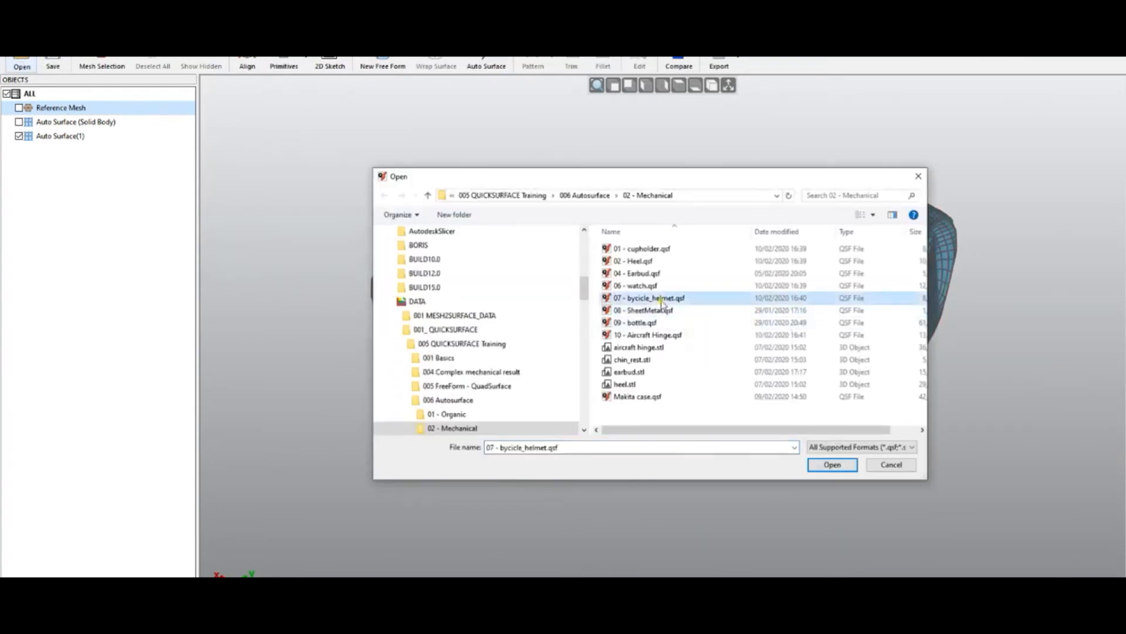
- Toggle between the helmet's reference mesh and existing Quad Surface, orbiting and zooming to compare them
middle_click_drag(488, 351, 726, 474)
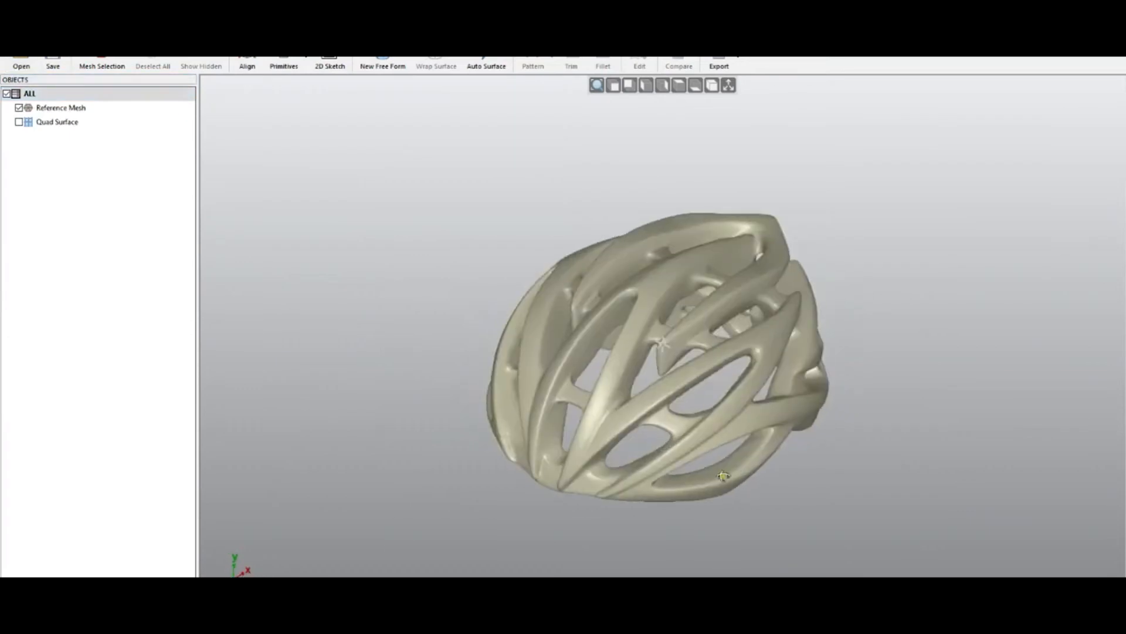
left_click(19, 122)
left_click(18, 108)
left_click(549, 288)
middle_click_drag(550, 288, 760, 377)
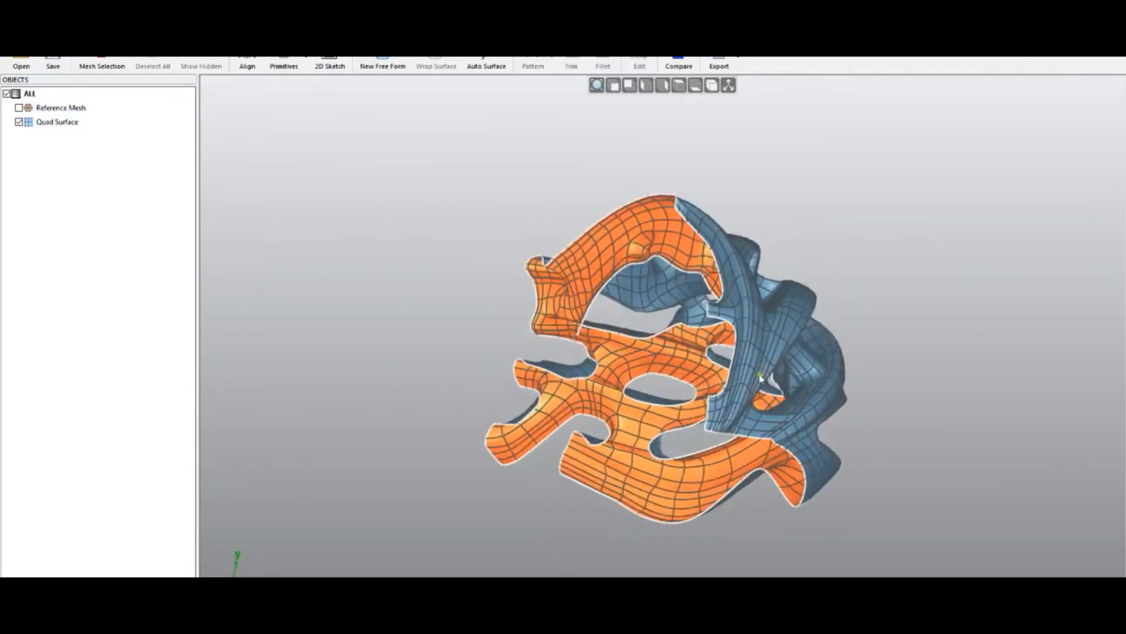
middle_click_drag(716, 336, 424, 420)
middle_click_drag(689, 480, 755, 482)
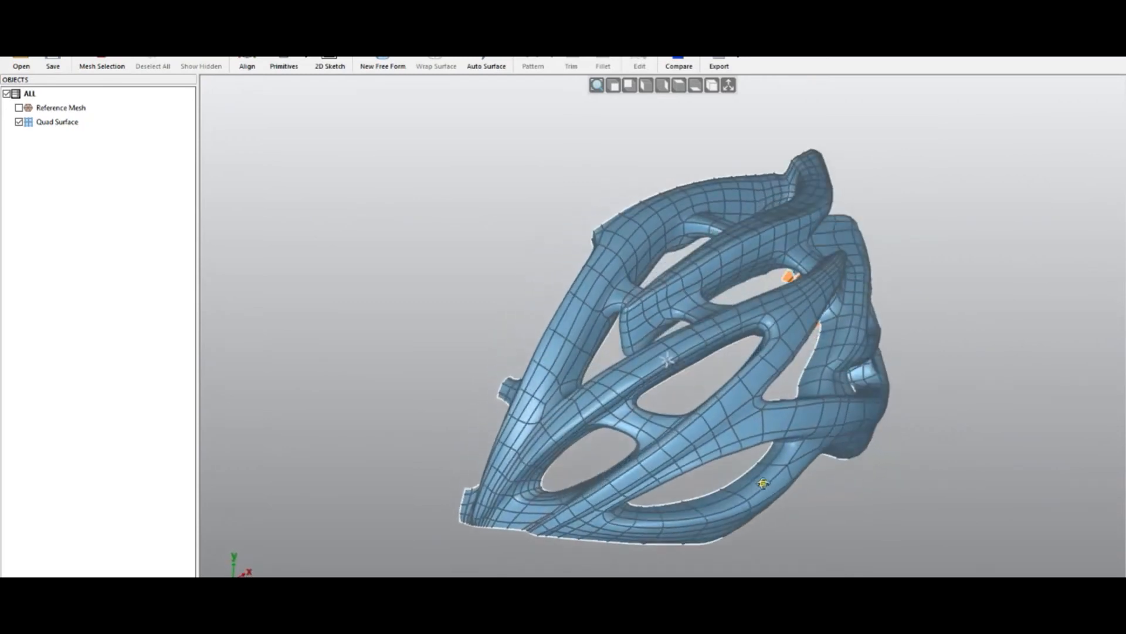
scroll(542, 329, "down", 3)
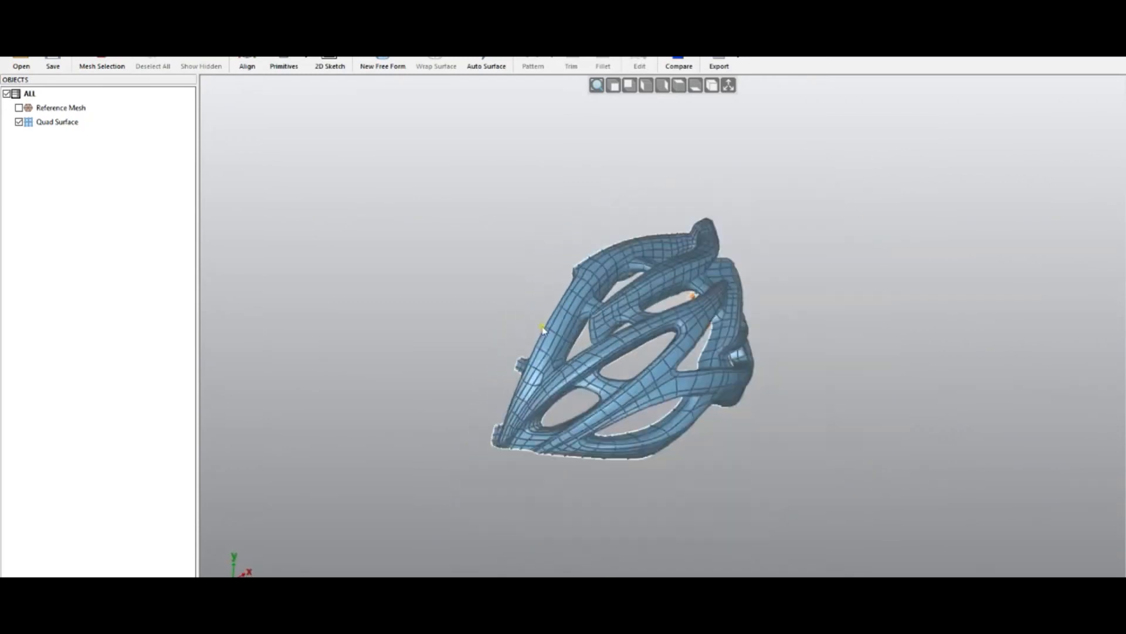
left_click(19, 122)
left_click(19, 108)
middle_click_drag(491, 231, 572, 333)
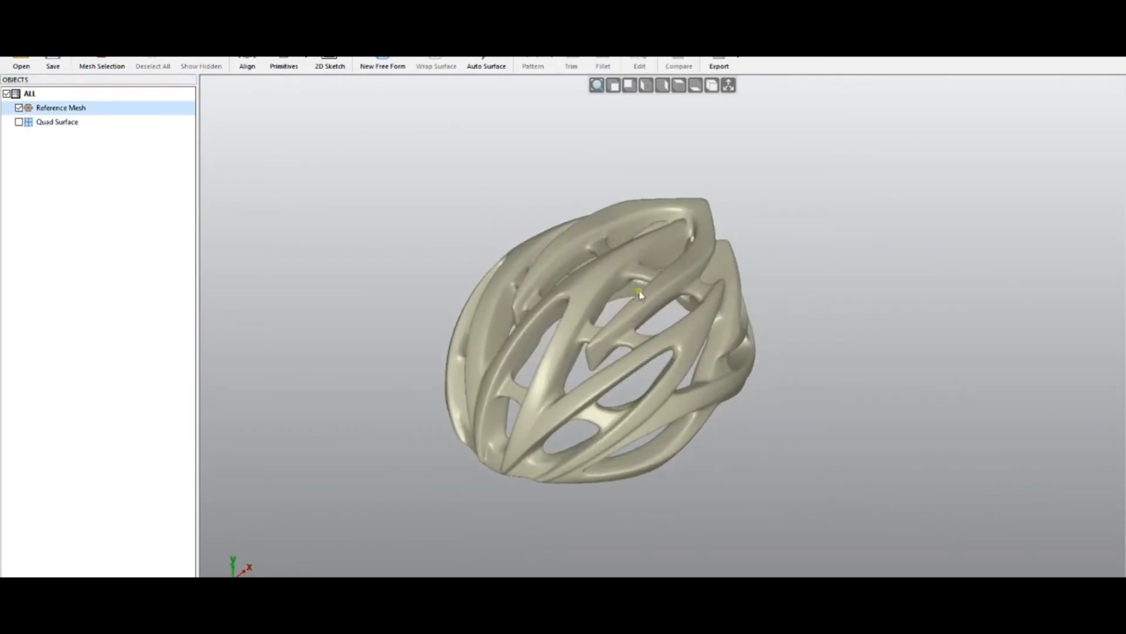
- Show the coordinate axes, open Auto Surface, and try the Bottom (OXY) and Left (OYZ) symmetry planes on the helmet
left_click(728, 89)
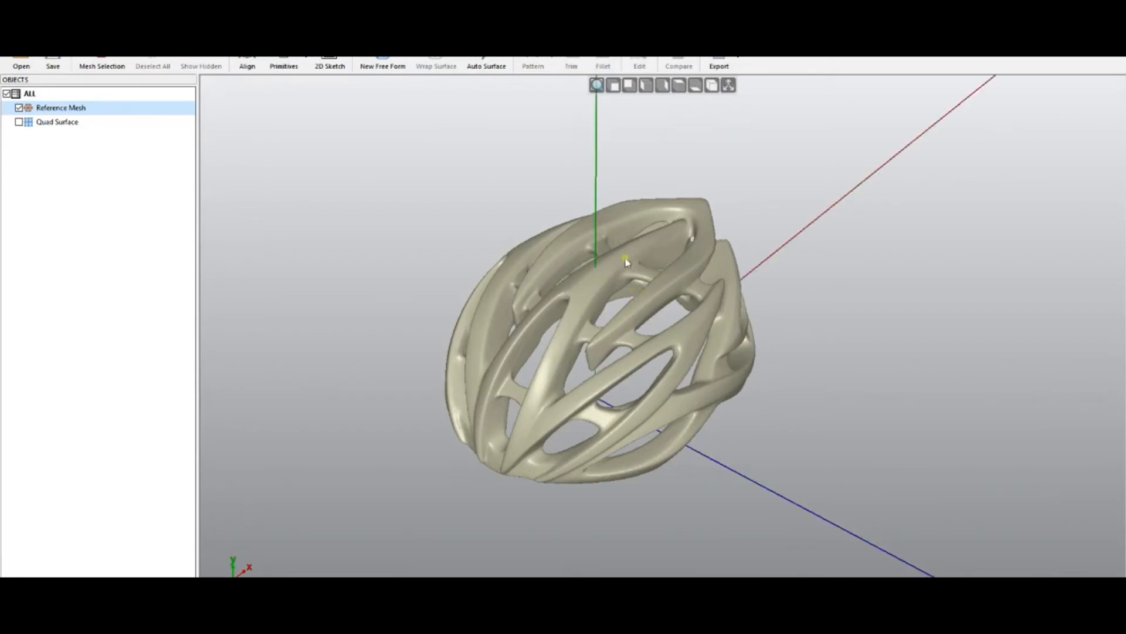
key("ctrl+1")
key("ctrl+5")
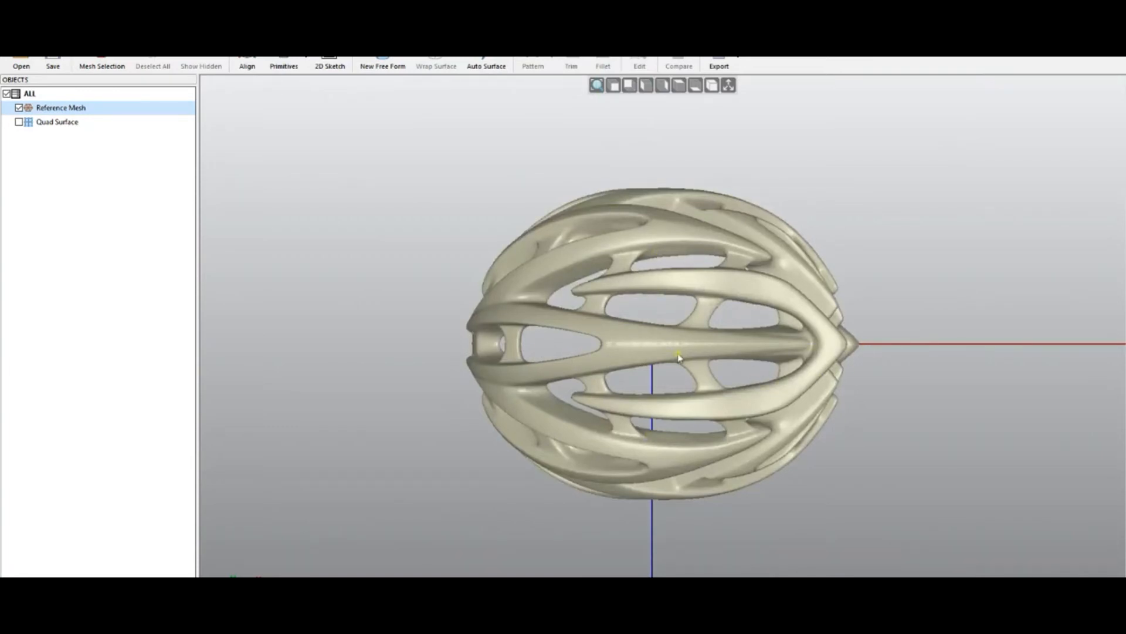
middle_click_drag(962, 399, 983, 212)
middle_click_drag(719, 486, 741, 492)
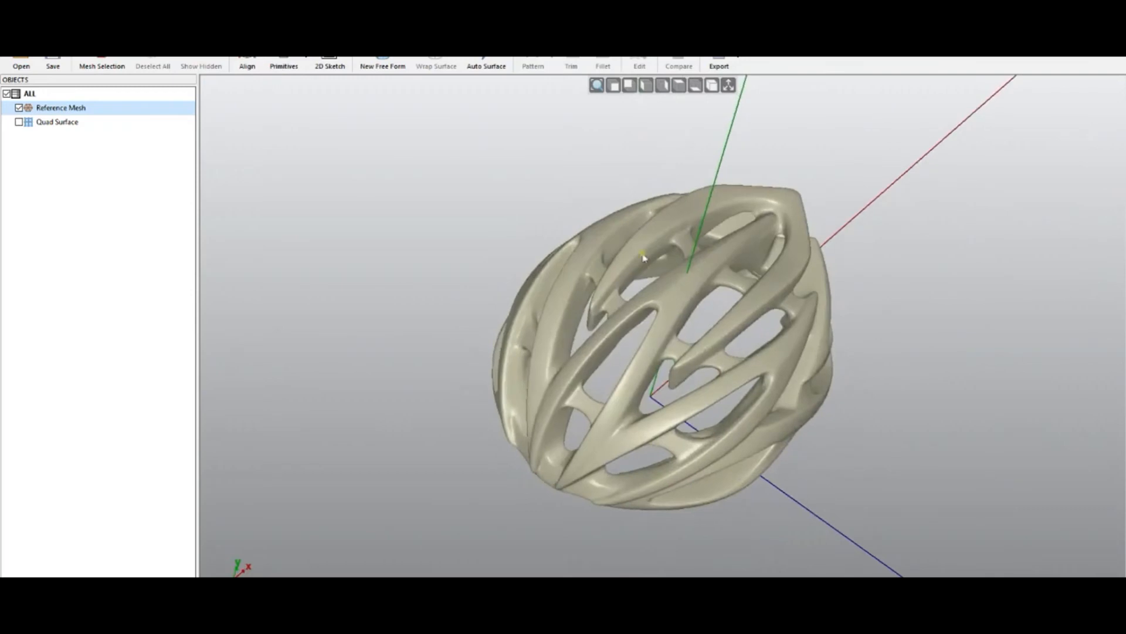
left_click(487, 64)
middle_click_drag(437, 322, 447, 424)
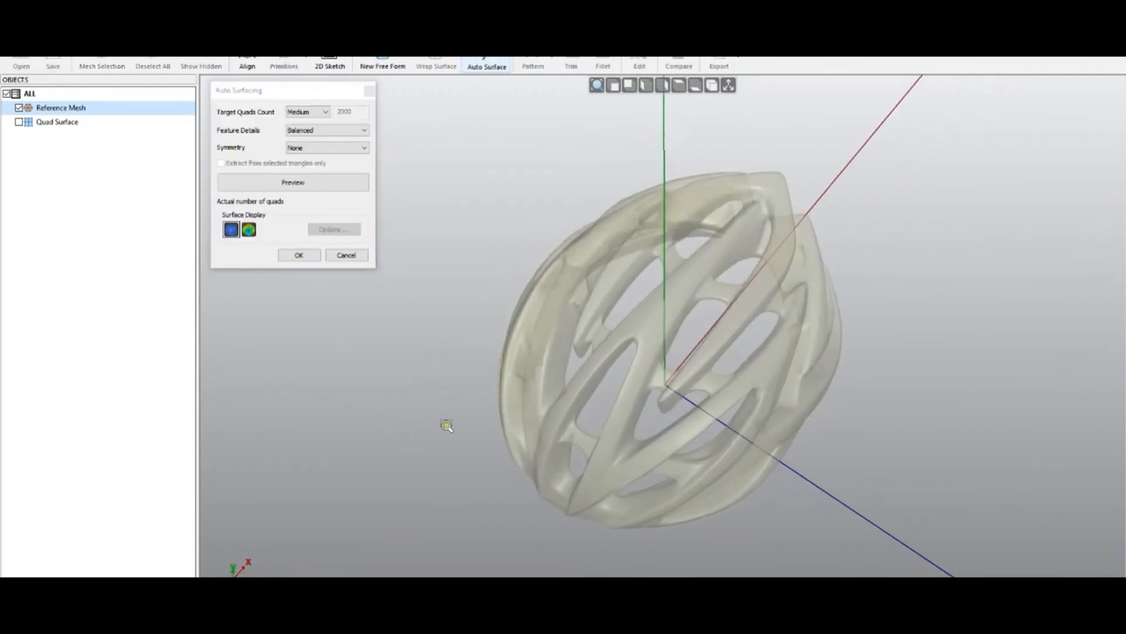
left_click(326, 148)
left_click(307, 166)
middle_click_drag(747, 366, 792, 493)
left_click(327, 147)
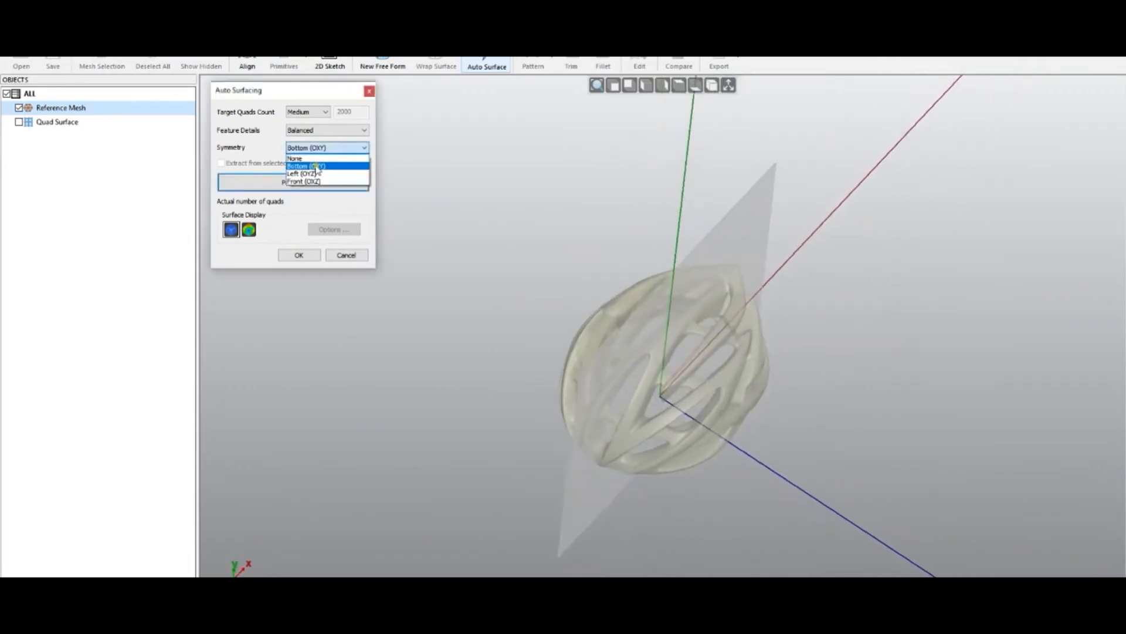
left_click(308, 176)
- Preview an Auto Surface of the helmet with Bottom (OXY) symmetry, Medium quads and Balanced details
middle_click_drag(639, 417, 622, 446)
left_click(320, 147)
left_click(307, 166)
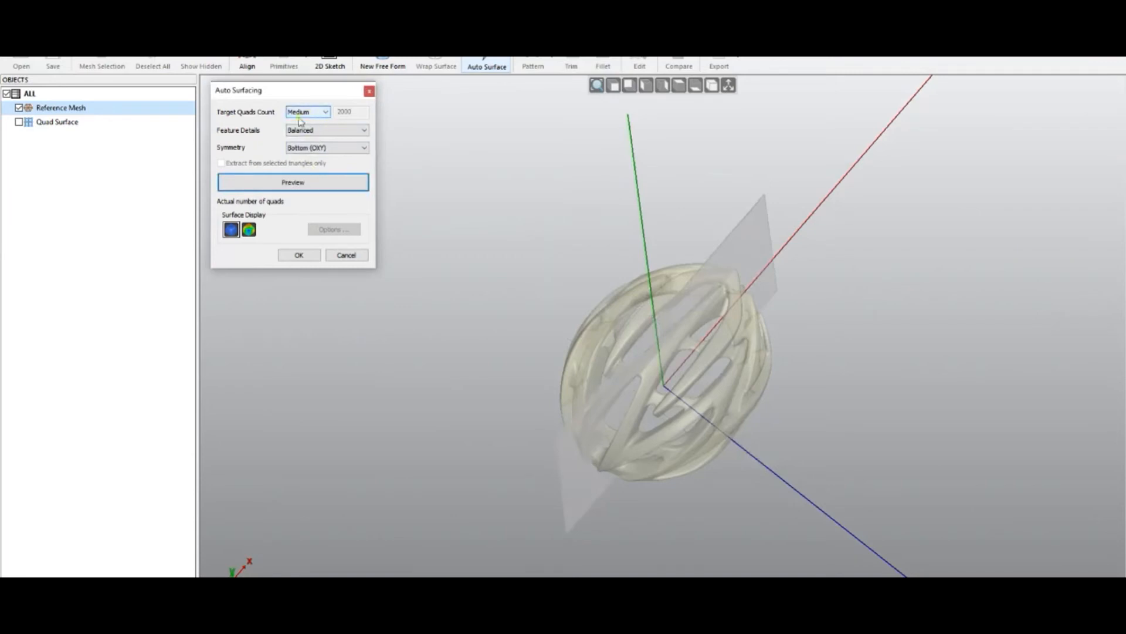
left_click(291, 184)
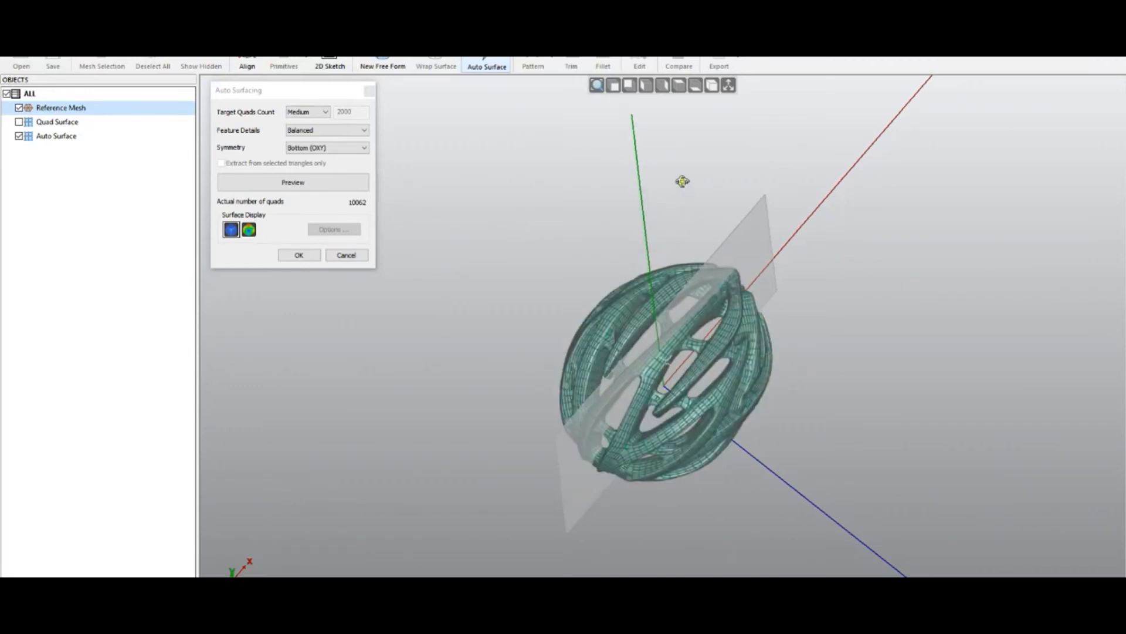
- Set the symmetry back to None, orbit the helmet preview, and hide the coordinate axes
middle_click_drag(682, 181, 681, 182)
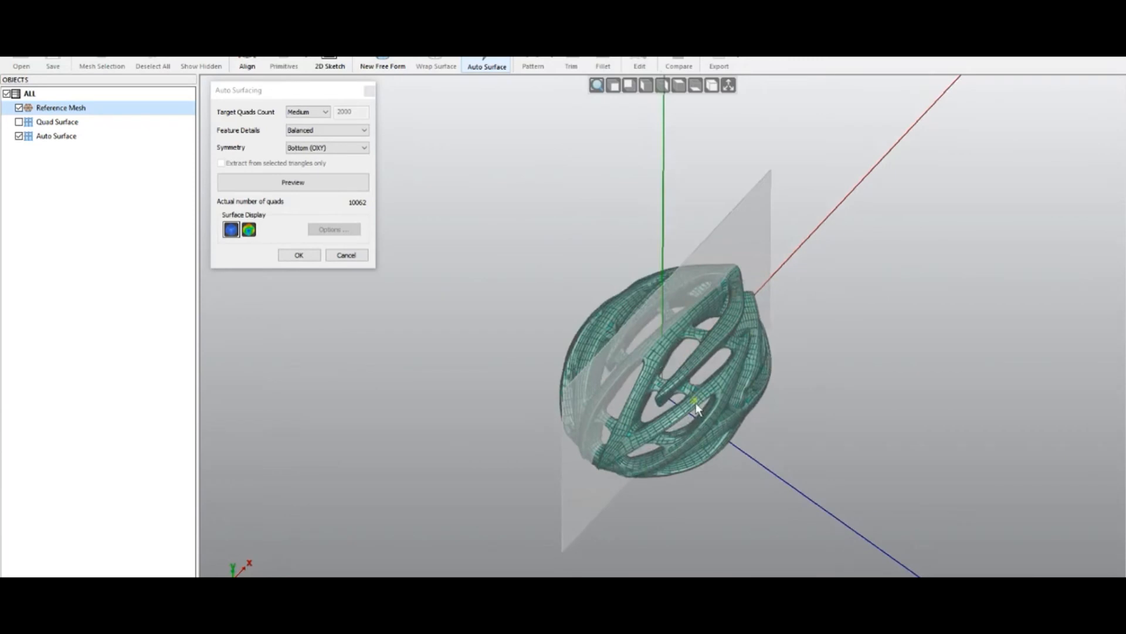
scroll(696, 408, "up", 5)
left_click(303, 148)
left_click(316, 157)
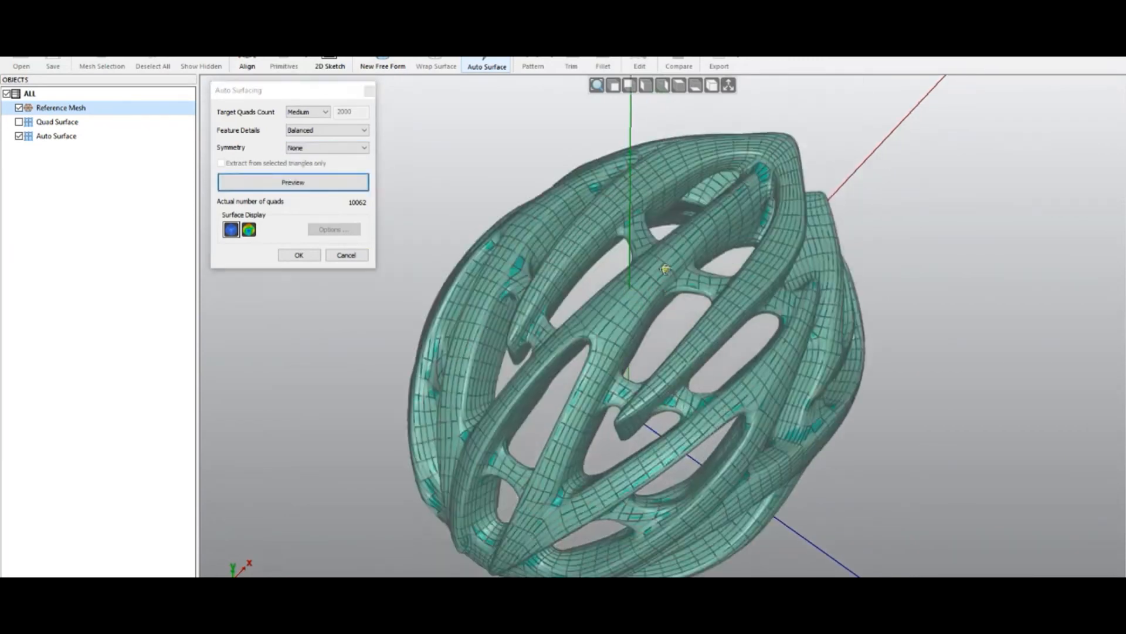
middle_click_drag(664, 249, 660, 227)
left_click(637, 361)
middle_click_drag(612, 481, 627, 411)
left_click(728, 85)
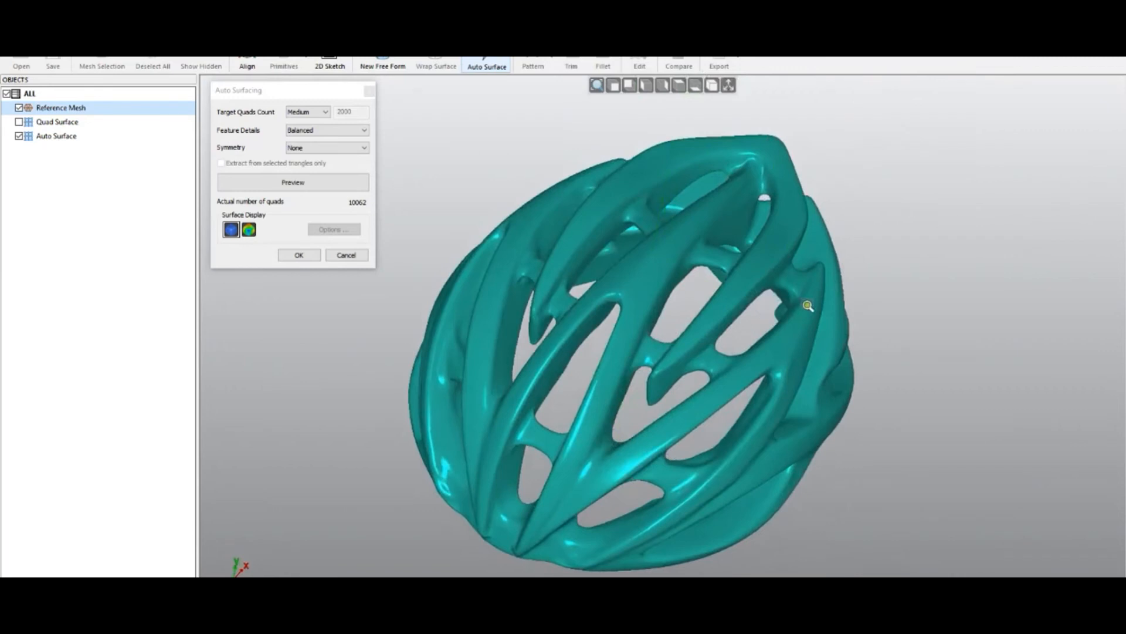
- Inspect the helmet preview from several angles including the top view, then cancel Auto Surface
left_click(21, 110)
middle_click_drag(623, 414, 595, 327)
left_click_drag(801, 288, 487, 543)
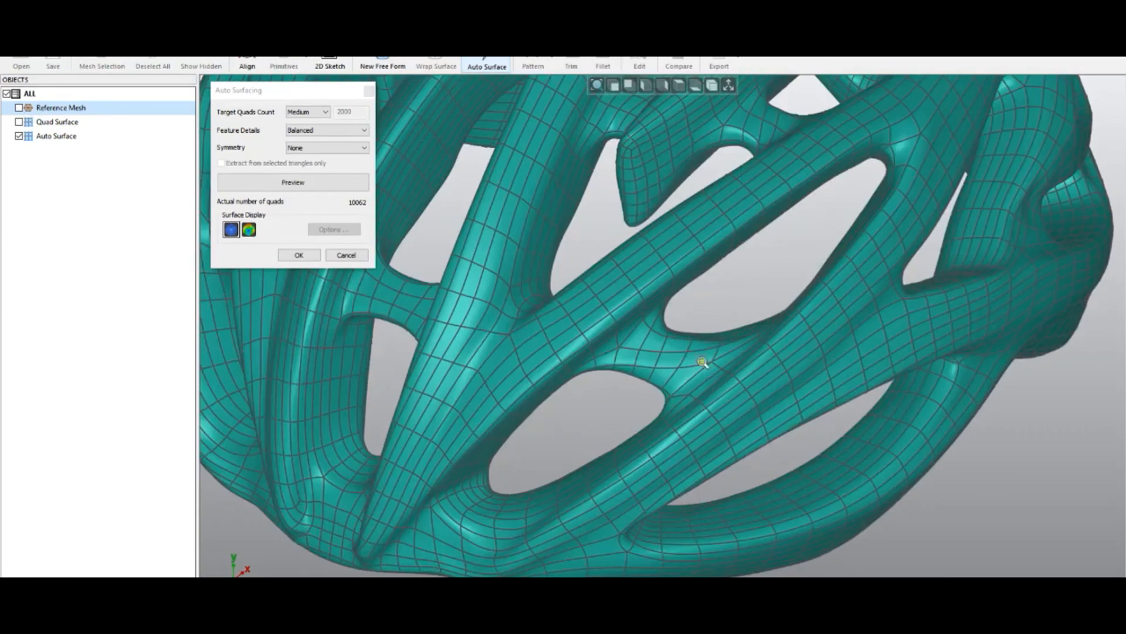
scroll(660, 412, "down", 3)
middle_click_drag(652, 458, 755, 407)
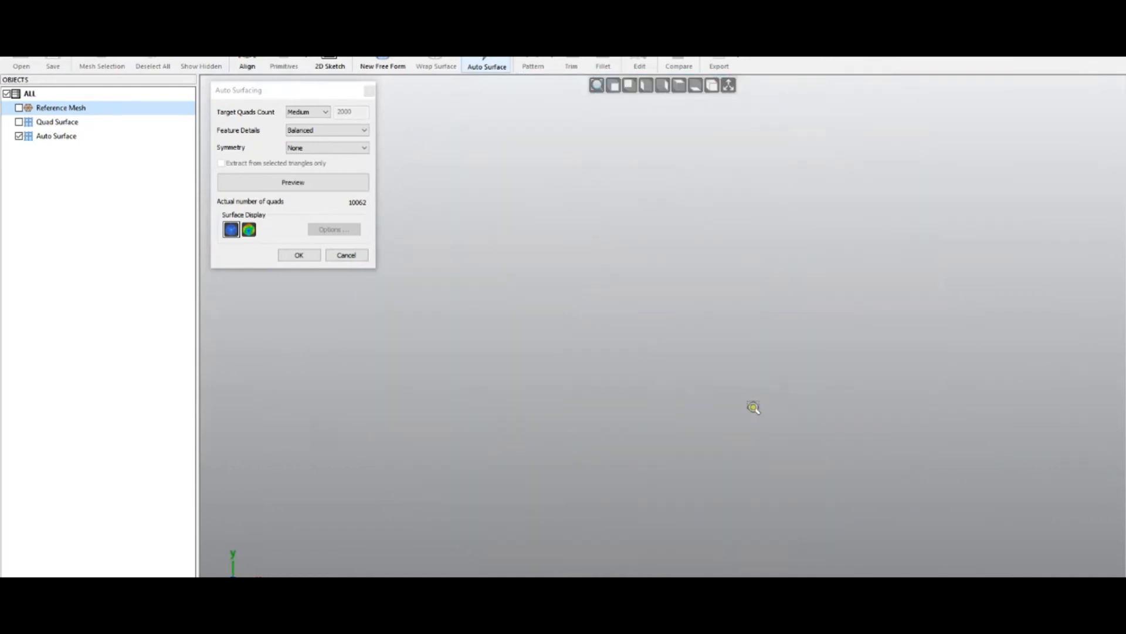
right_click(689, 383)
left_click(20, 108)
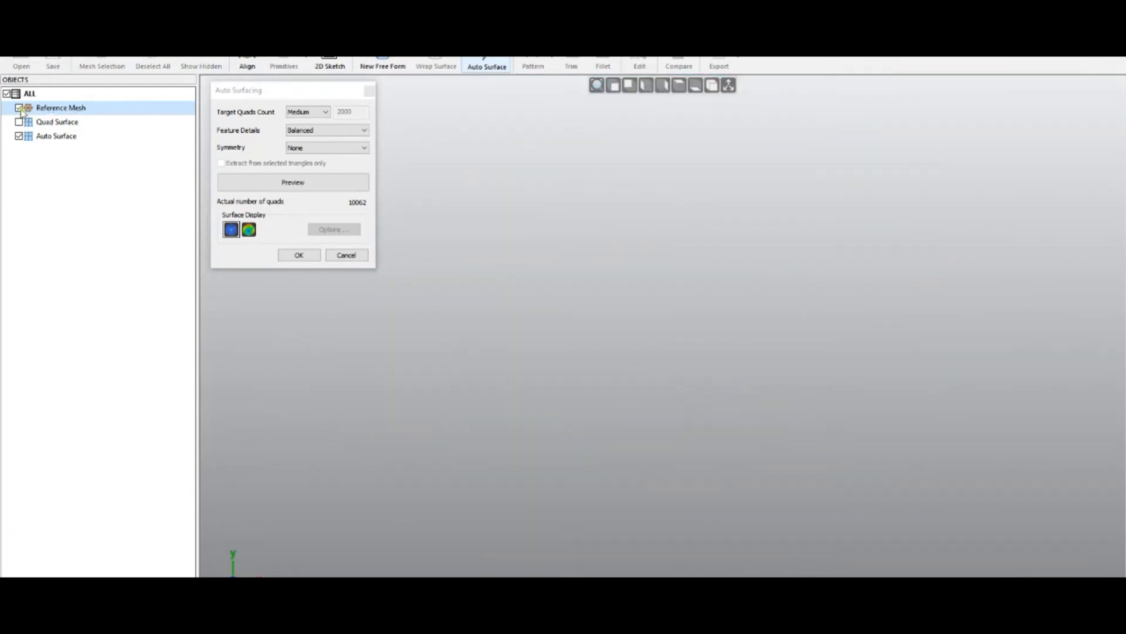
right_click(566, 273)
left_click(611, 282)
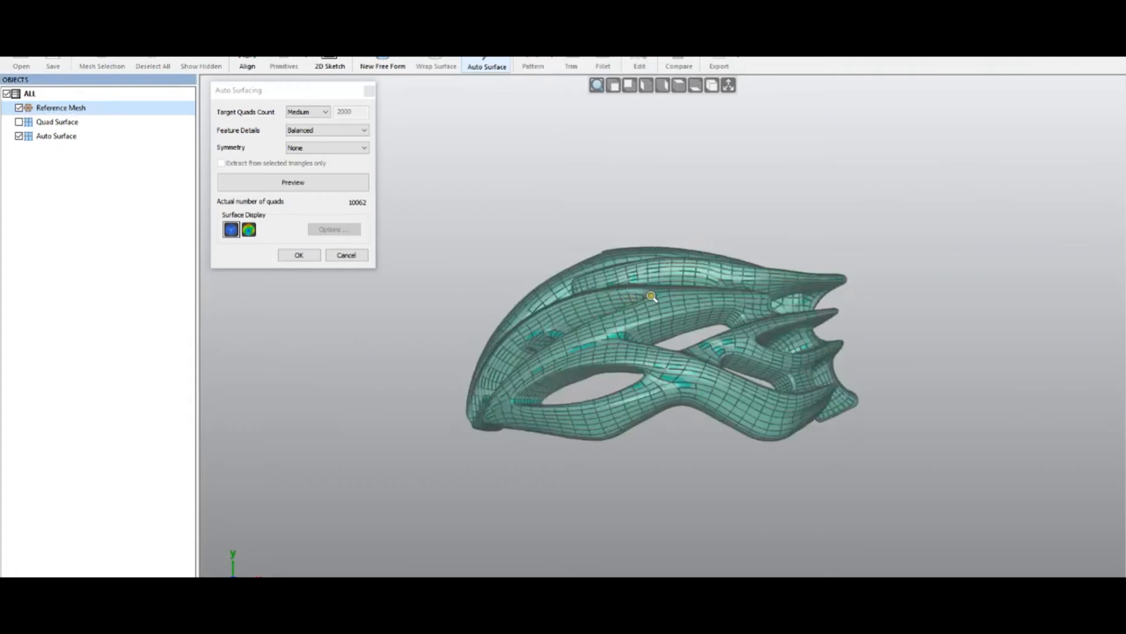
key("ctrl+5")
left_click_drag(481, 236, 715, 495)
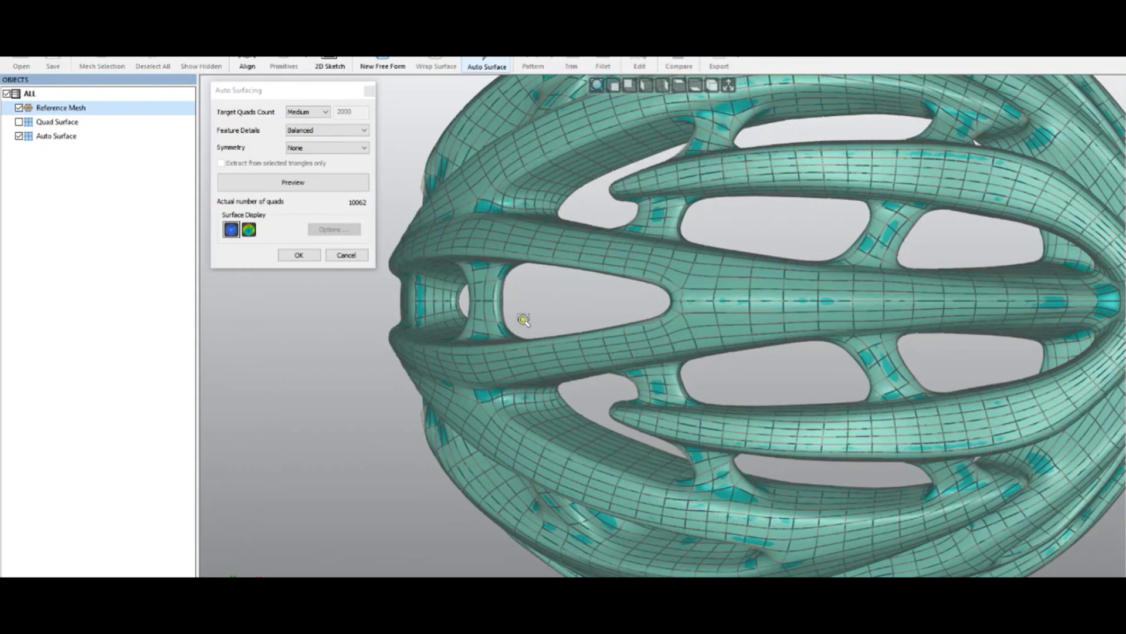
left_click(354, 256)
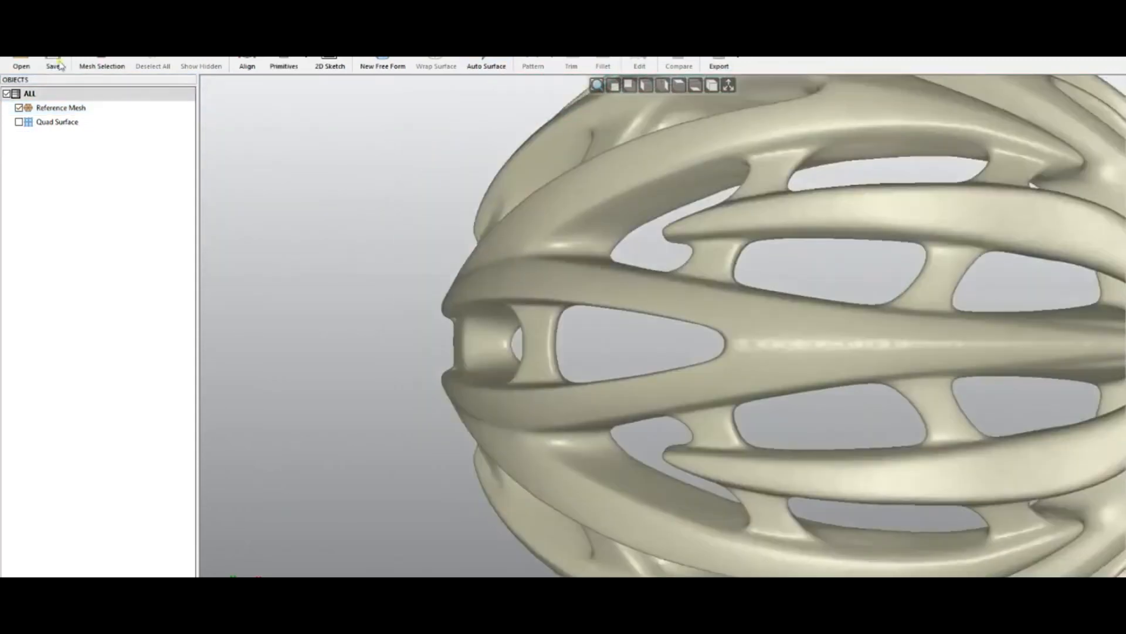
- Open the next part file without saving the helmet changes and orbit the new bracket-shaped part
left_click(14, 31)
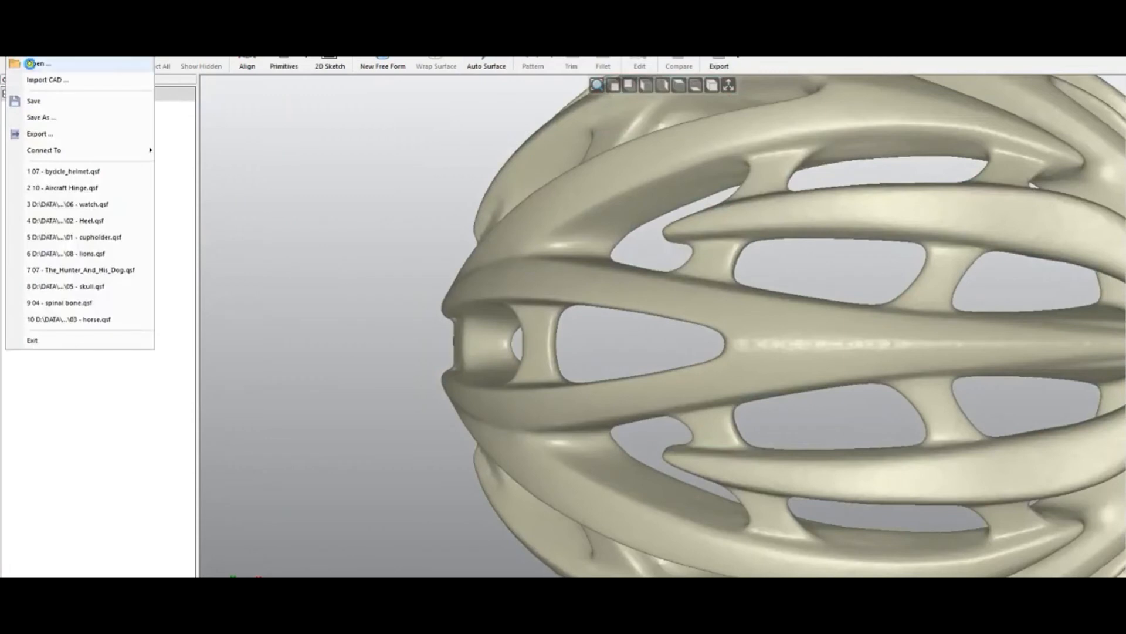
left_click(38, 63)
left_click(579, 346)
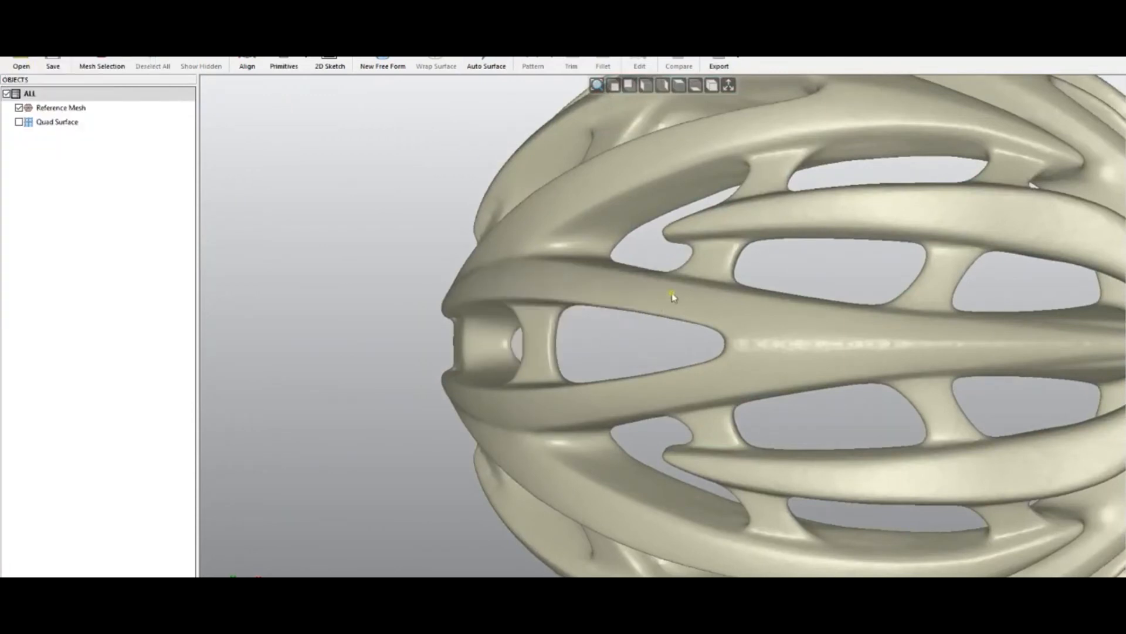
double_click(647, 335)
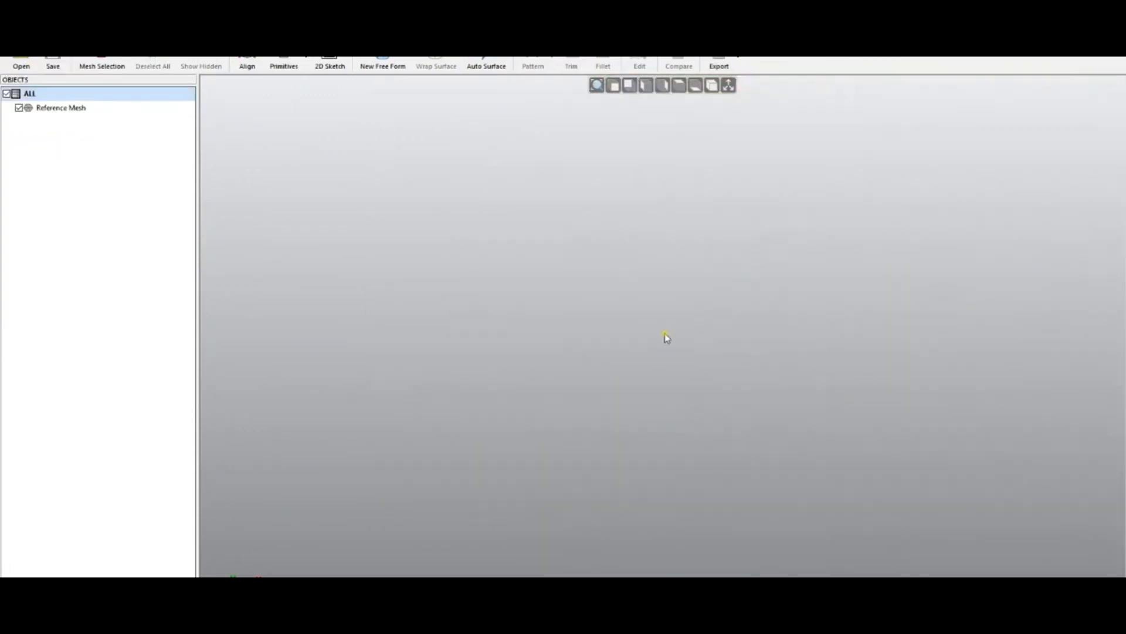
middle_click_drag(641, 280, 711, 339)
scroll(714, 345, "up", 3)
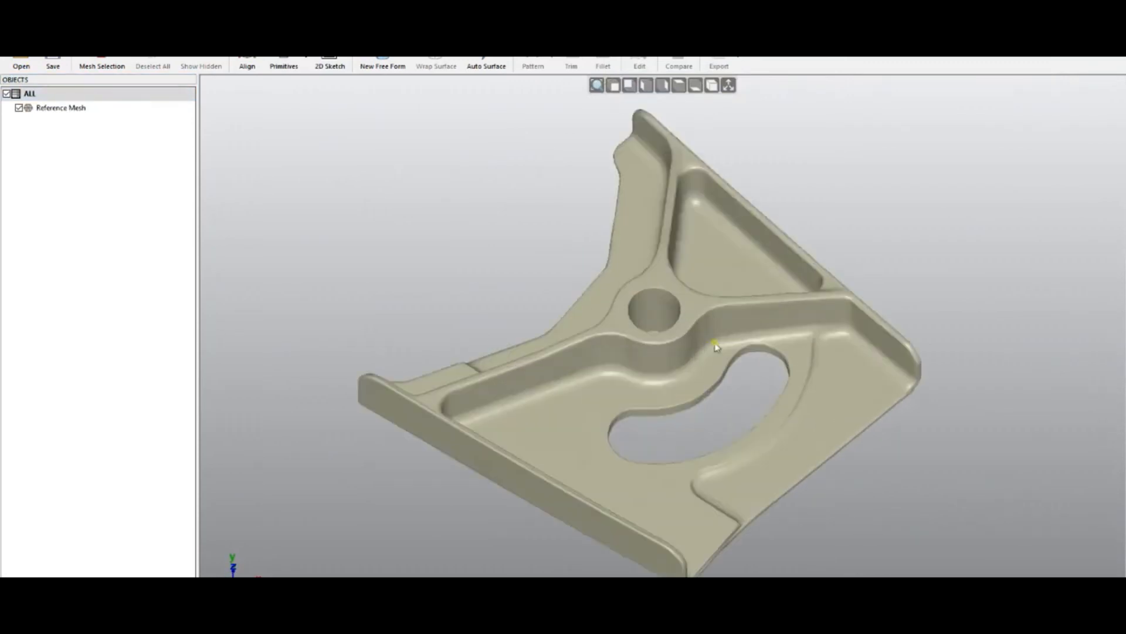
- Generate an Auto Surface of the bracket with Medium quads, Balanced details and no symmetry, and accept it
left_click(487, 62)
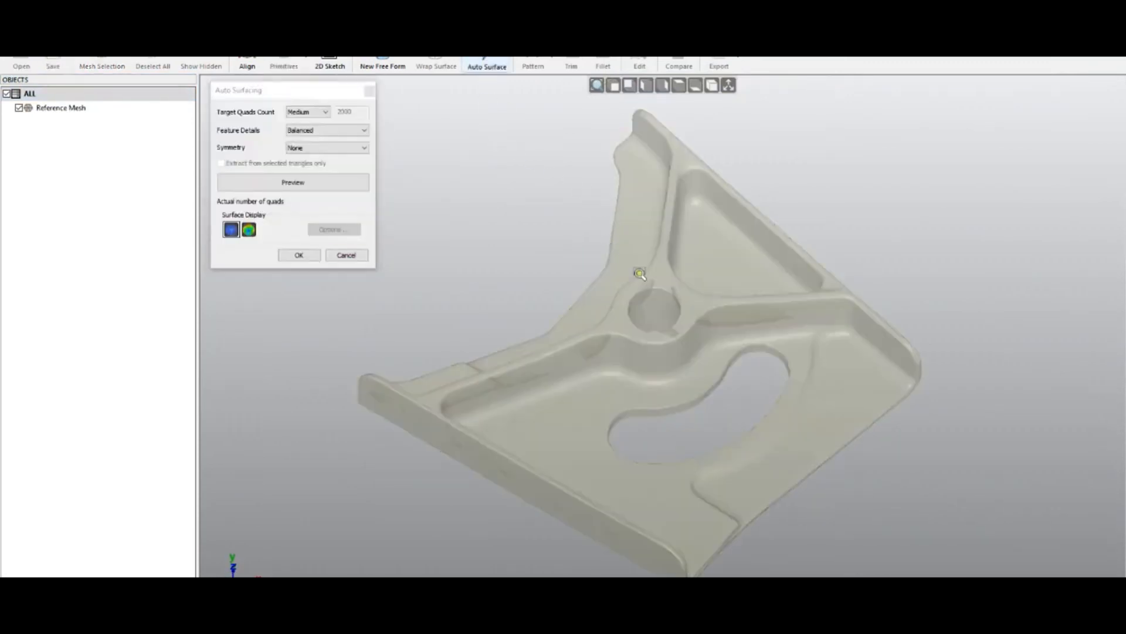
left_click(315, 182)
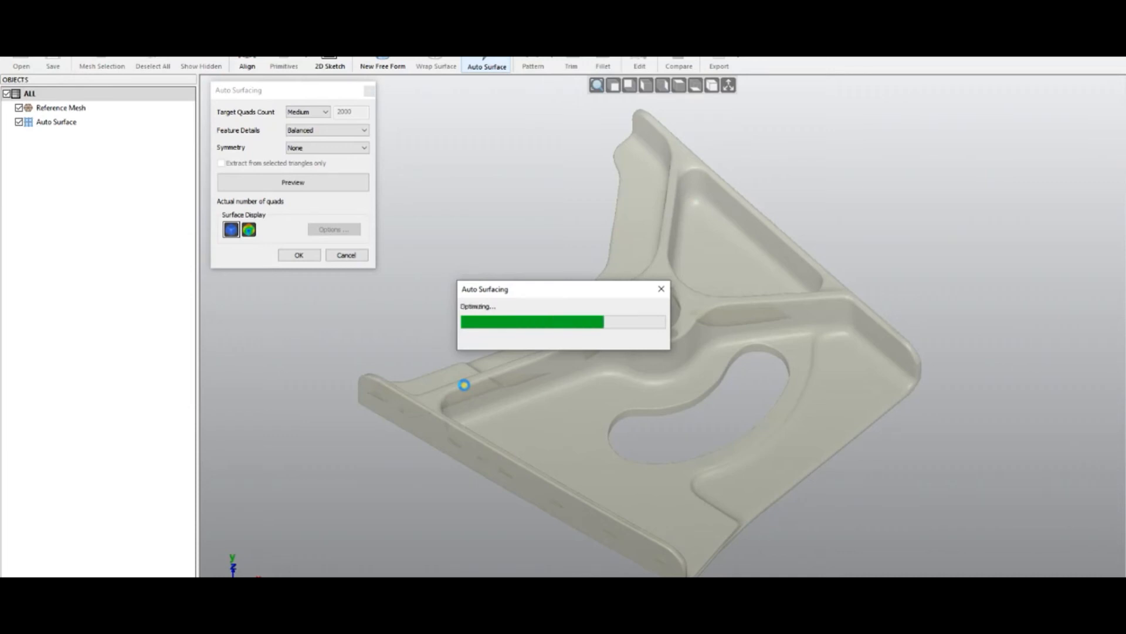
middle_click_drag(638, 319, 633, 275)
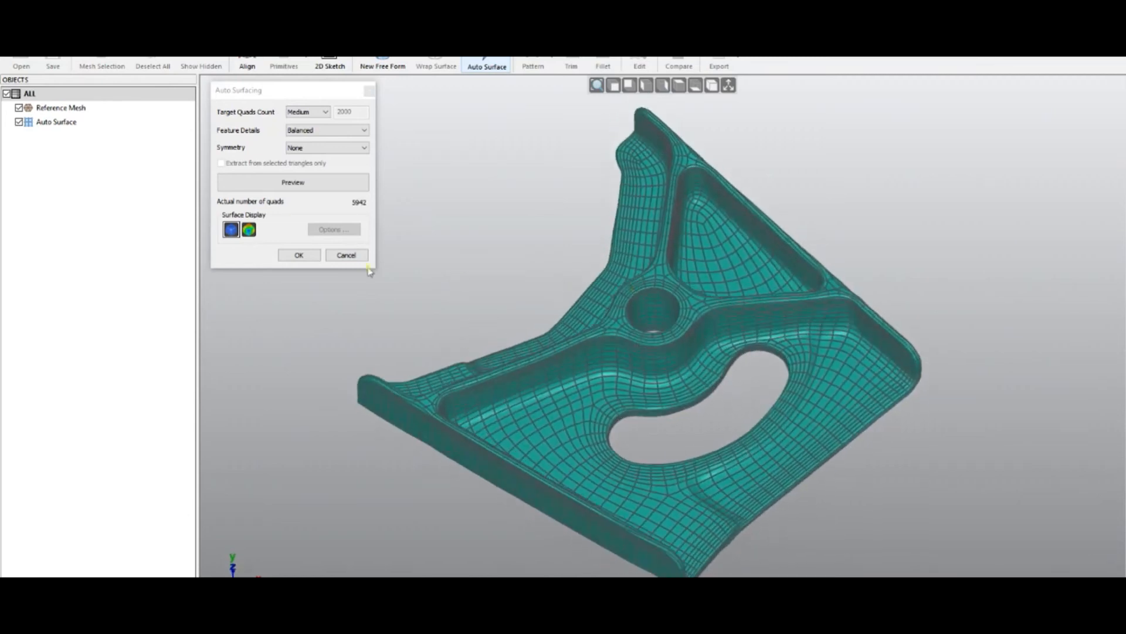
left_click(299, 254)
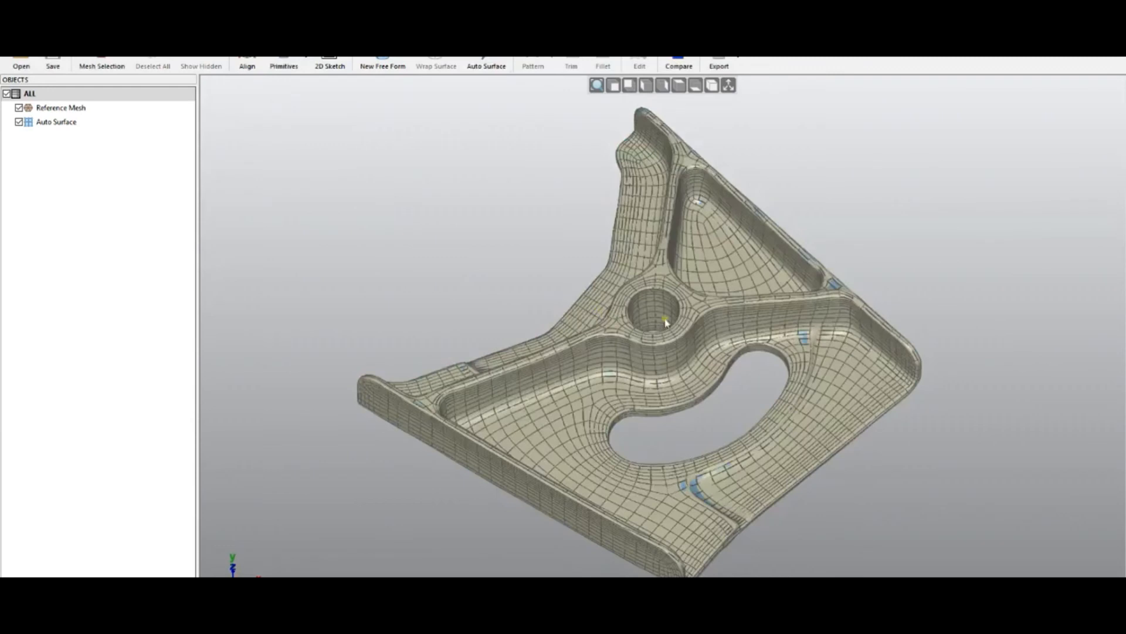
- Hide the reference mesh and inspect the bracket's auto surface from several angles
left_click(19, 108)
middle_click_drag(656, 329, 656, 428)
scroll(654, 318, "up", 3)
scroll(654, 318, "up", 4)
middle_click_drag(604, 357, 607, 253)
scroll(655, 300, "down", 5)
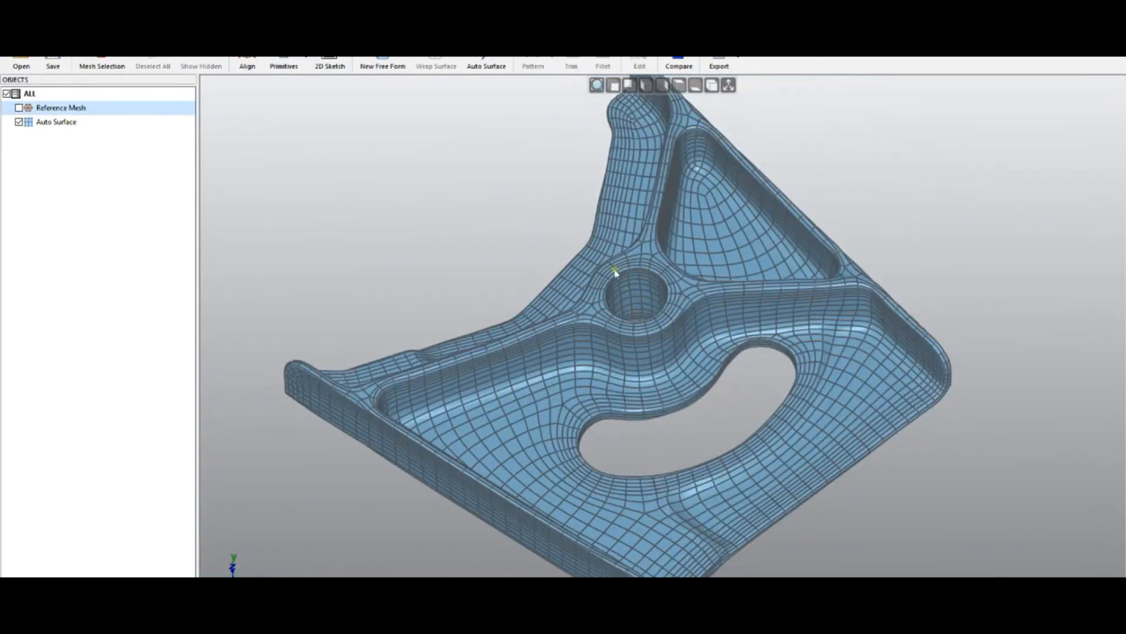
mouse_move(643, 266)
middle_mouse_down()
mouse_move(637, 296)
mouse_move(642, 282)
middle_mouse_up()
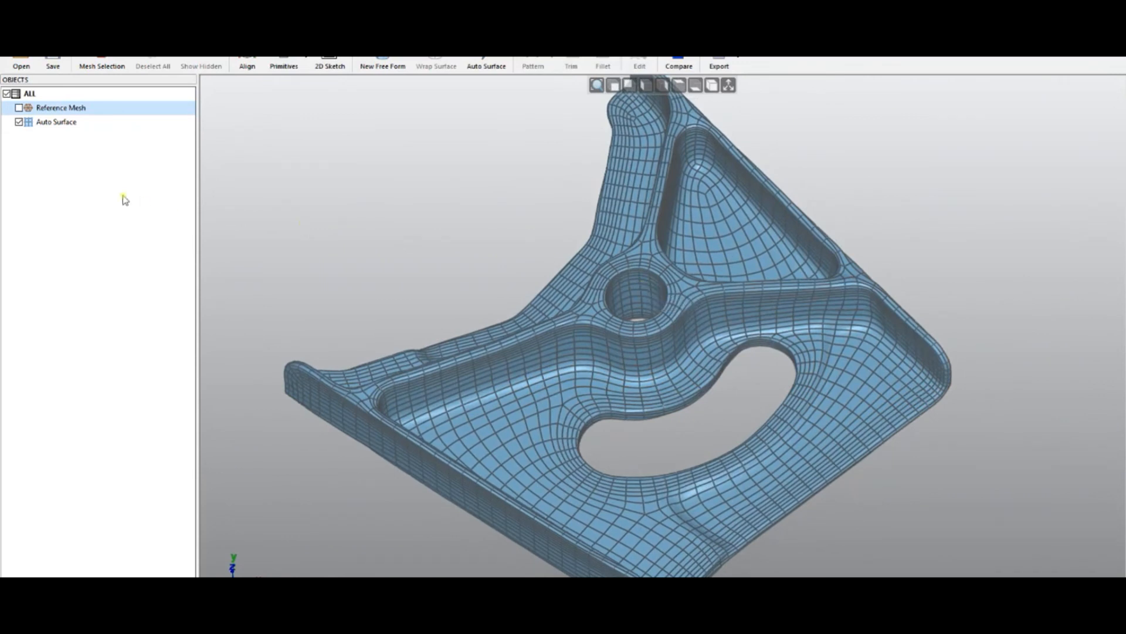
- Show only the reference mesh and select the central hole's inner wall with the magic wand at 2.32 degrees
left_click(19, 121)
left_click(19, 108)
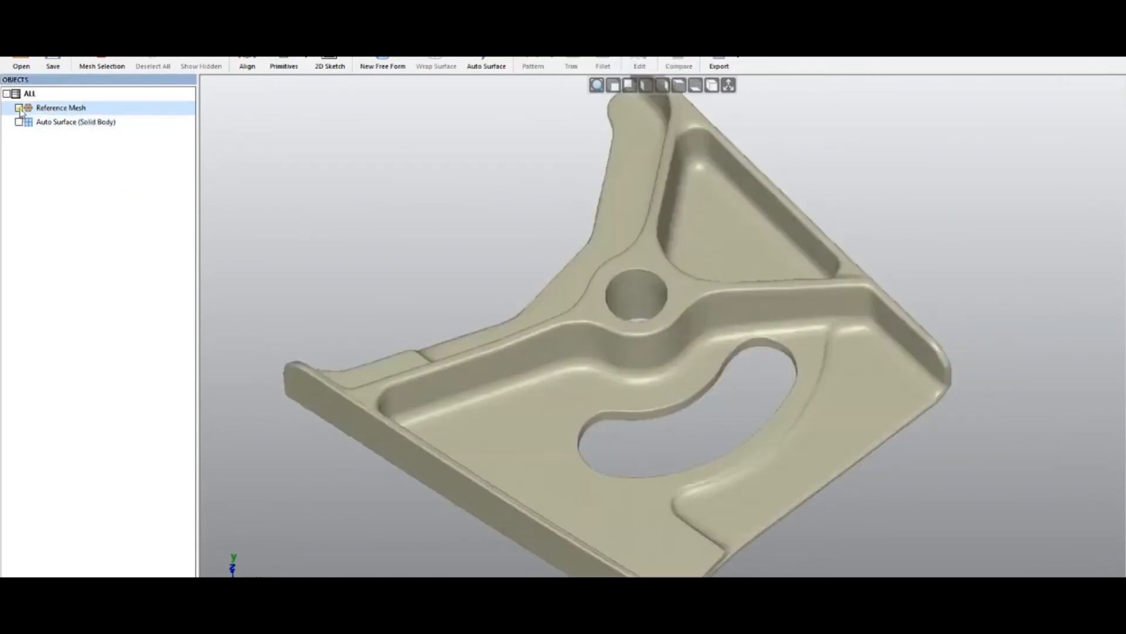
scroll(656, 330, "up", 5)
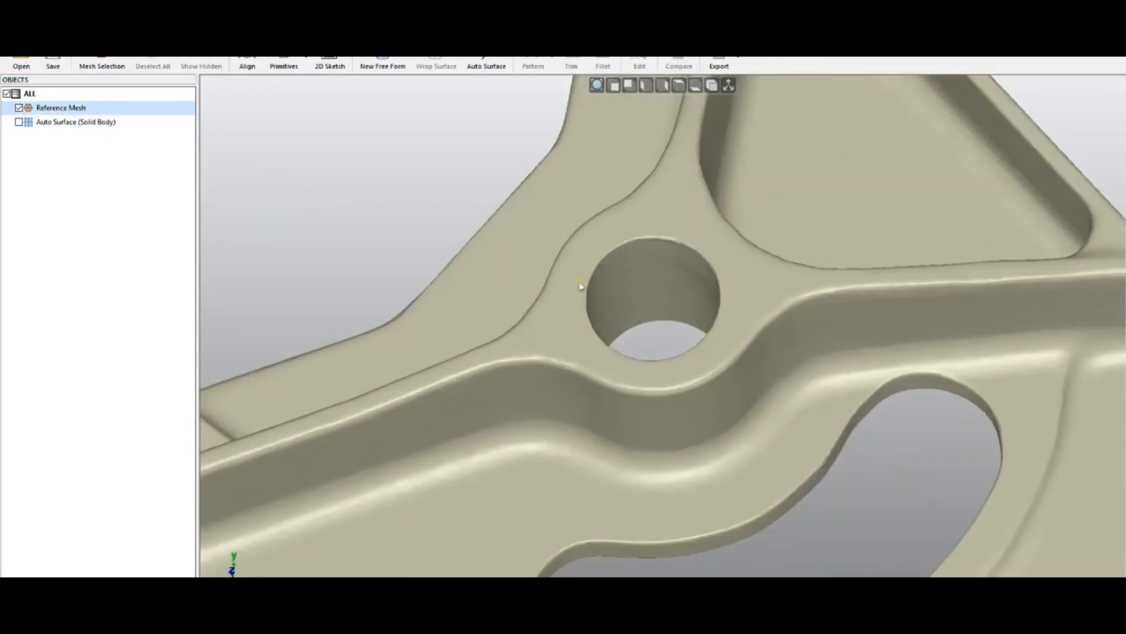
left_click(102, 66)
left_click(224, 113)
left_click(258, 126)
left_click(632, 272)
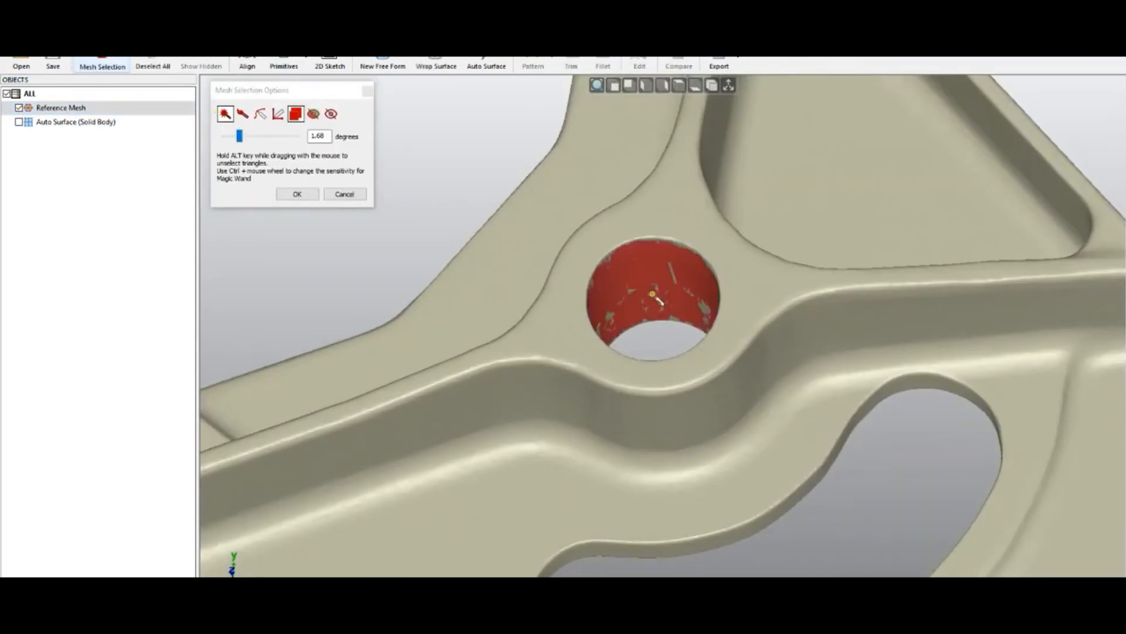
left_click_drag(235, 142, 246, 139)
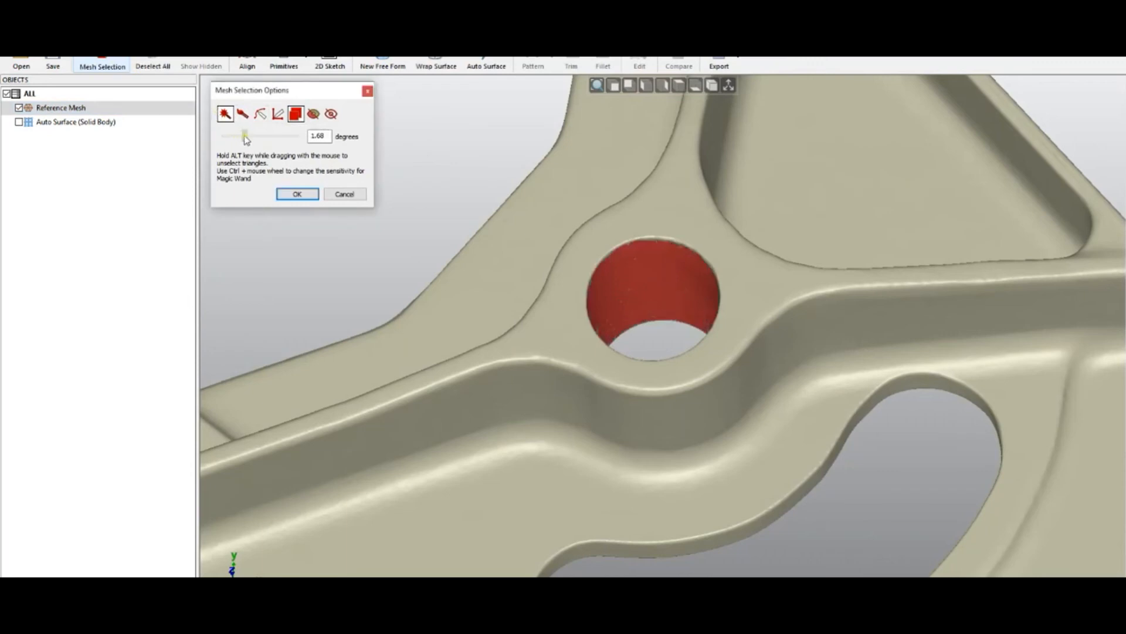
middle_click_drag(606, 264, 596, 221)
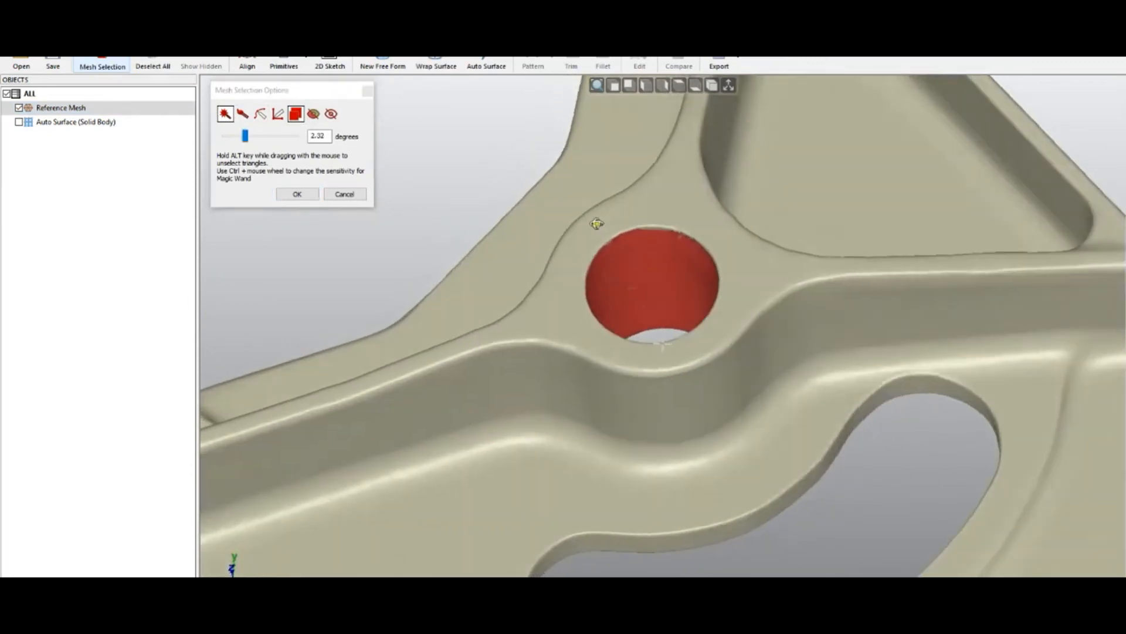
left_click(310, 195)
- Fit a cylinder primitive to the selected hole triangles
left_click(284, 65)
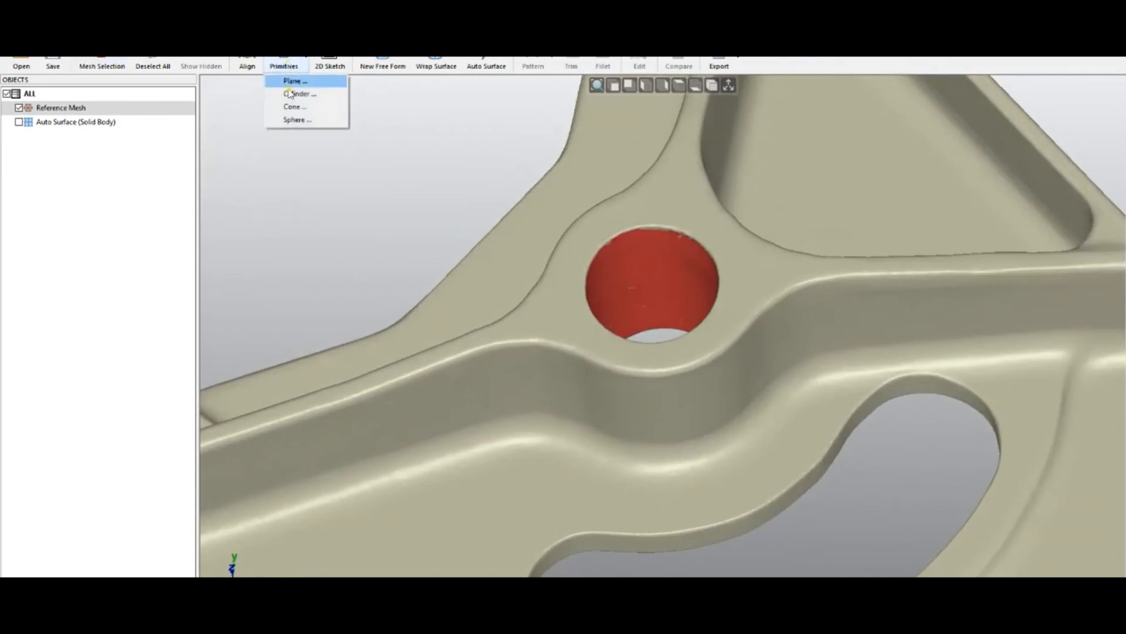
left_click(298, 94)
middle_click_drag(592, 278, 613, 410)
left_click(307, 387)
middle_click_drag(556, 305, 558, 264)
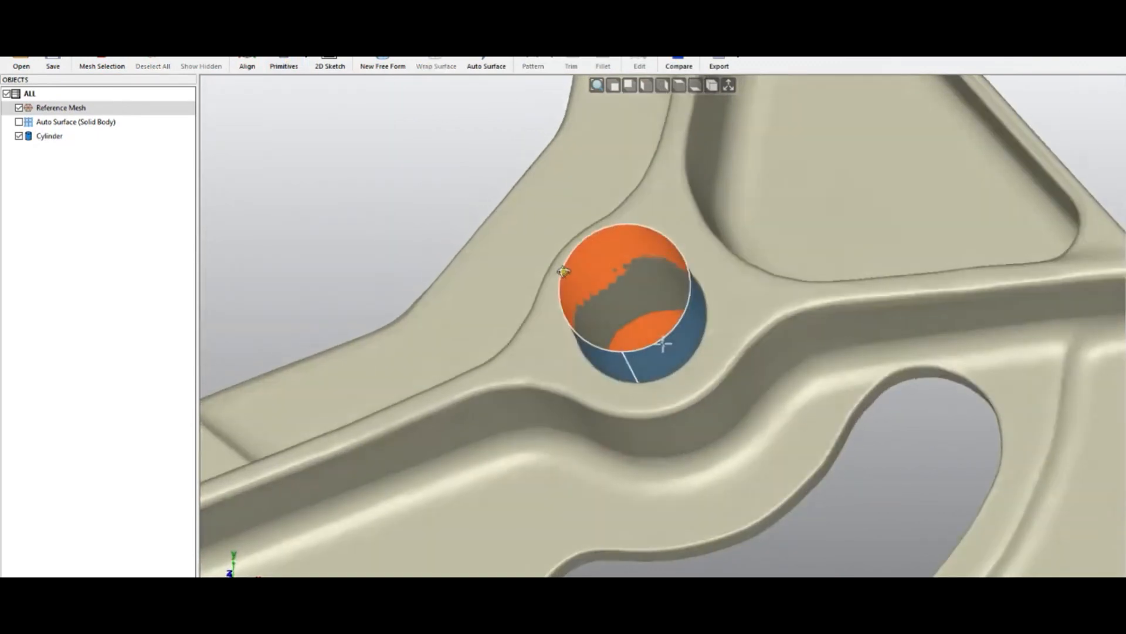
- Show the auto surface again and open it in Edit Surface
left_click(19, 122)
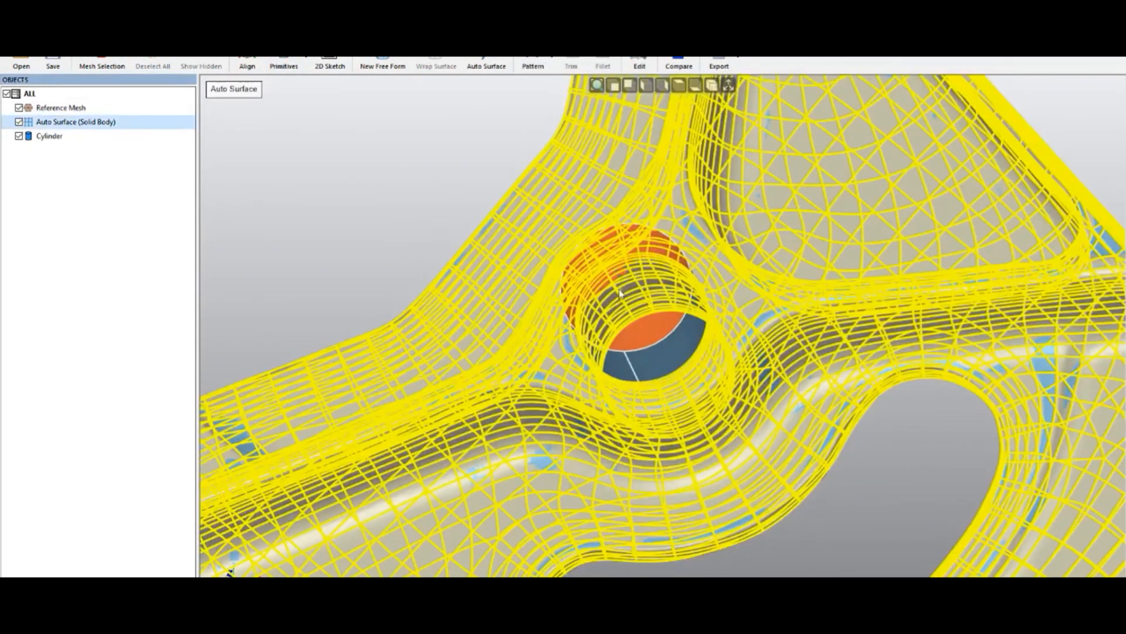
left_click(418, 195)
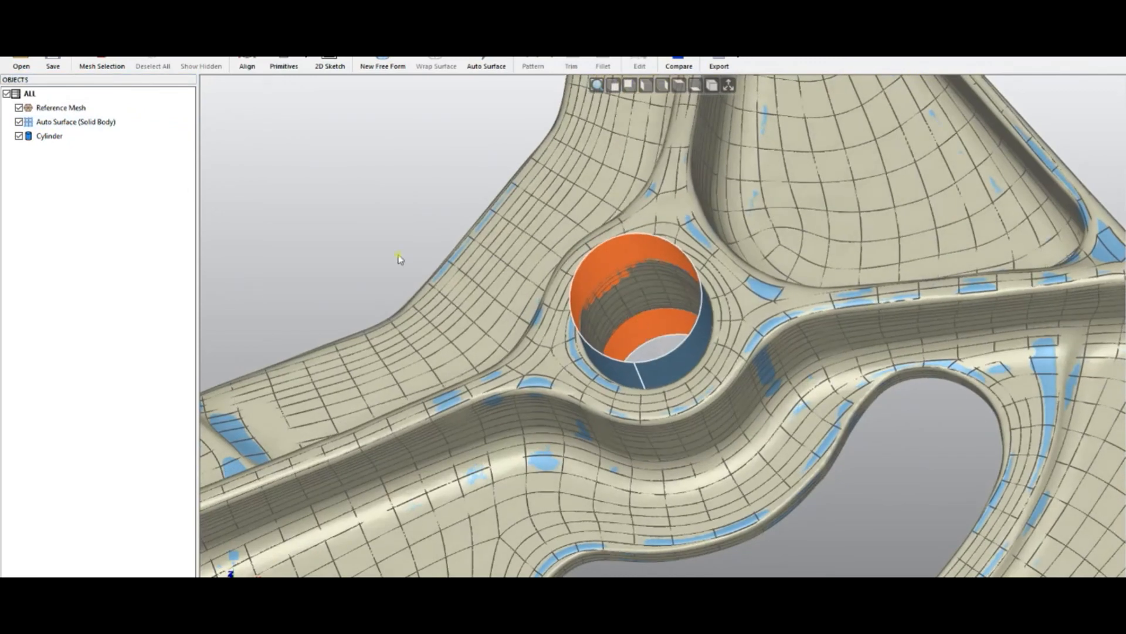
double_click(66, 122)
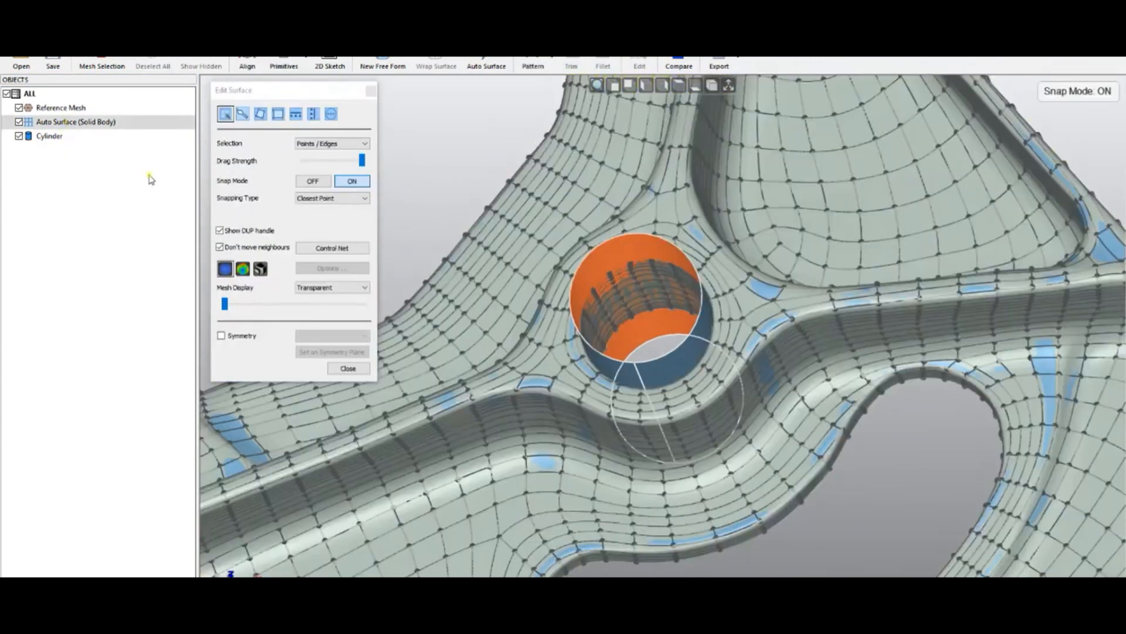
mouse_move(454, 201)
middle_mouse_down()
mouse_move(466, 254)
mouse_move(467, 207)
middle_mouse_up()
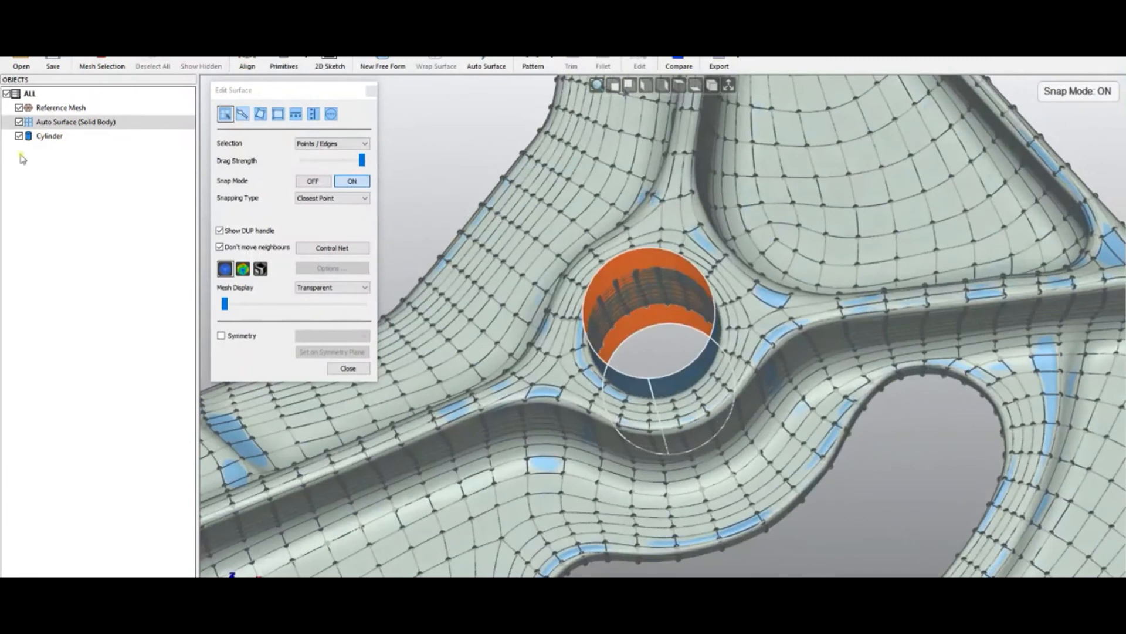
- Select the cylinder and snap the surface's hole edges to it with Offset by reference surfaces, then close the editor
left_click(19, 136)
left_click(19, 137)
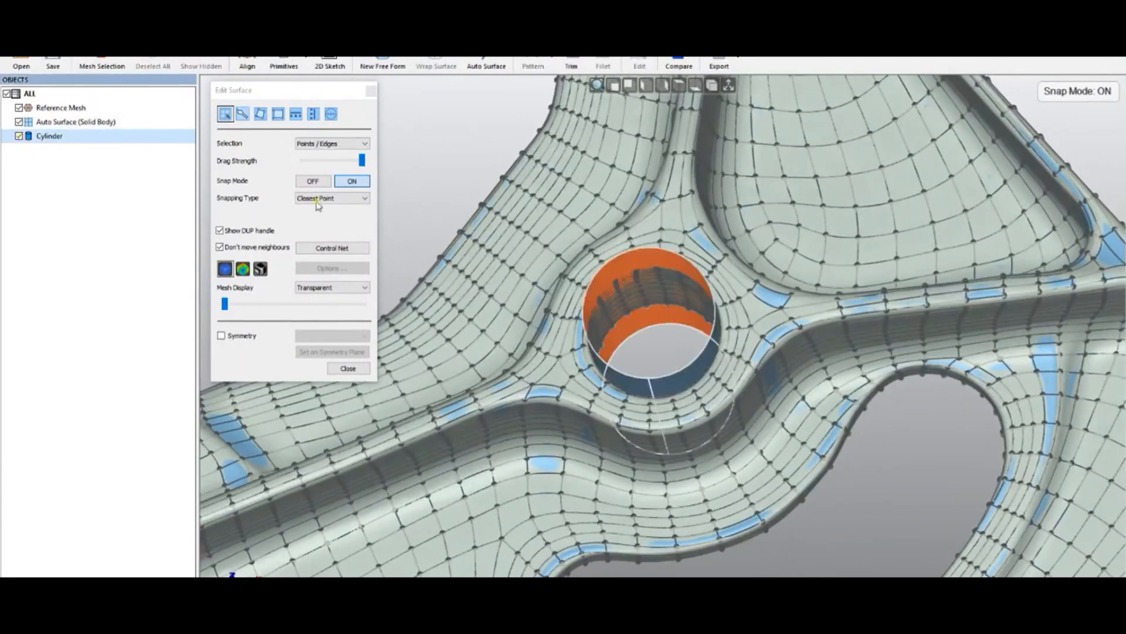
left_click(331, 114)
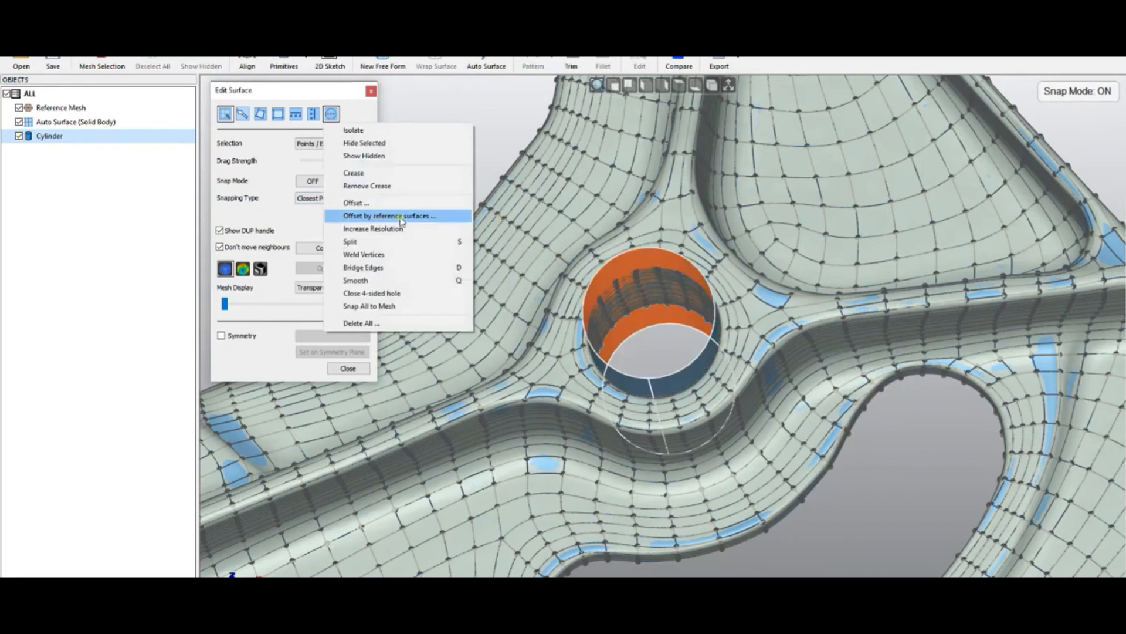
left_click(354, 99)
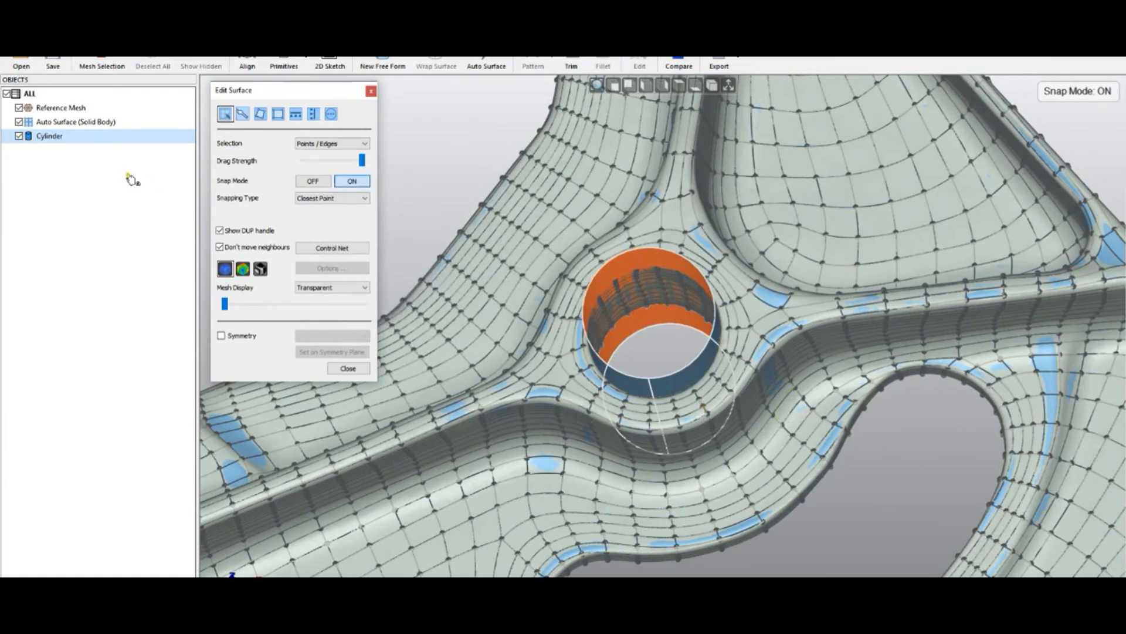
mouse_move(663, 348)
middle_mouse_down()
mouse_move(663, 367)
mouse_move(653, 342)
middle_mouse_up()
scroll(654, 342, "up", 2)
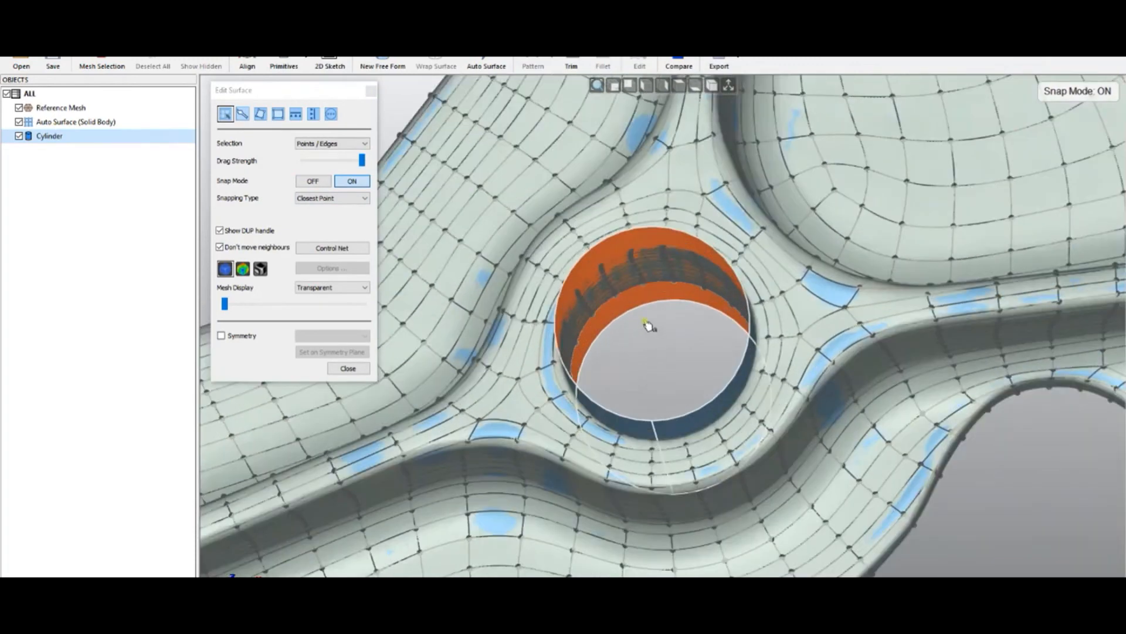
left_click(331, 115)
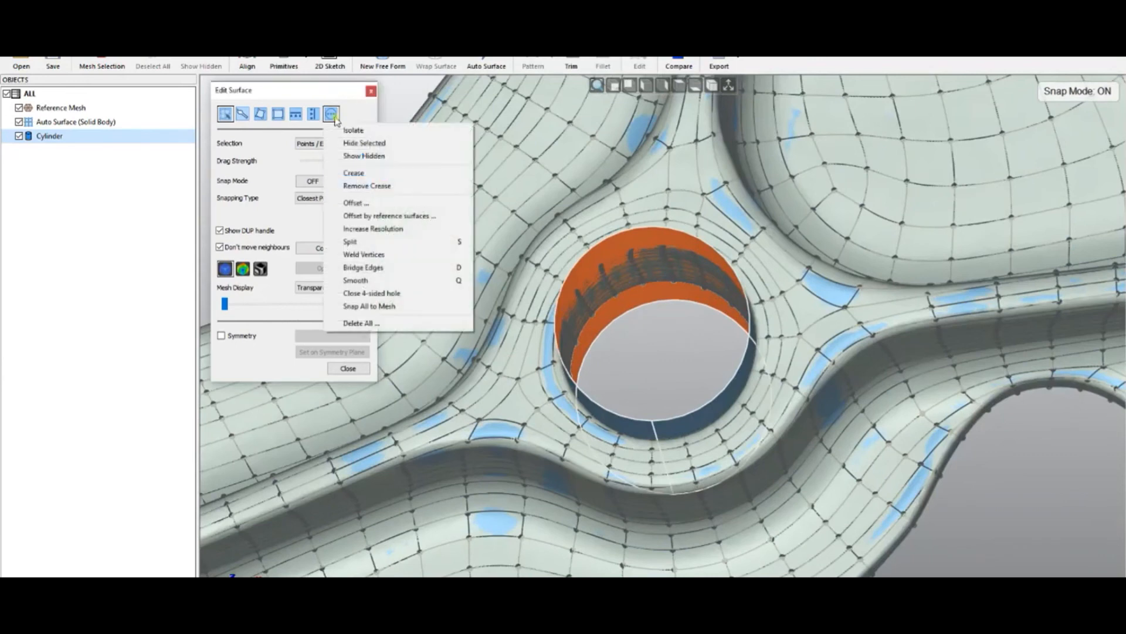
left_click(414, 216)
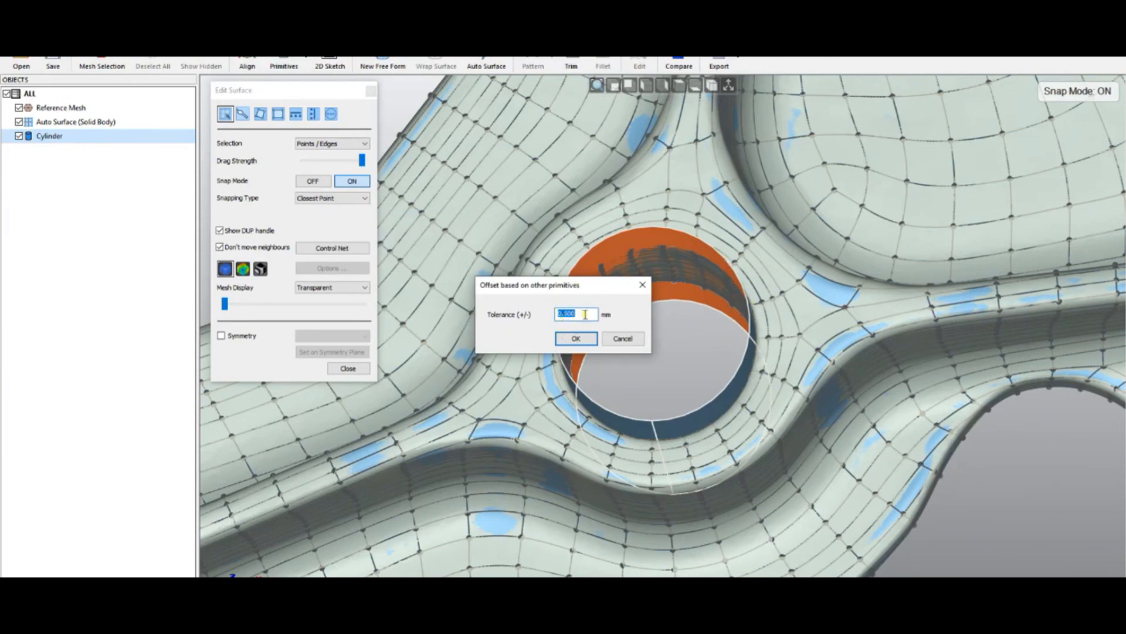
left_click(575, 338)
middle_click_drag(673, 339, 683, 367)
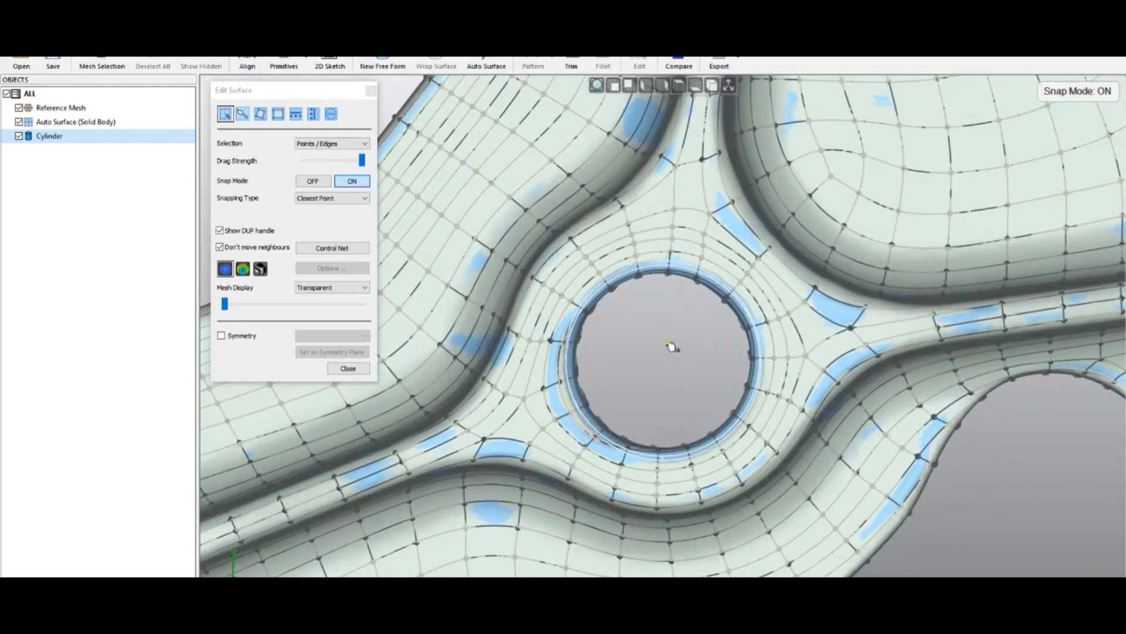
scroll(672, 346, "up", 3)
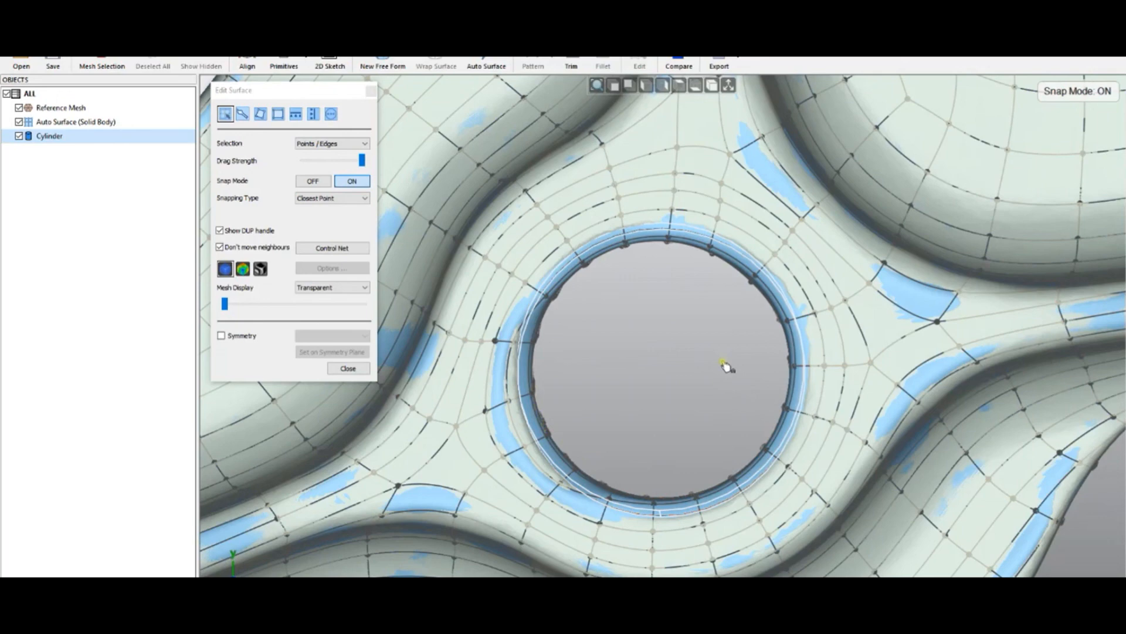
left_click(362, 373)
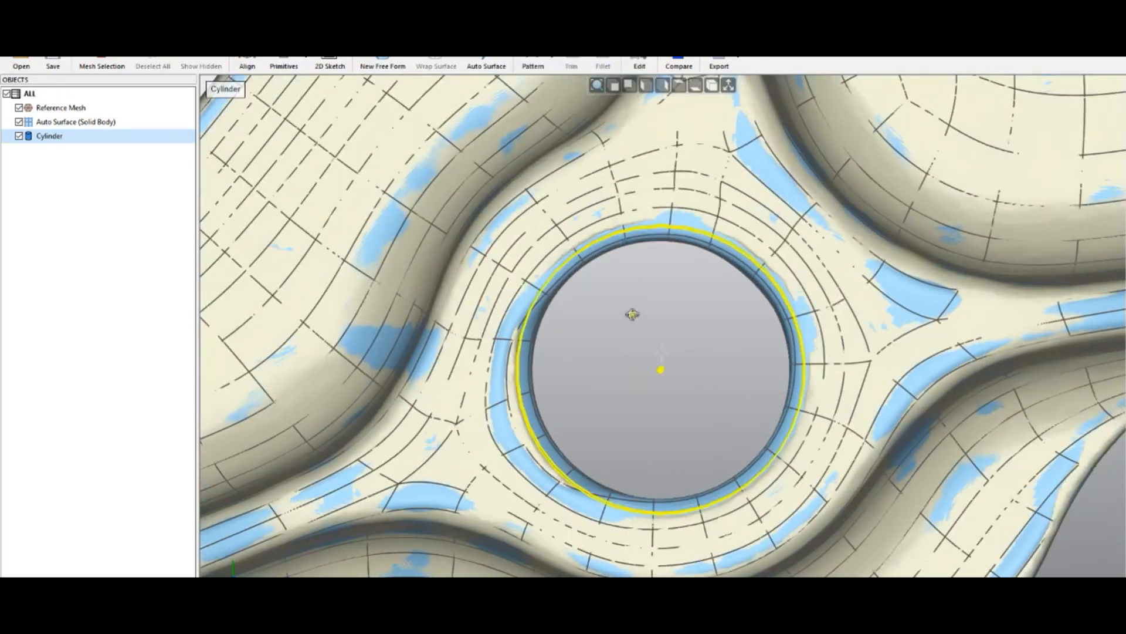
- Hide the reference mesh, select the auto surface together with the cylinder, and open Trim on them
middle_click_drag(631, 314, 629, 294)
scroll(405, 276, "down", 5)
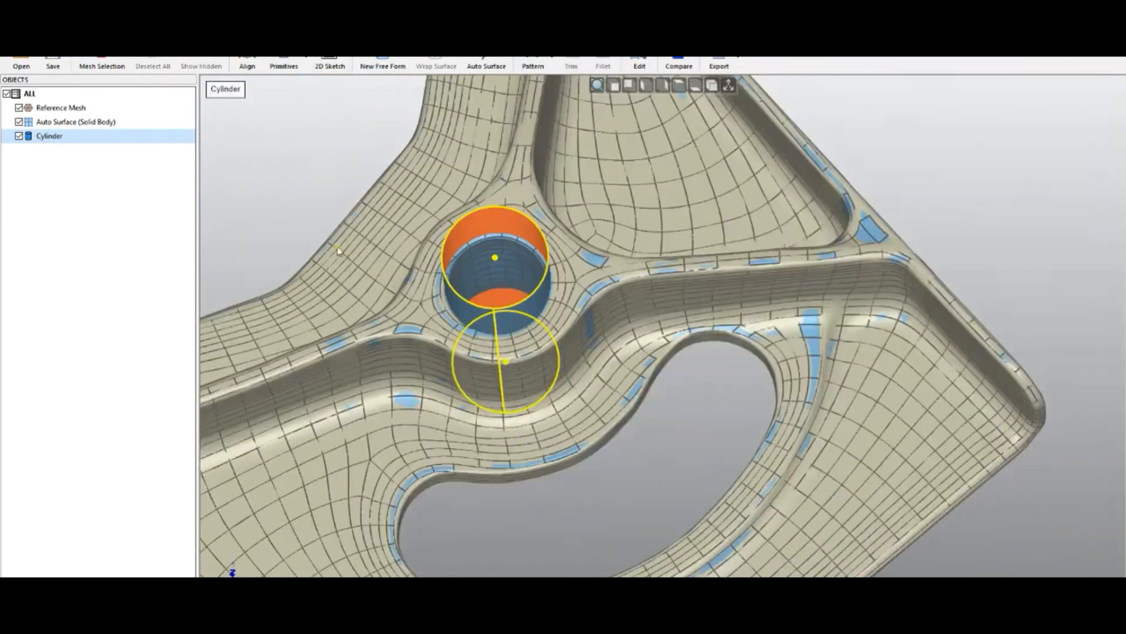
left_click(18, 108)
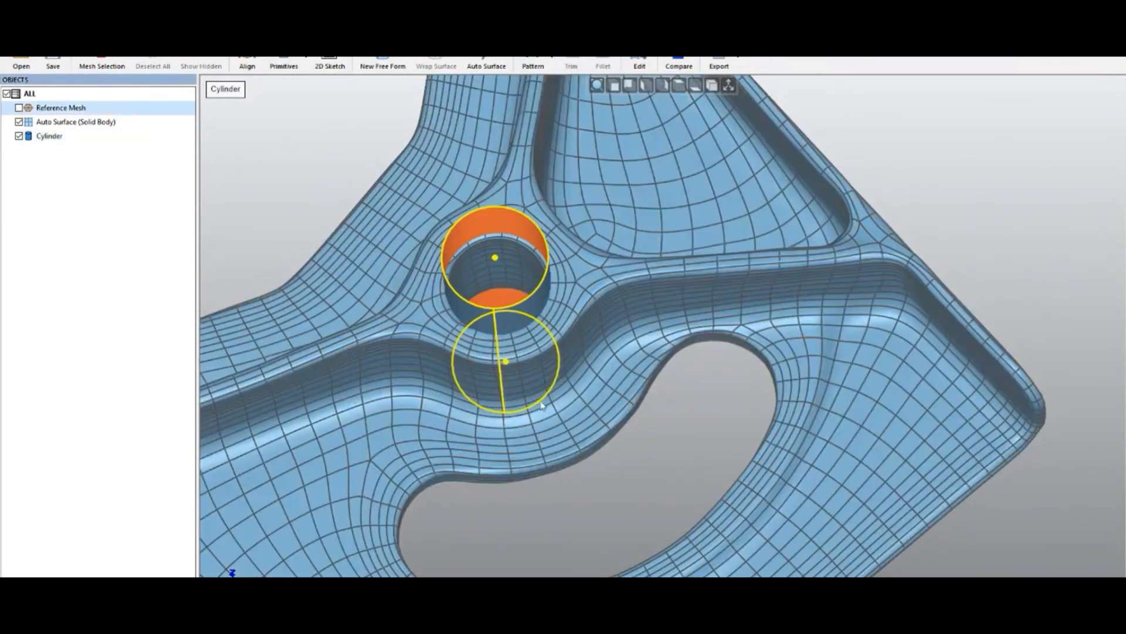
left_click(656, 460)
left_click(627, 374)
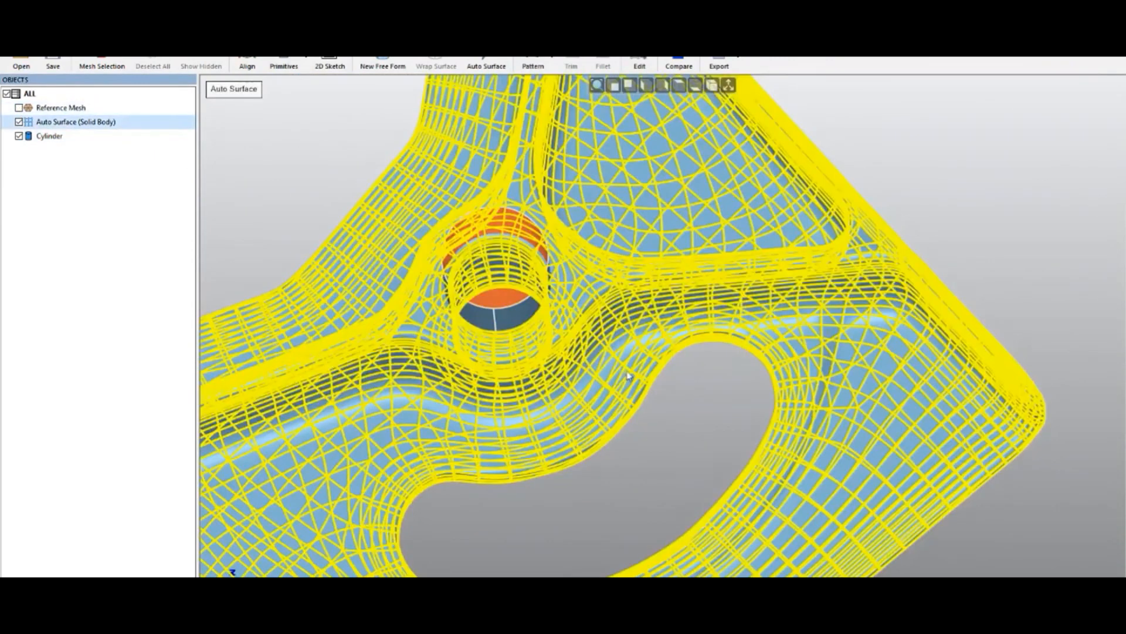
left_click(521, 336, "ctrl")
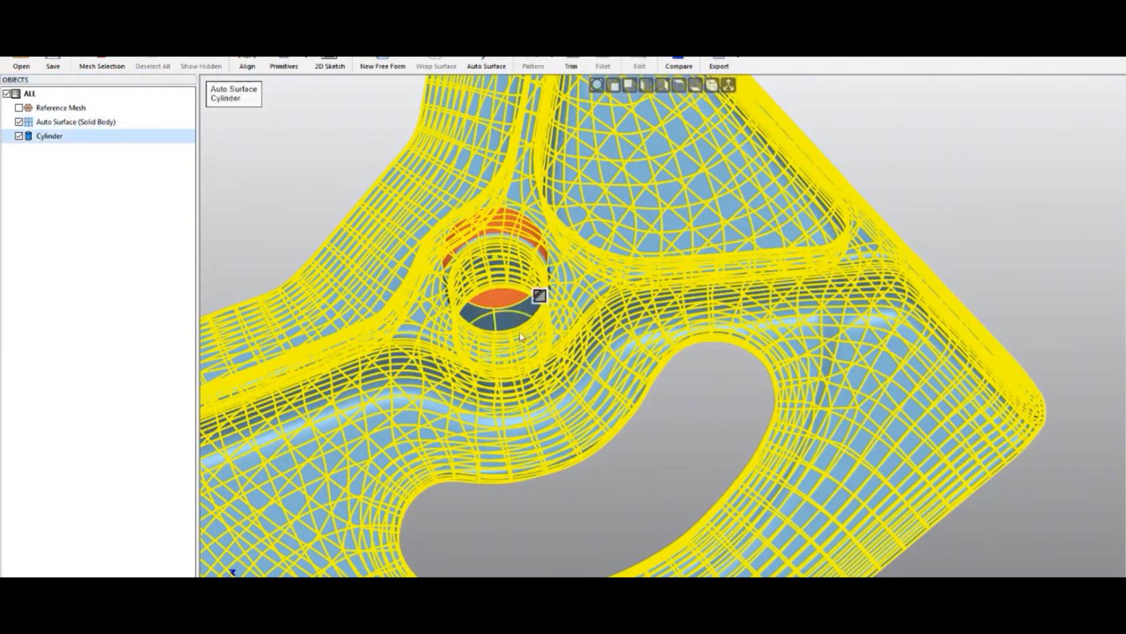
left_click(572, 63)
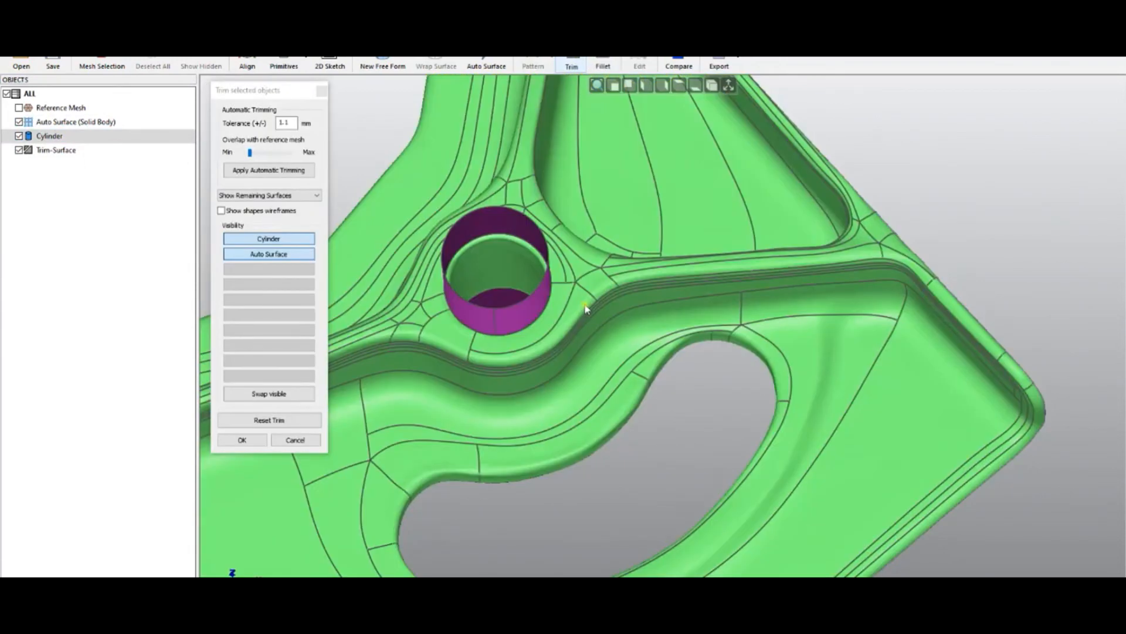
- Orbit and zoom around the trimmed bracket to inspect where the cylinder meets the surface
middle_click_drag(596, 392, 600, 284)
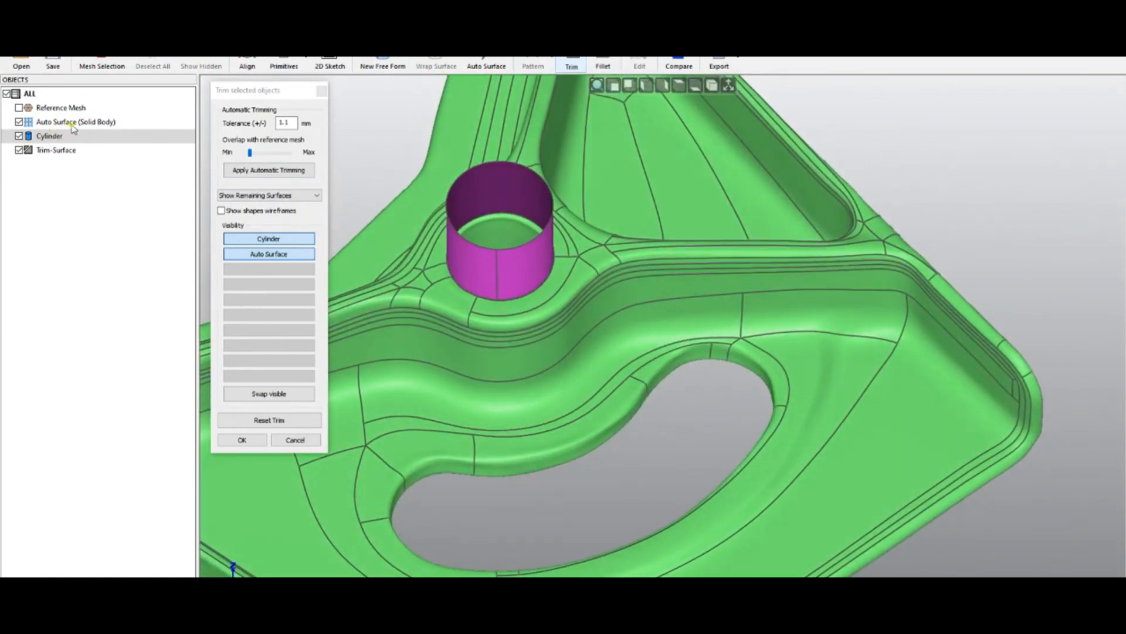
scroll(803, 337, "down", 2)
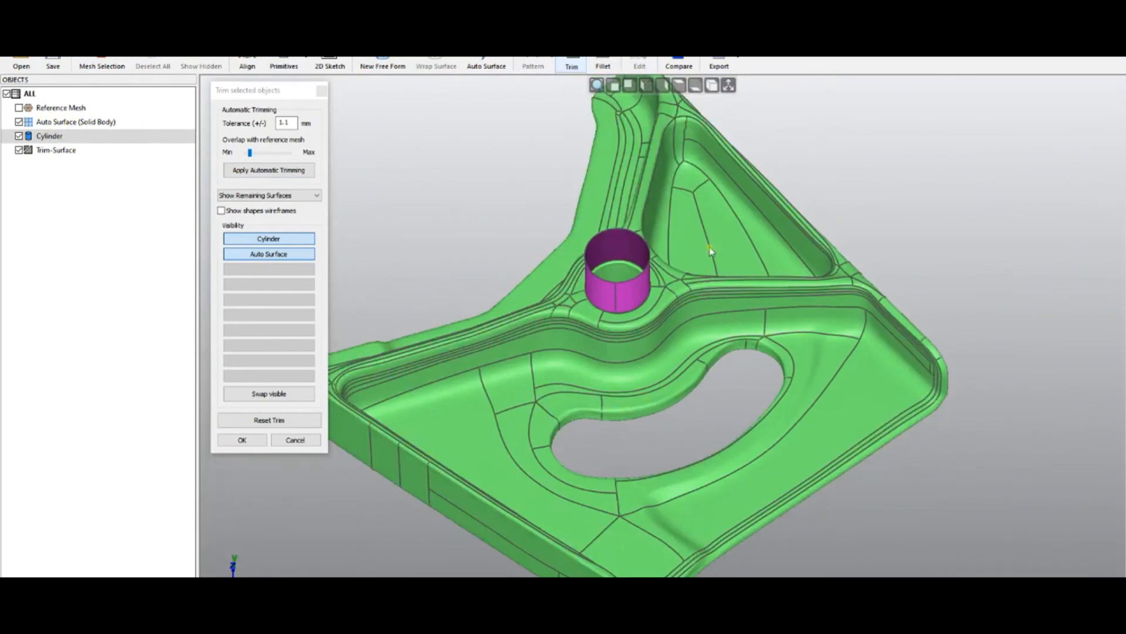
middle_click_drag(602, 320, 604, 233)
middle_click_drag(512, 431, 505, 492)
scroll(606, 347, "up", 2)
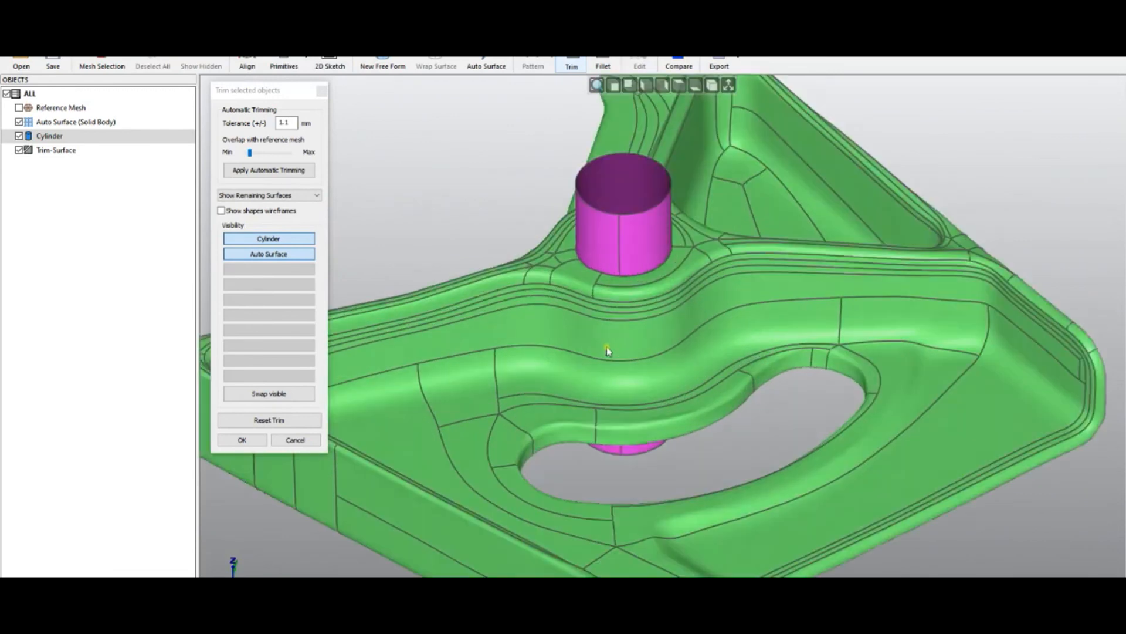
- Try removing pieces of the cylinder and surface, then reset the trim
left_click(643, 222)
left_click(631, 251)
middle_click_drag(631, 251, 619, 322)
middle_click_drag(556, 454, 510, 325)
left_click(258, 421)
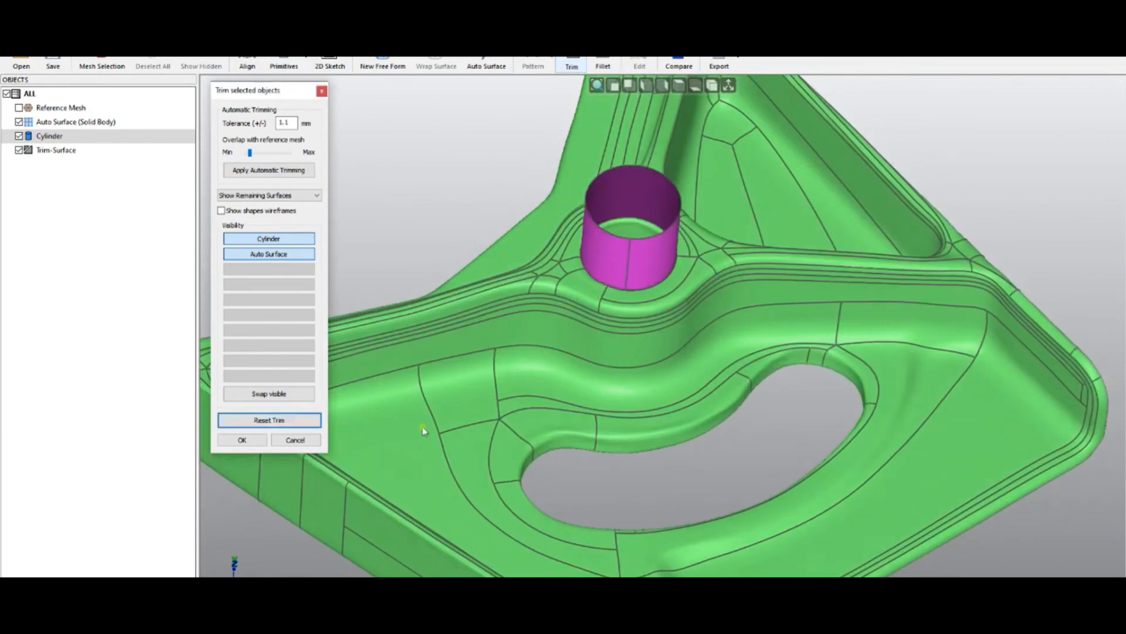
- Apply automatic trimming to the cylinder and auto surface, then accept the trim
middle_click_drag(581, 412, 587, 479)
left_click(268, 173)
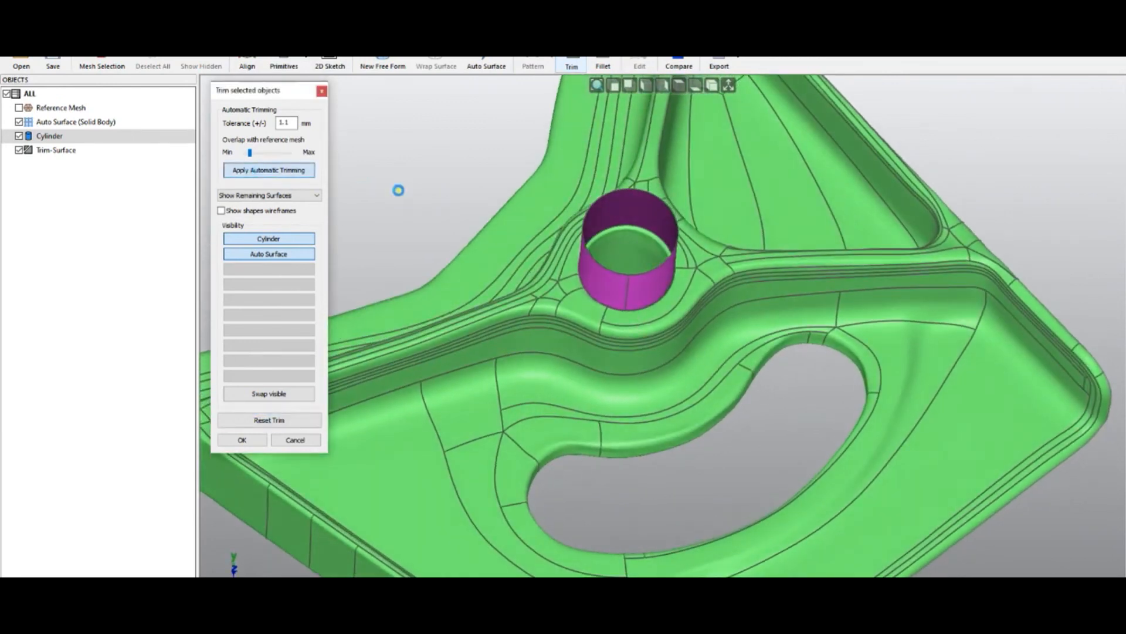
middle_click_drag(657, 309, 951, 359)
middle_click_drag(540, 330, 627, 265)
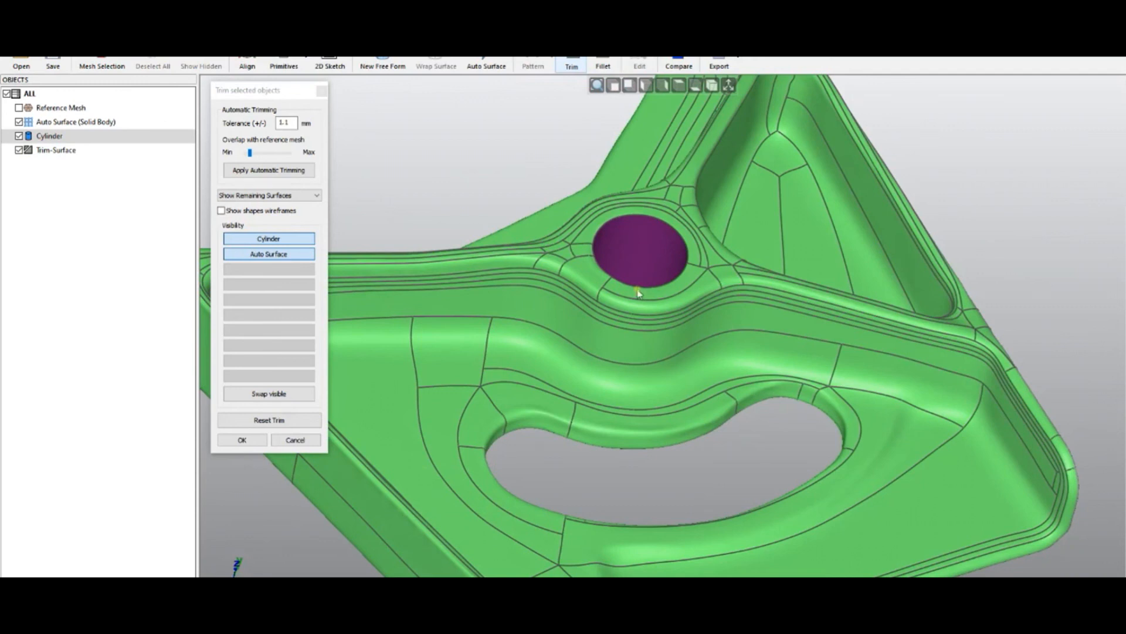
left_click(242, 440)
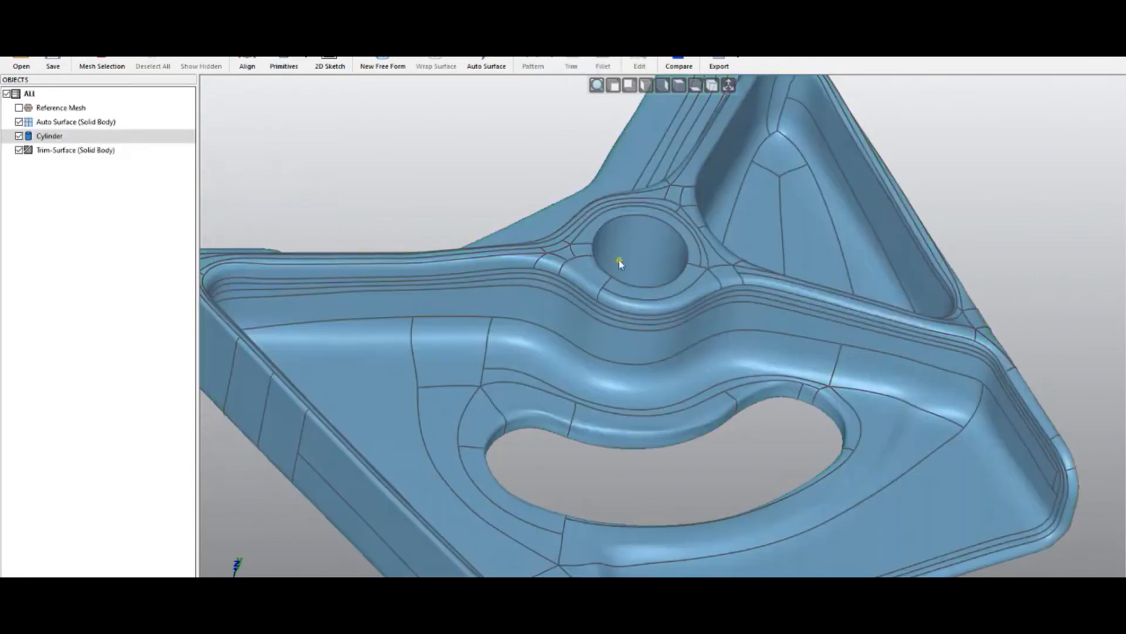
- Orbit and zoom around the trimmed bracket, selecting the cylinder to inspect the hole it cuts through the surface
mouse_move(620, 263)
right_mouse_down()
mouse_move(600, 341)
mouse_move(584, 184)
mouse_move(717, 373)
mouse_move(679, 414)
mouse_move(702, 468)
right_mouse_up()
scroll(622, 262, "up", 3)
scroll(622, 262, "up", 2)
right_click_drag(678, 284, 681, 365)
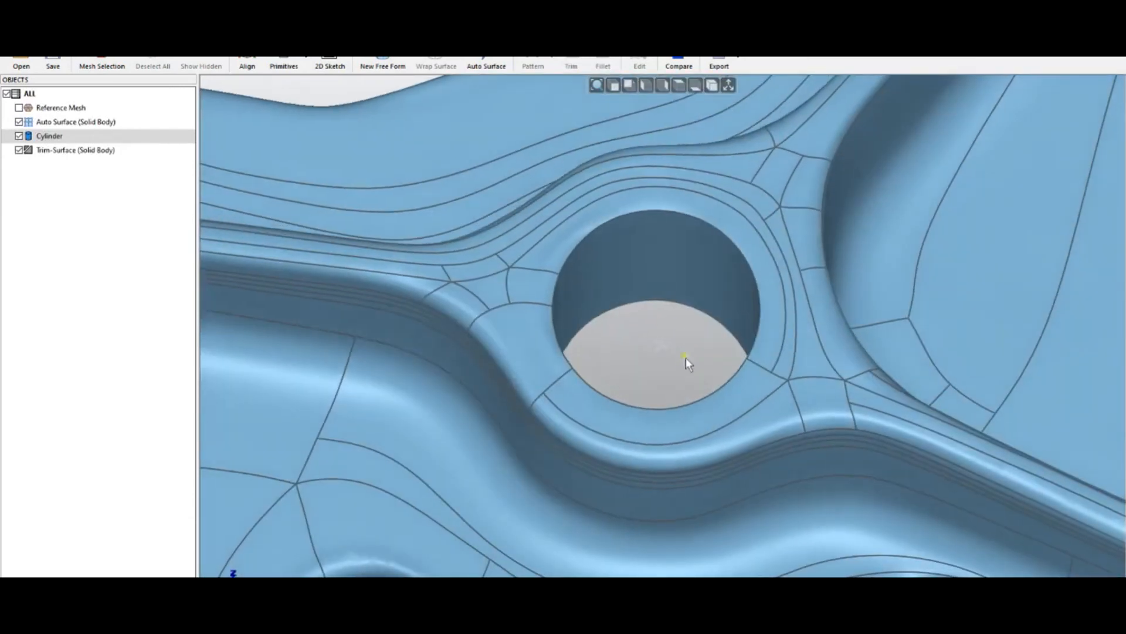
left_click(664, 294)
right_click_drag(646, 327, 650, 310)
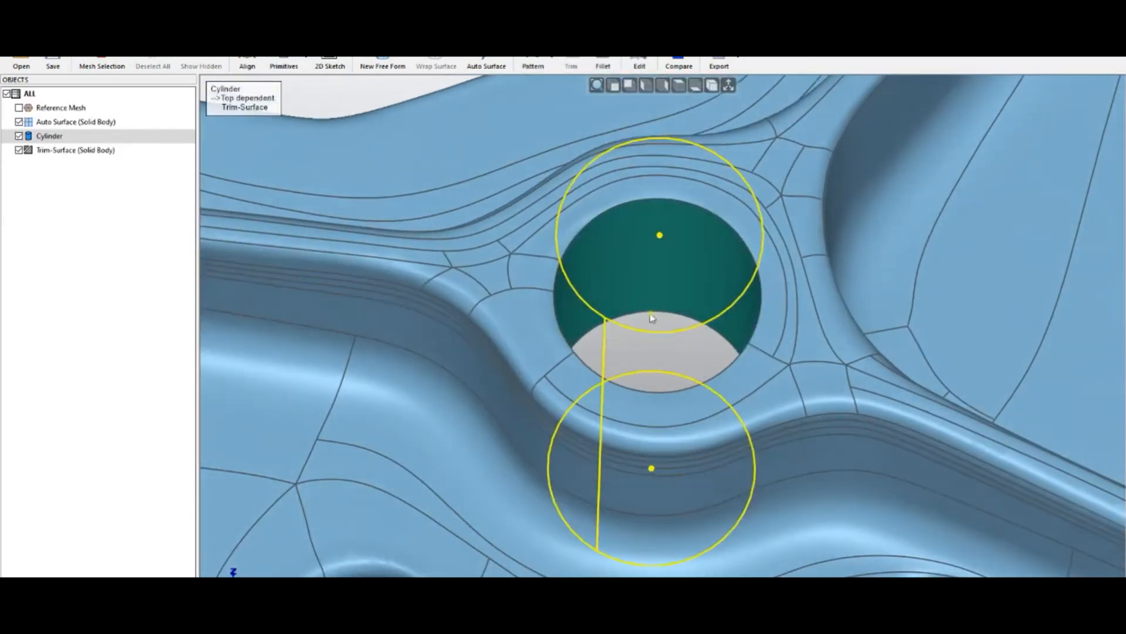
left_click(652, 332)
right_click_drag(577, 362, 616, 266)
scroll(651, 317, "down", 5)
right_click_drag(575, 426, 681, 197)
right_click_drag(633, 412, 389, 313)
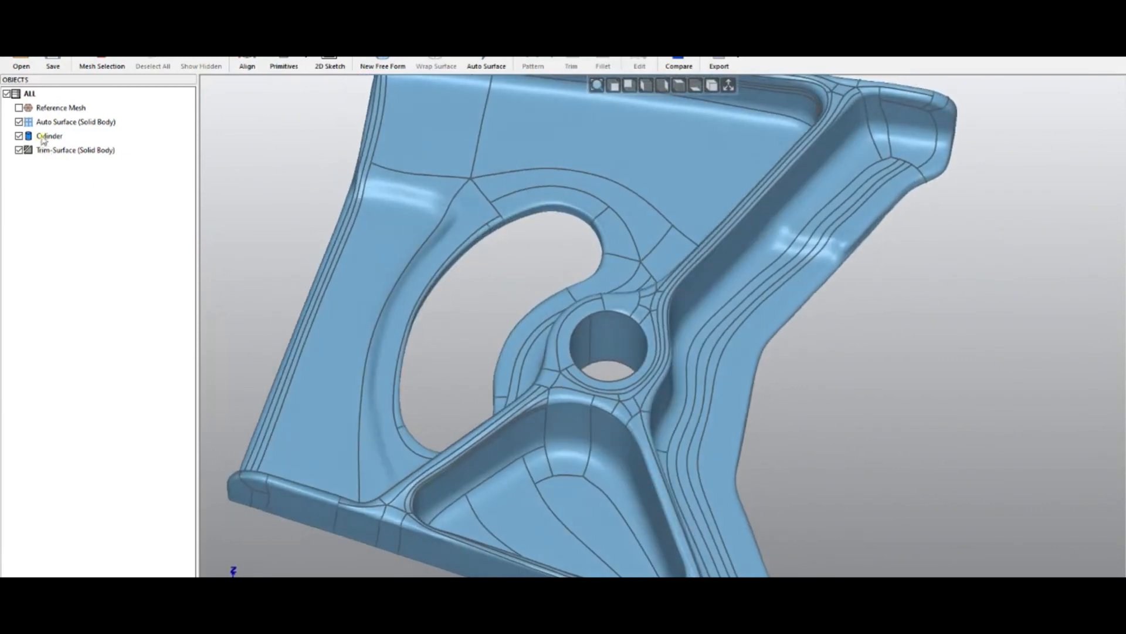
- Open the cylinder's parameter dialog to review its settings, then cancel it without changes
double_click(107, 139)
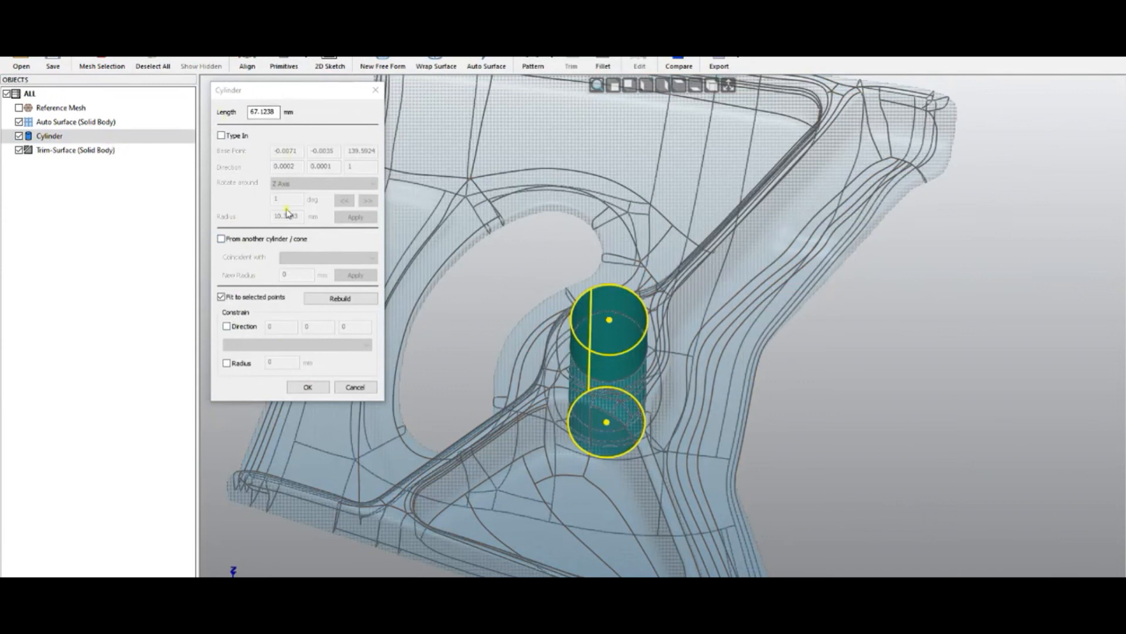
left_click(355, 386)
mouse_move(491, 282)
right_mouse_down()
mouse_move(470, 189)
mouse_move(505, 237)
right_mouse_up()
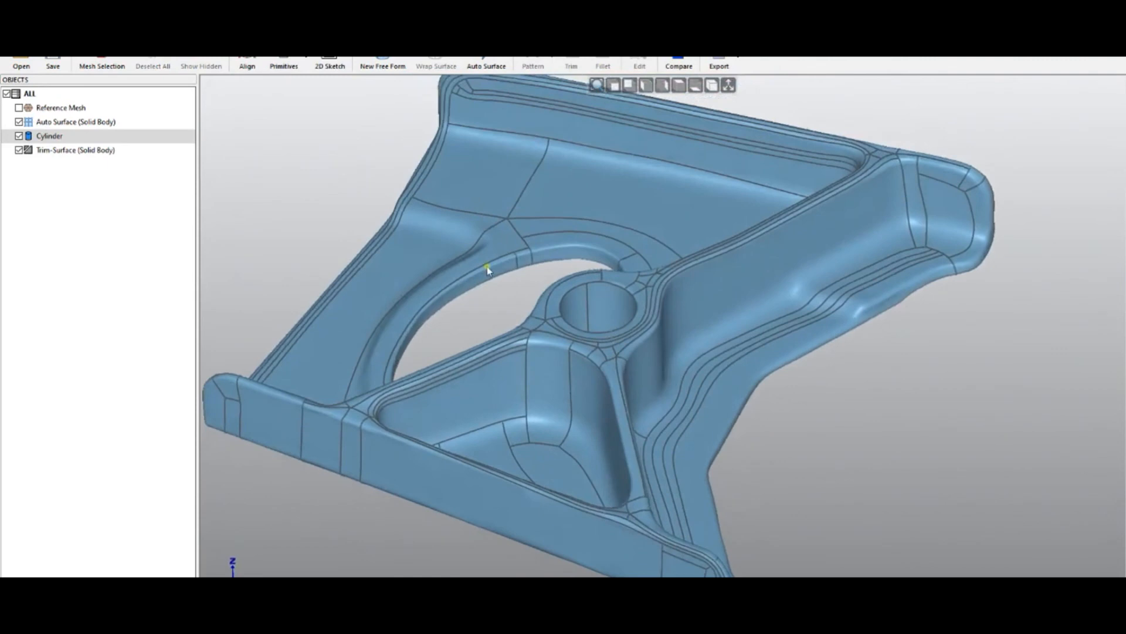